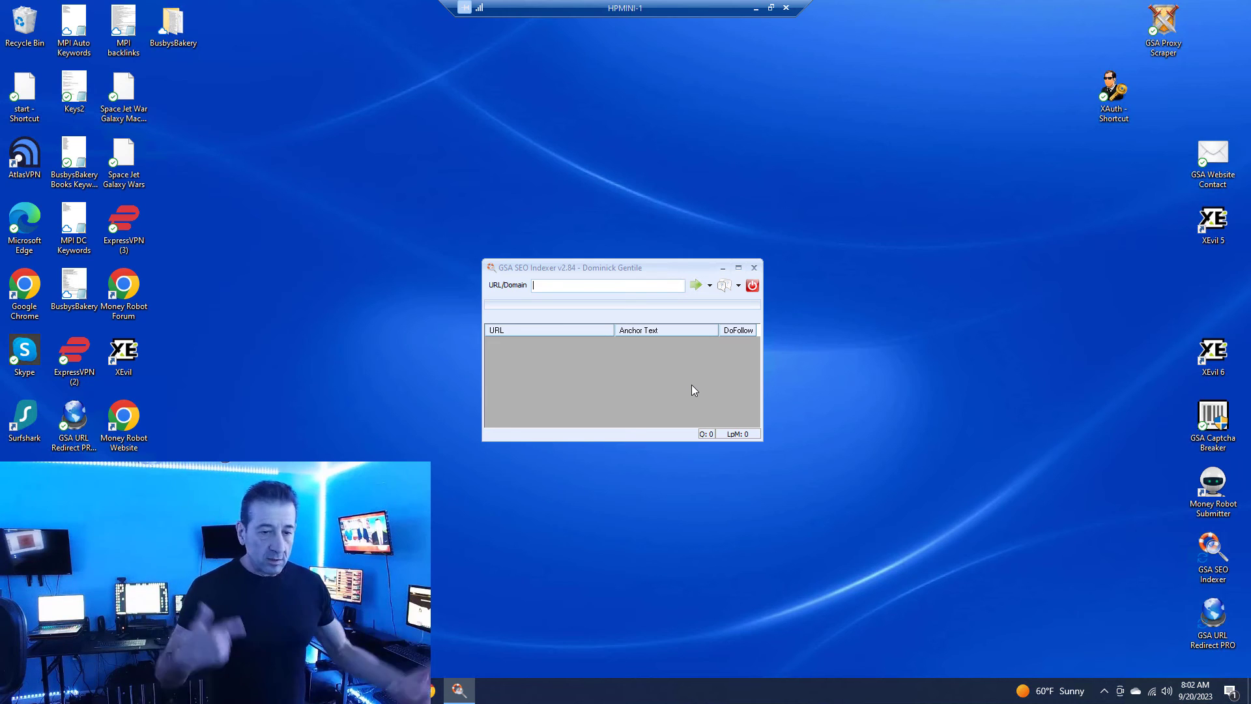
Launch GSA URL Redirect PRO as administrator, skipping aborted URLs but reloading unsaved ones
left_click_drag(576, 268, 331, 254)
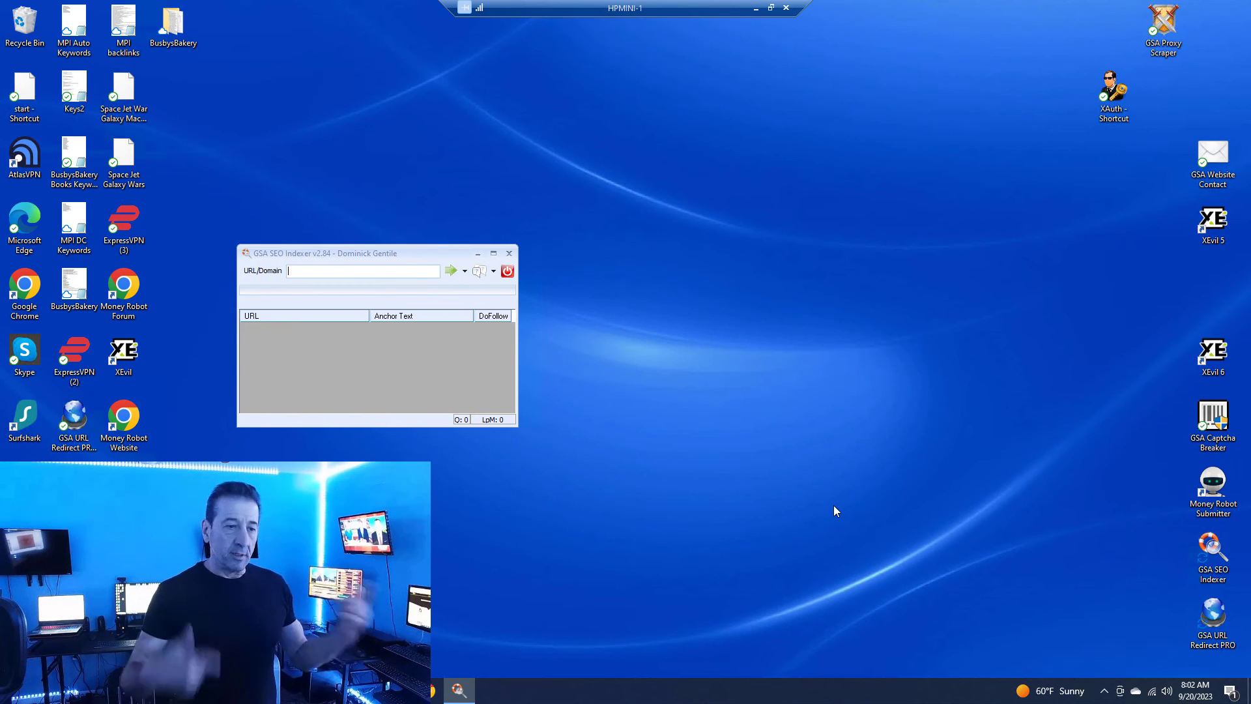
right_click(1212, 641)
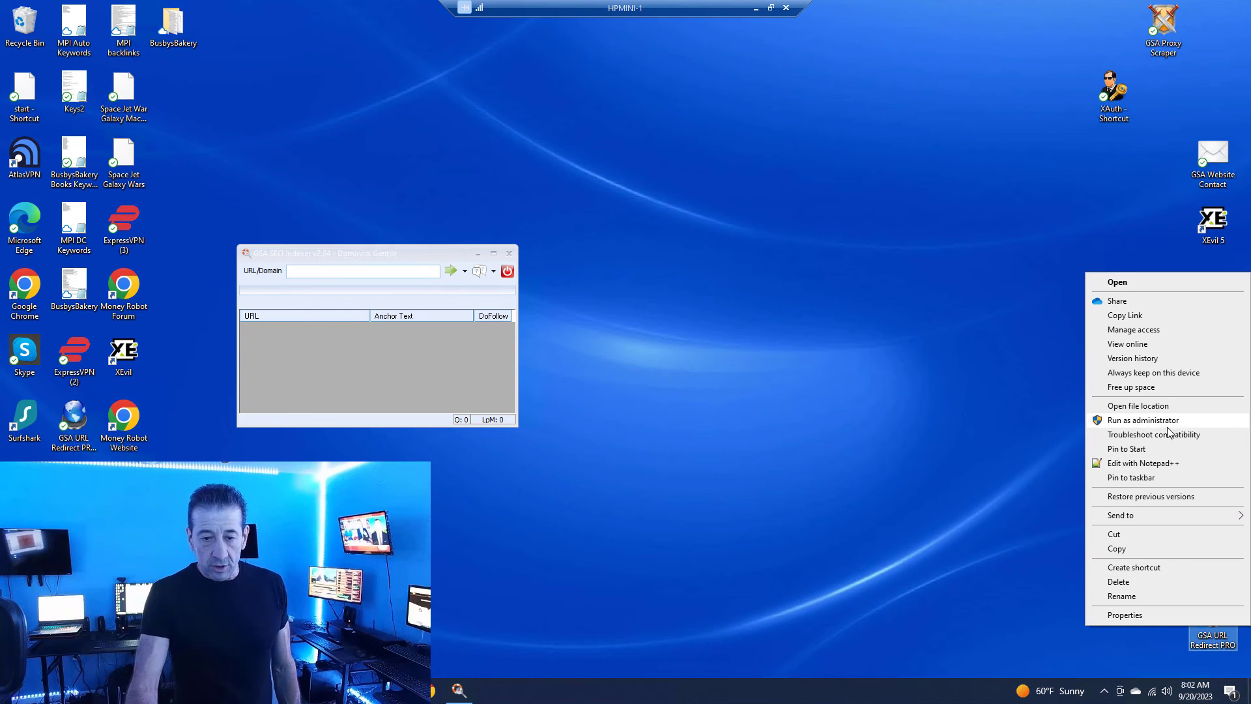
left_click(1143, 420)
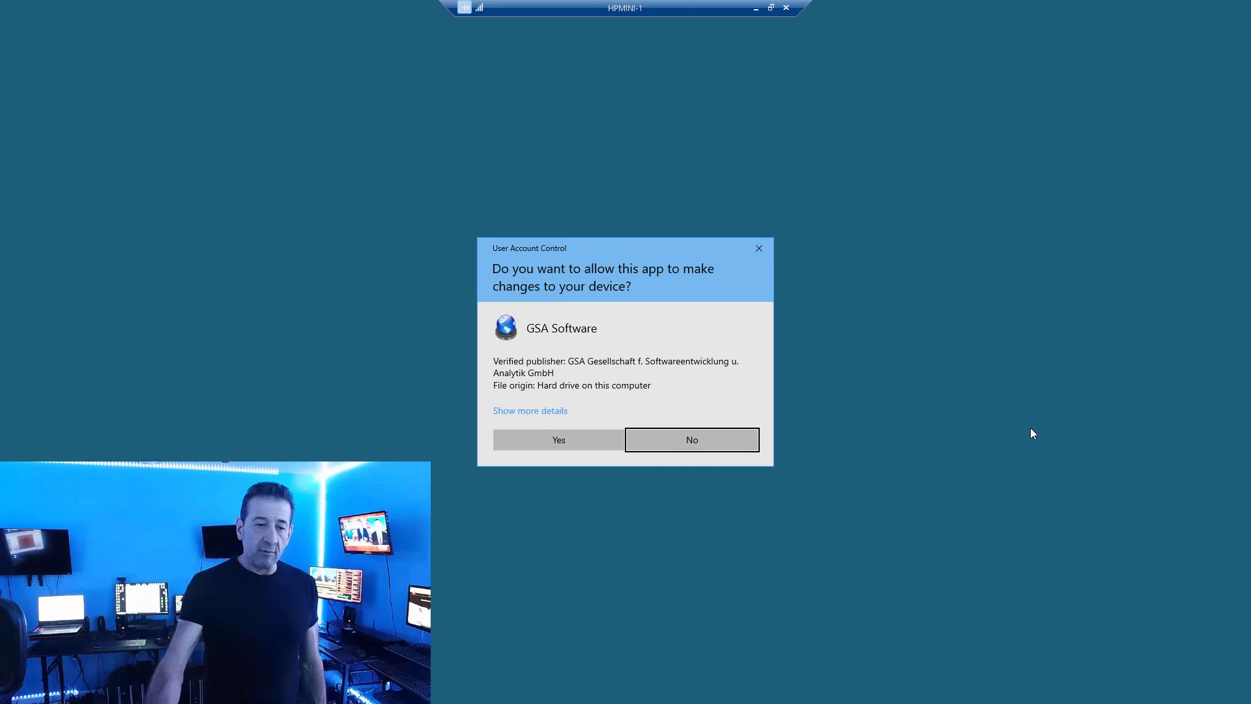
left_click(538, 436)
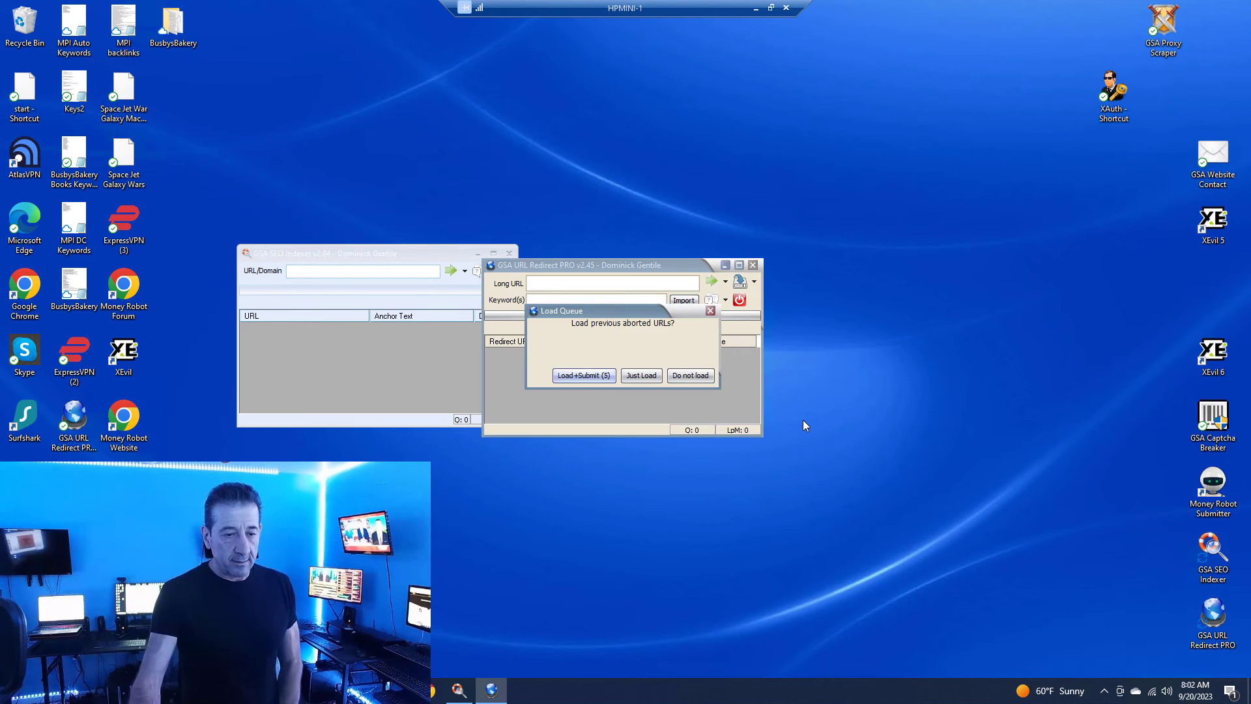
left_click(691, 376)
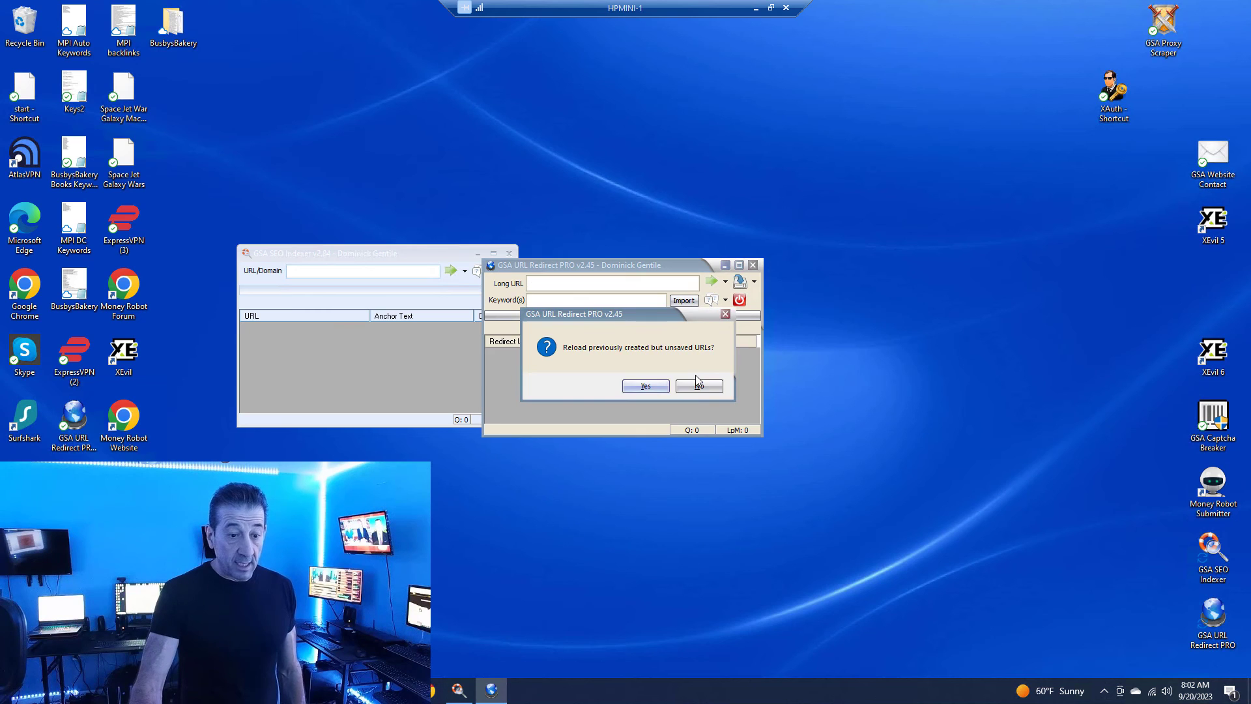
left_click(662, 384)
Place GSA SEO Indexer and URL Redirect PRO side by side and enlarge both windows
left_click_drag(633, 261, 852, 245)
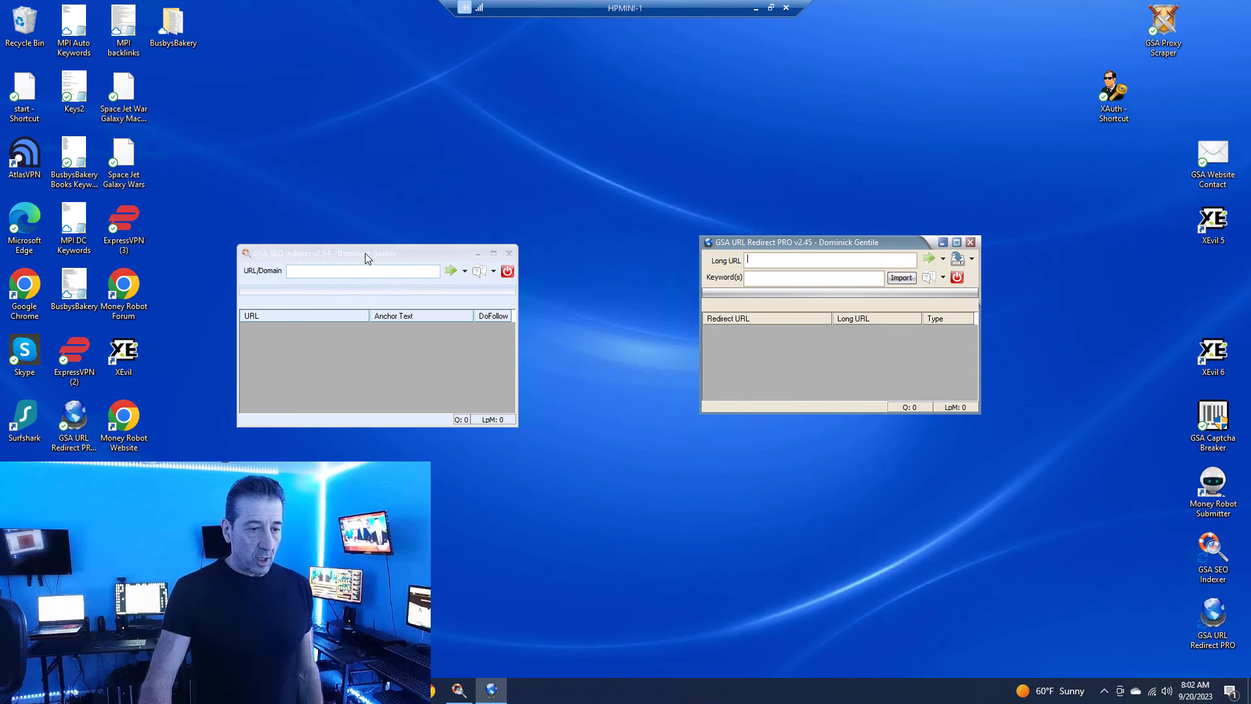
left_click_drag(367, 260, 406, 213)
left_click_drag(554, 376, 596, 436)
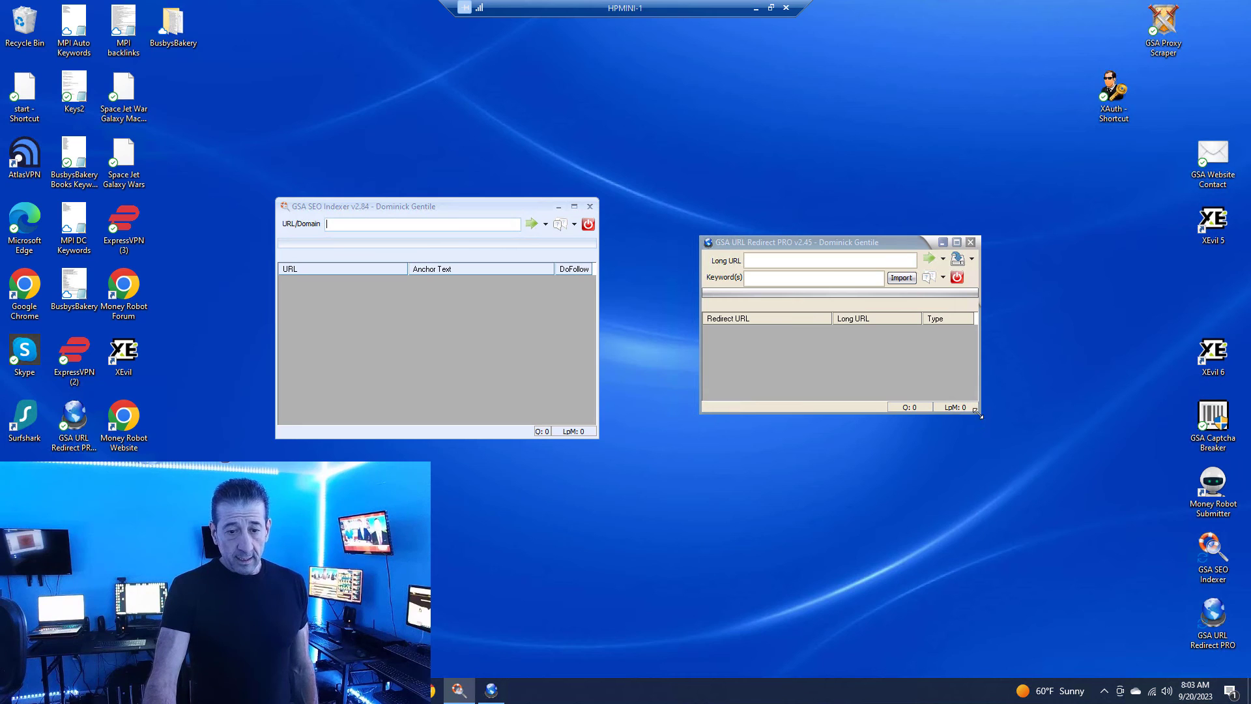
left_click_drag(979, 416, 1036, 456)
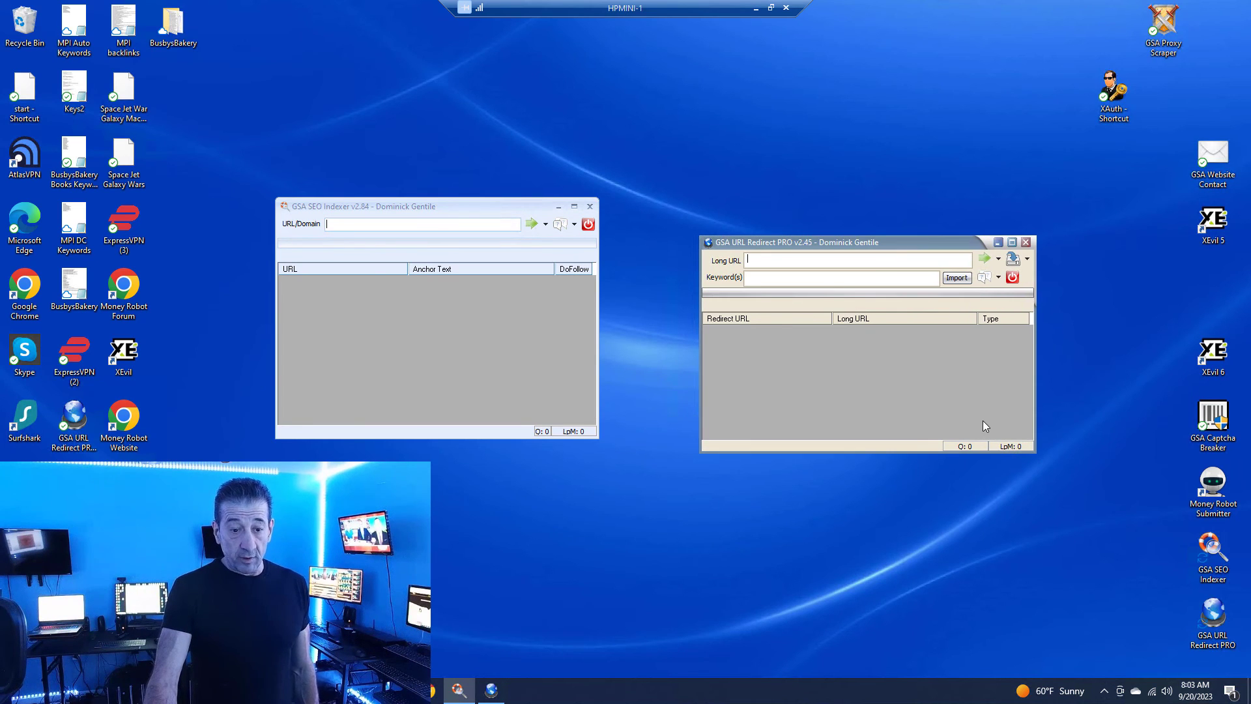
left_click(901, 396)
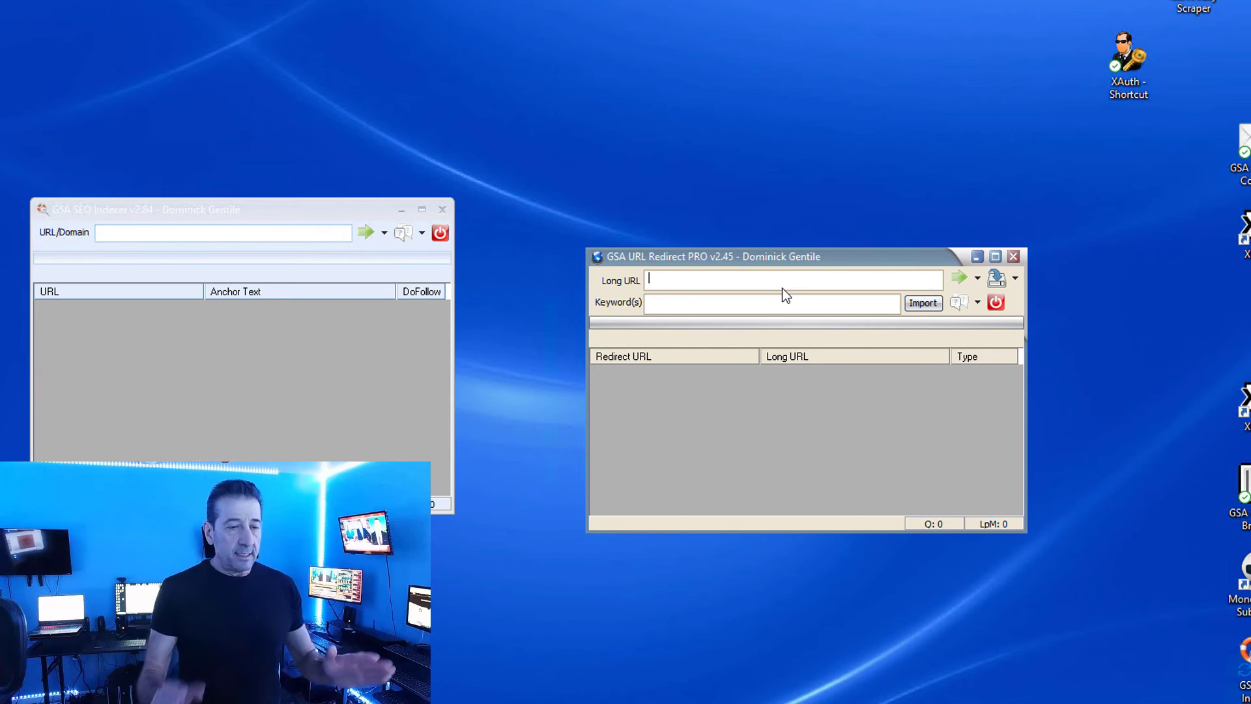
left_click(152, 233)
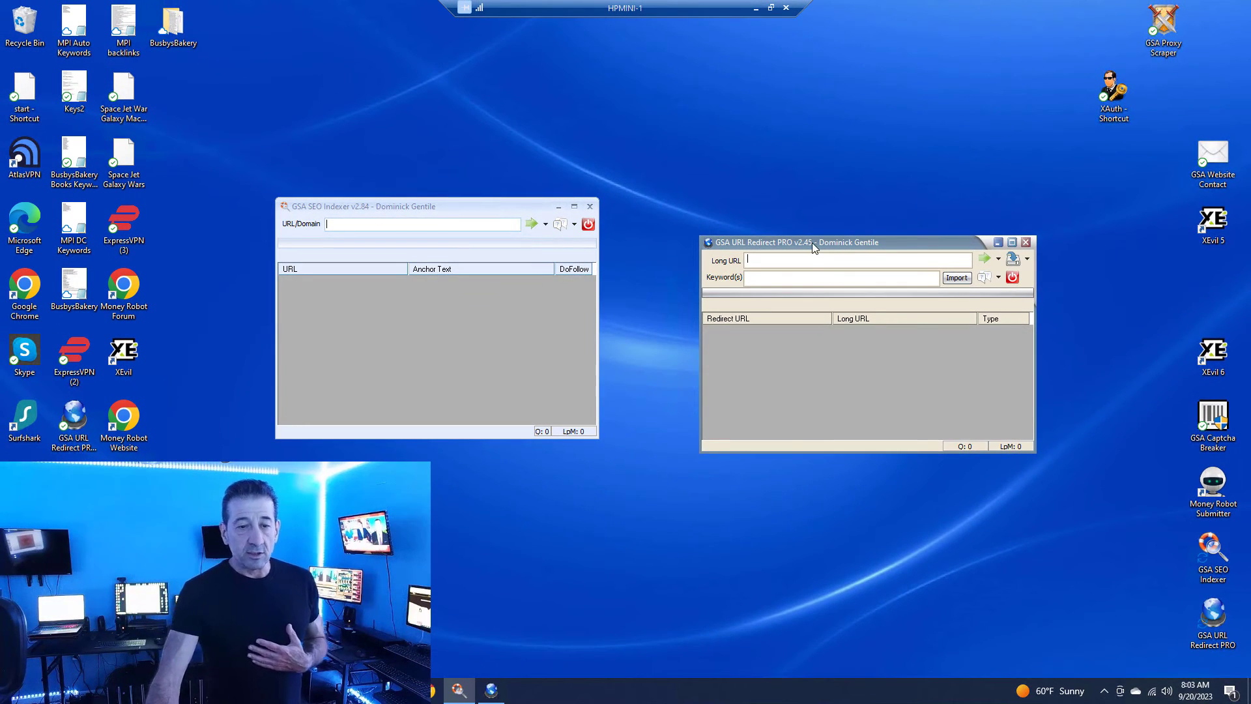
left_click_drag(811, 243, 855, 245)
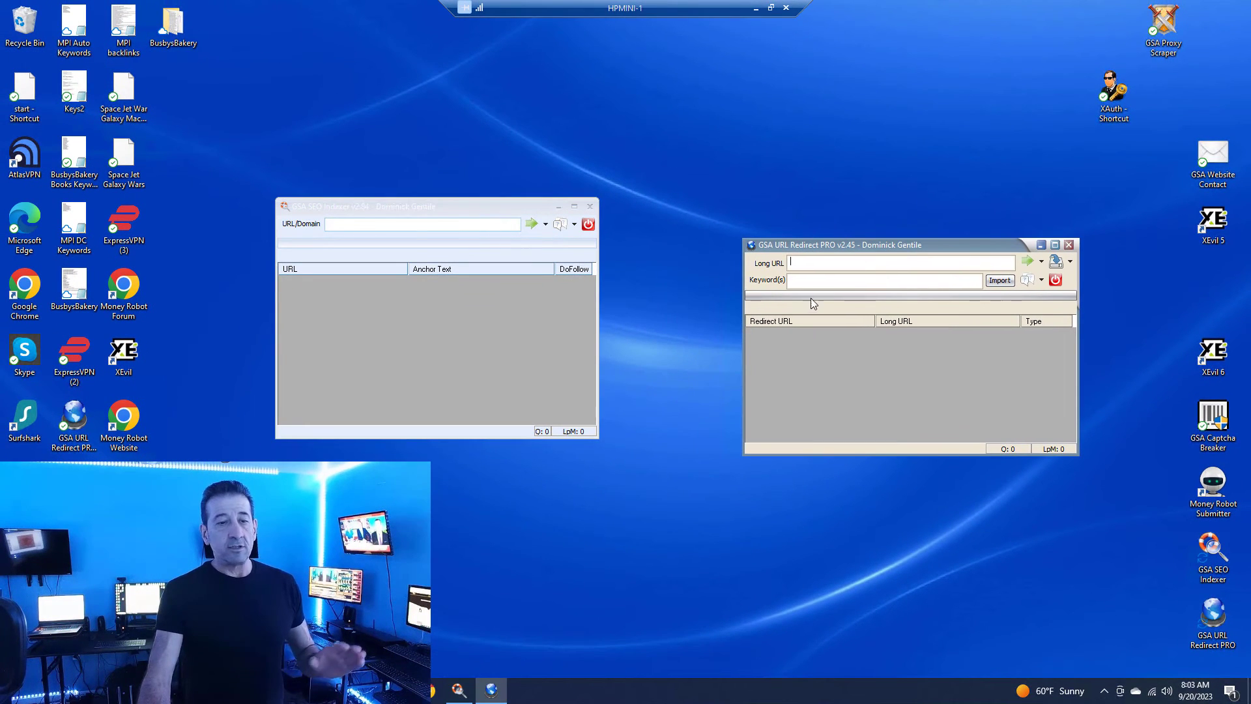
mouse_move(816, 286)
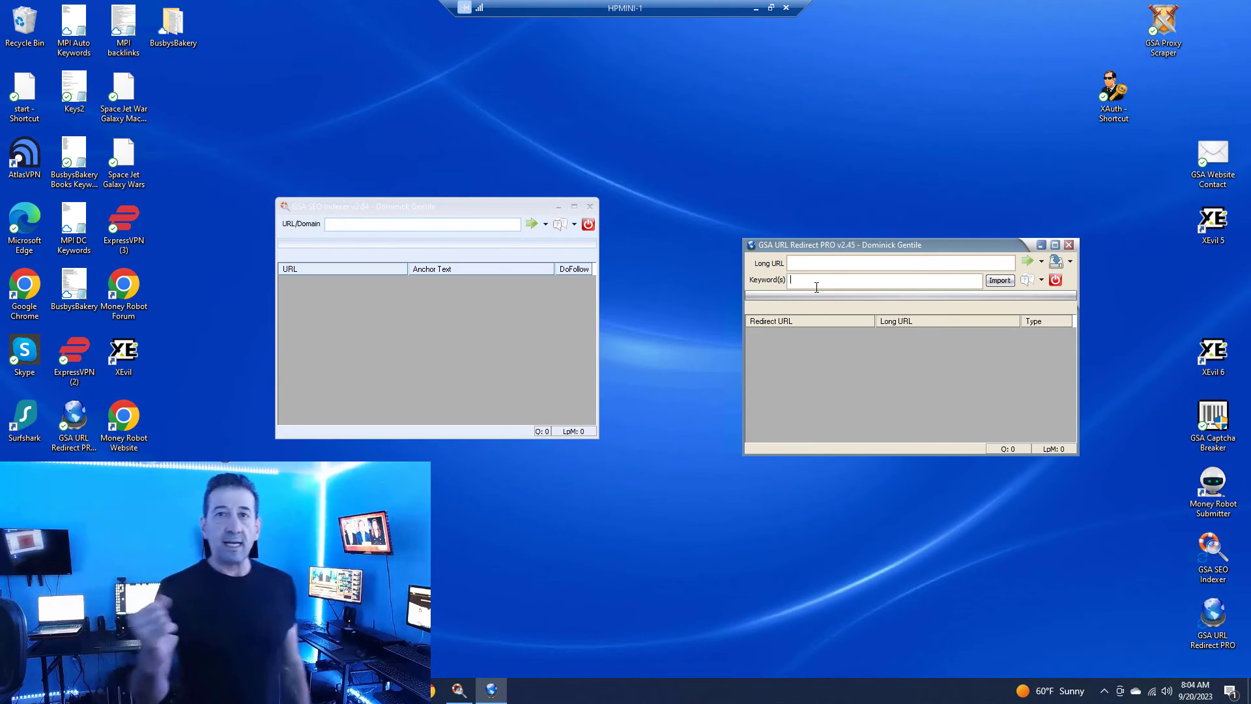
left_click(805, 114)
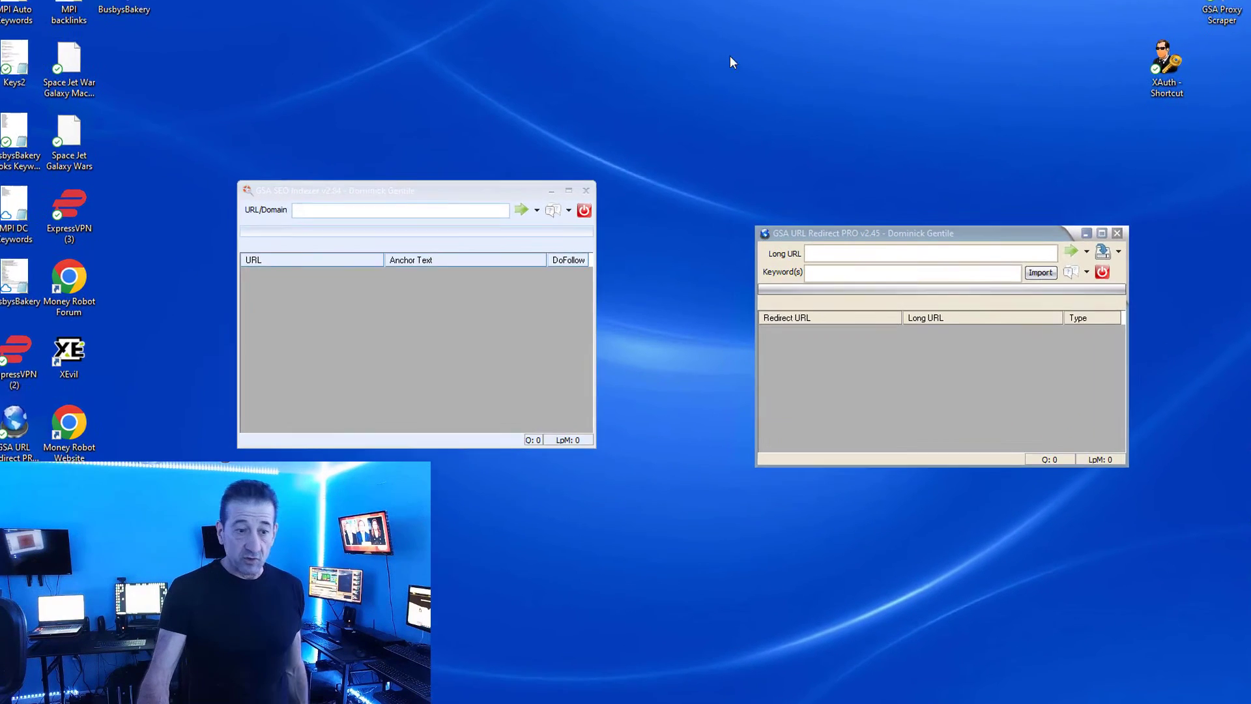
Check the service listed in the Indexer's Configure Indexer dialog
left_click(537, 210)
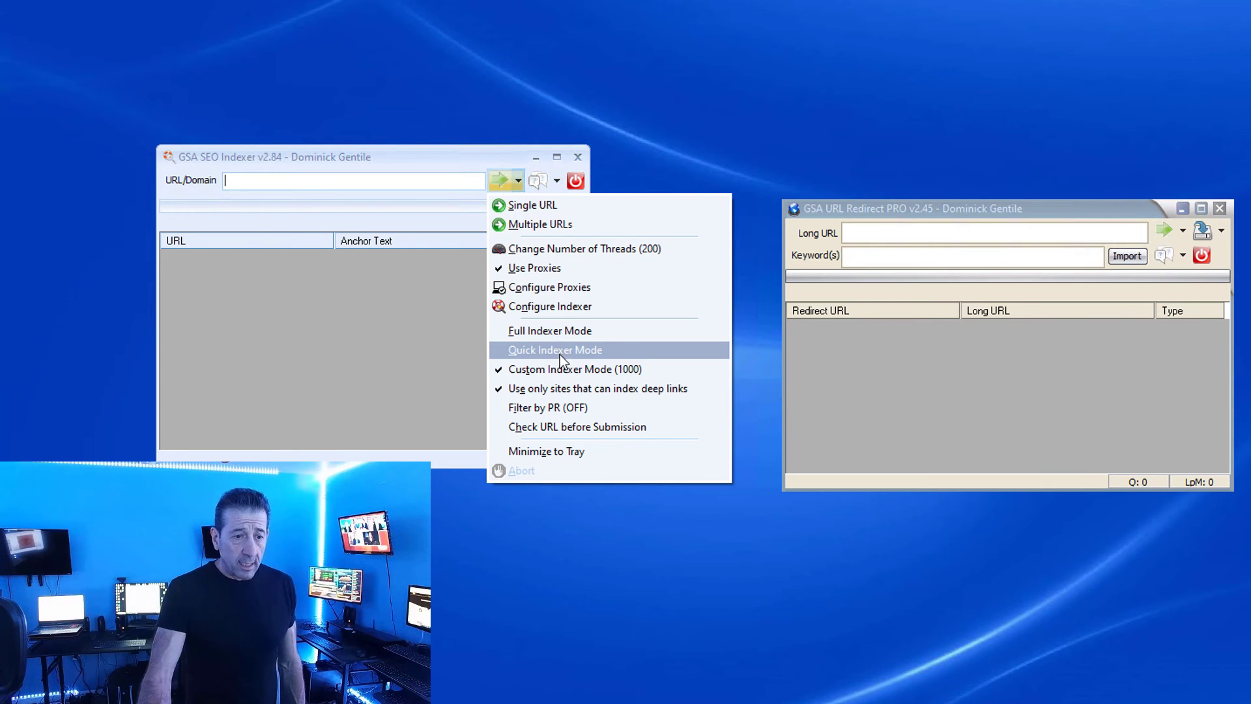
left_click(552, 309)
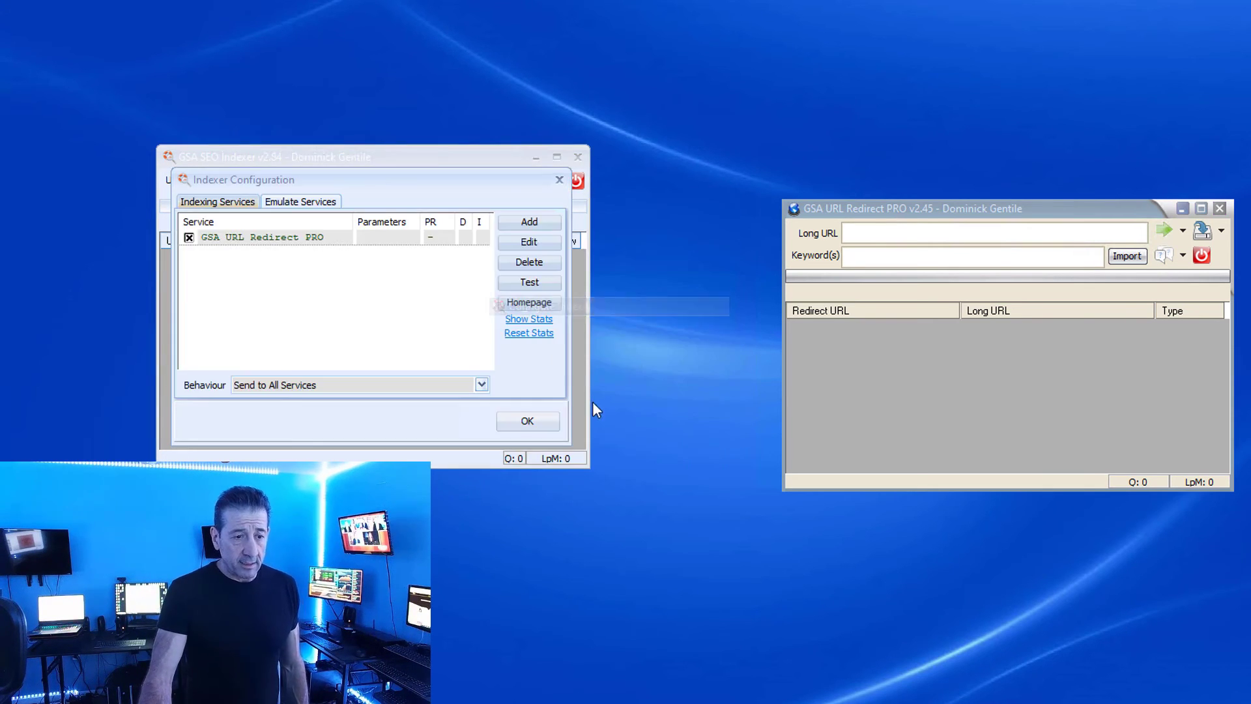
left_click_drag(334, 180, 331, 323)
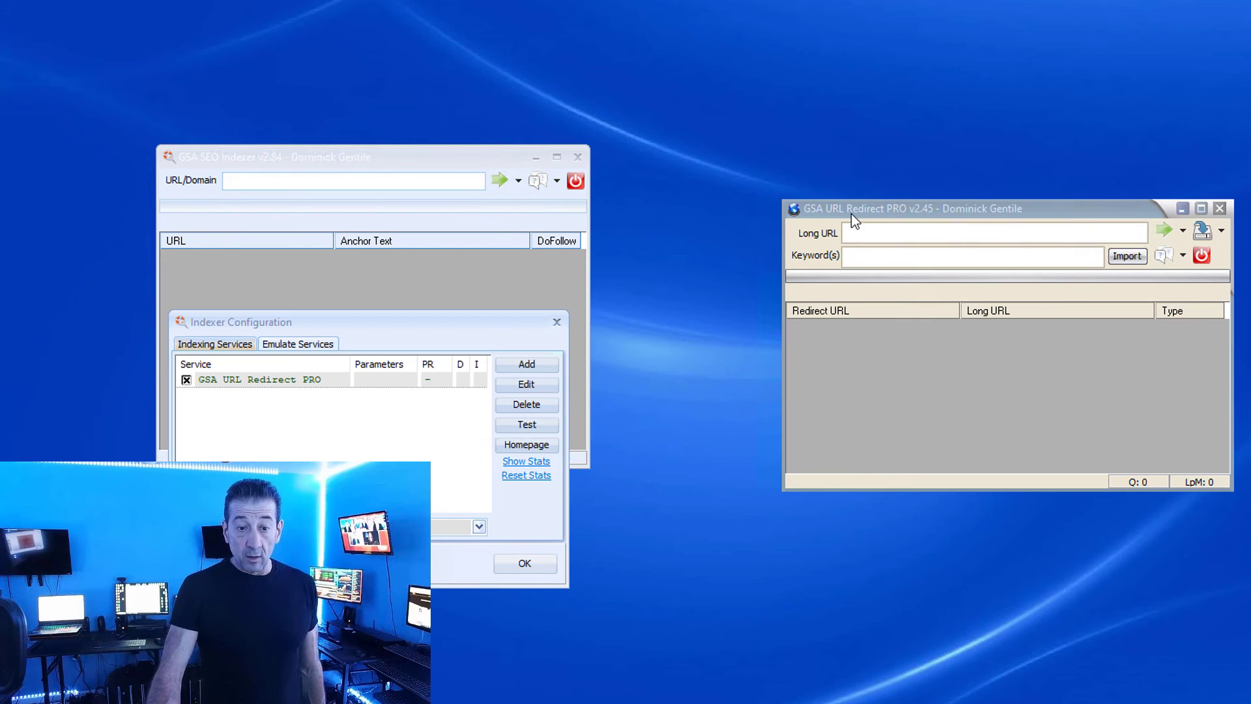
Check URL Redirect PRO's indexer service, close both dialogs with OK, and reopen the Indexer's dropdown
left_click(1183, 233)
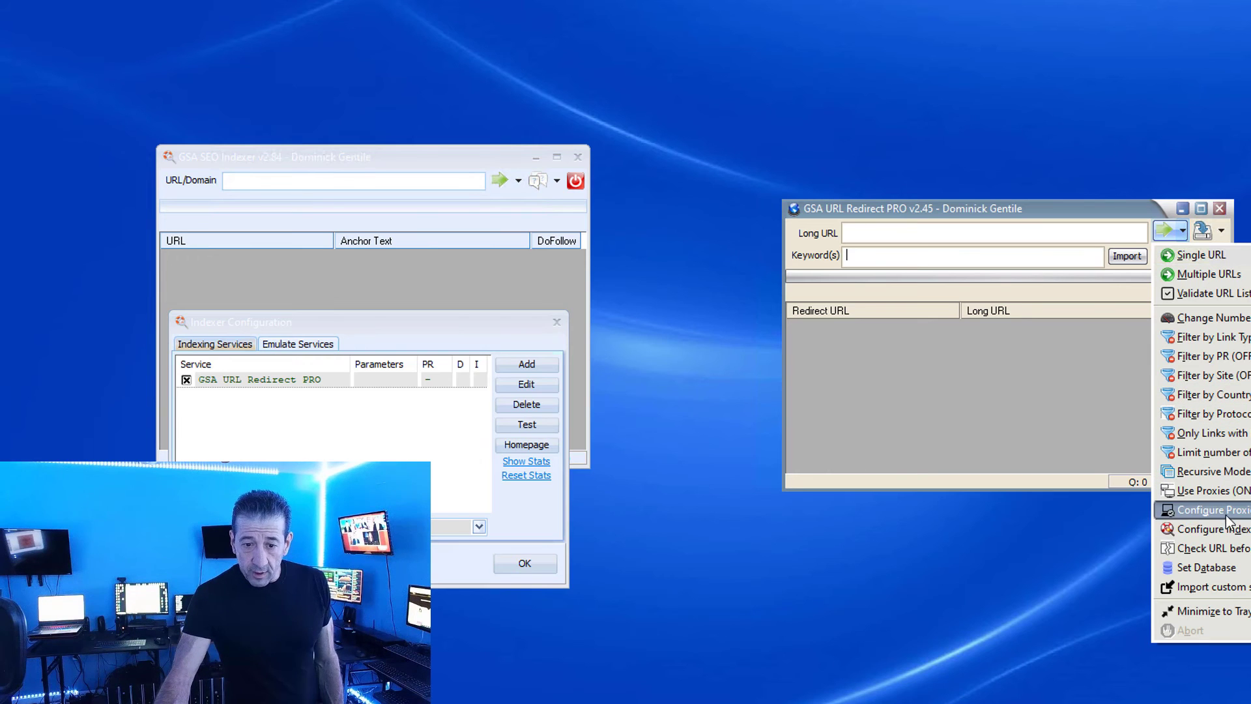
left_click(1211, 529)
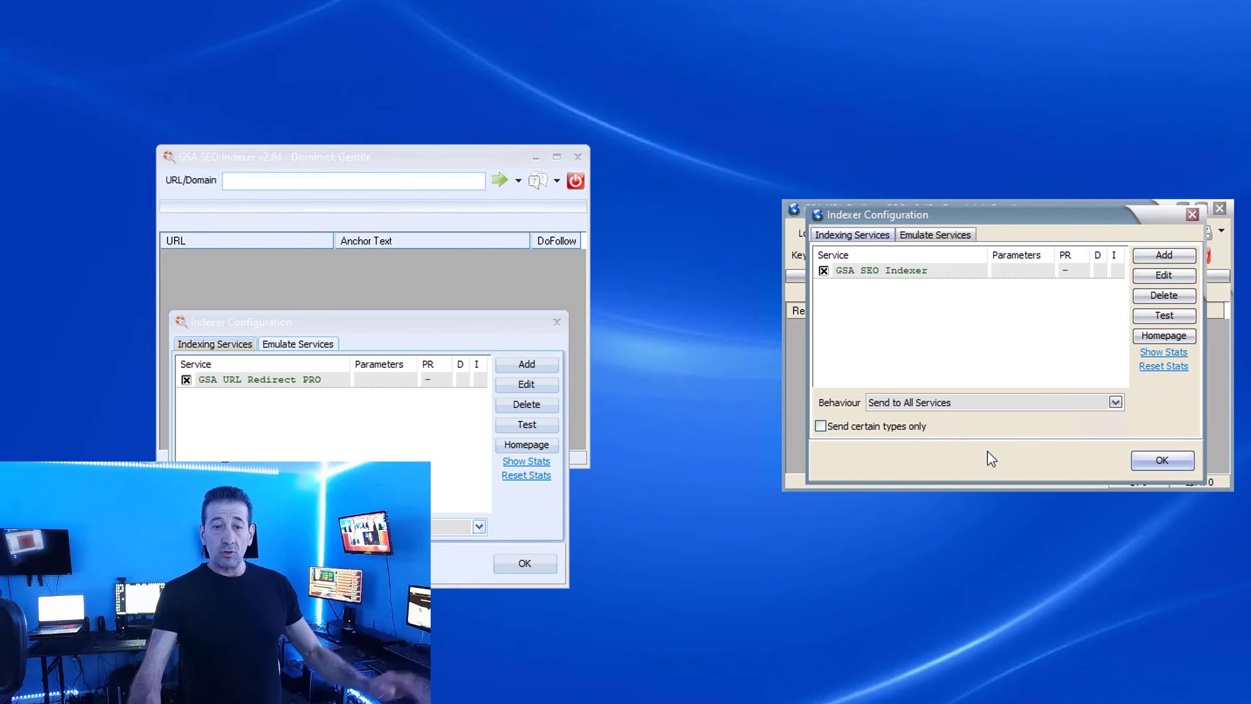
left_click(1162, 460)
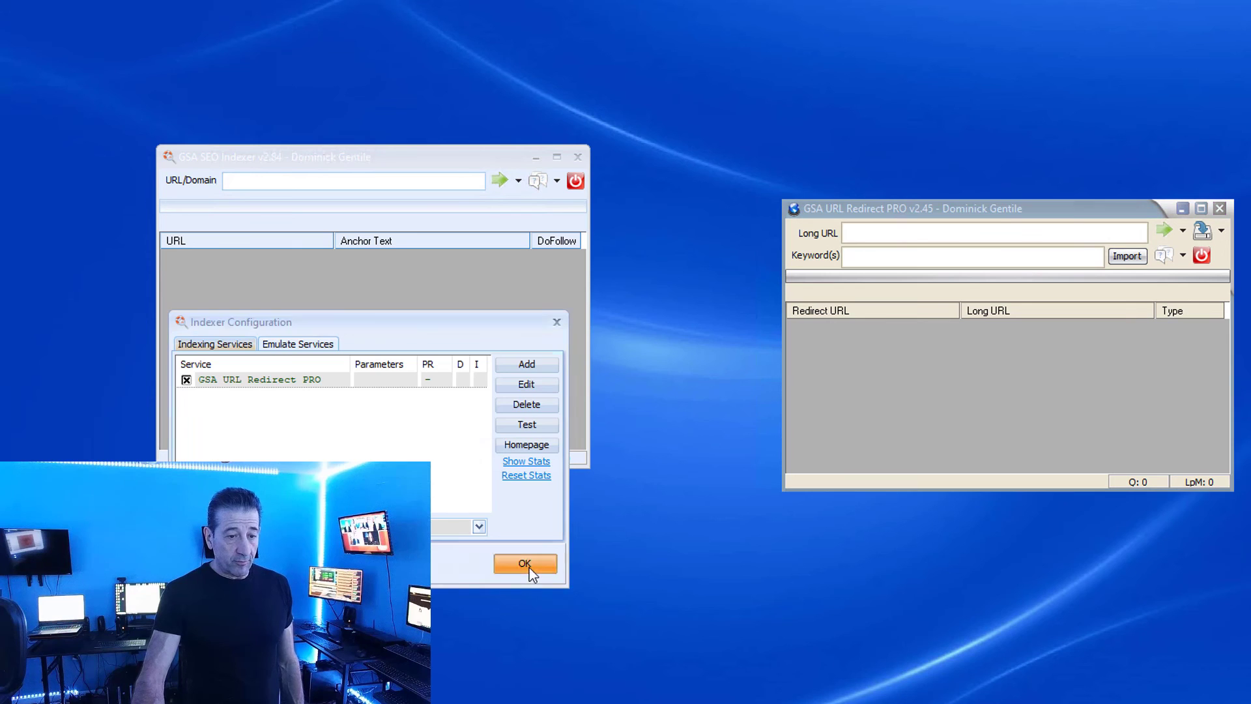
left_click(526, 564)
left_click(518, 182)
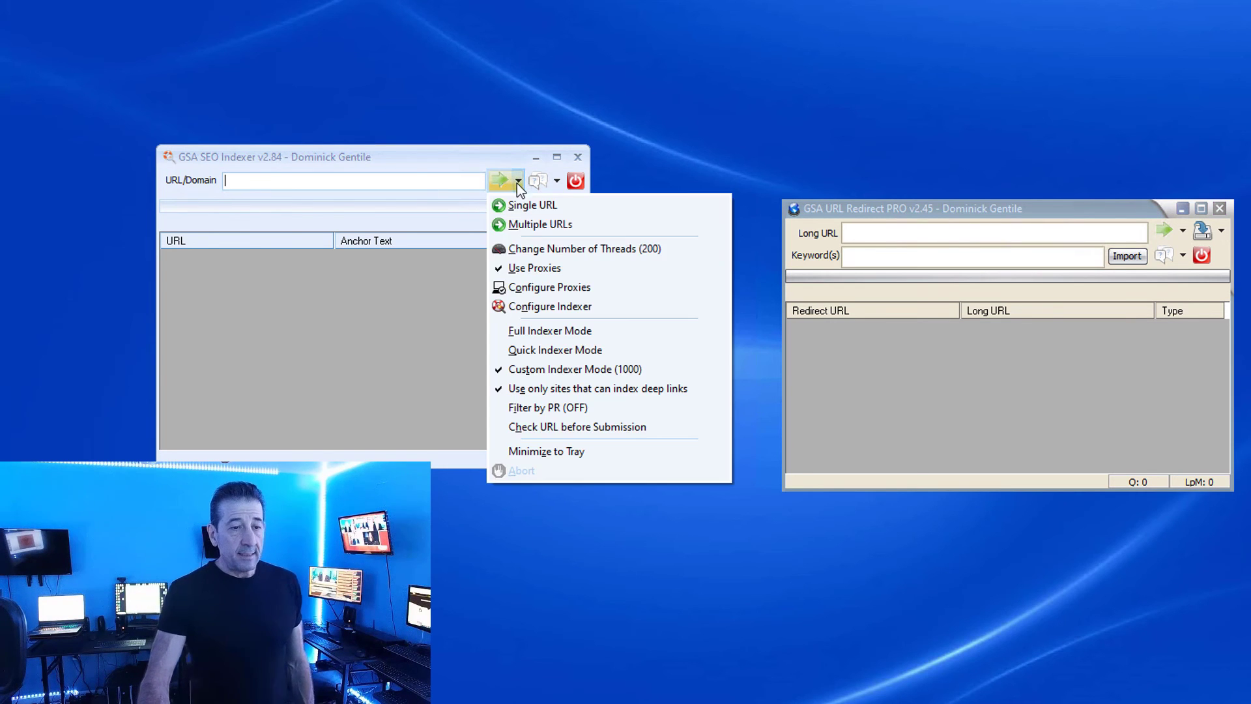
Empty the Indexer's proxy list with Delete > All and show the proxy Options page
left_click(583, 289)
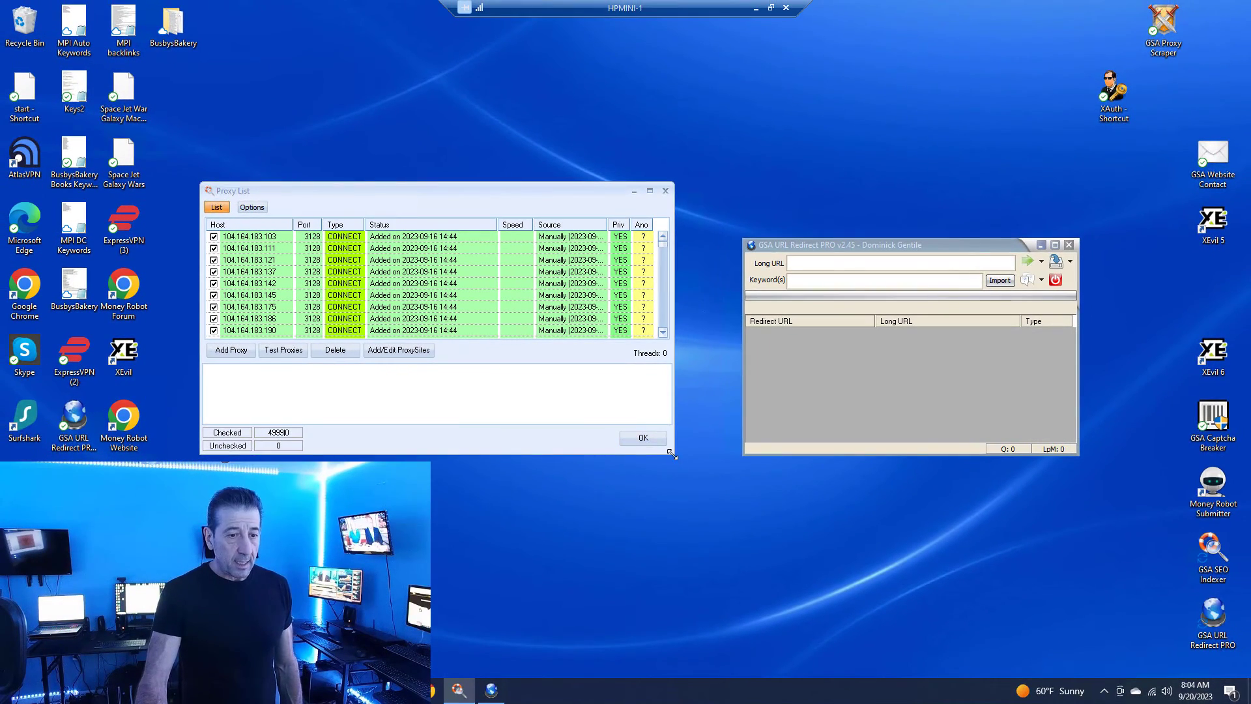
left_click_drag(671, 454, 722, 536)
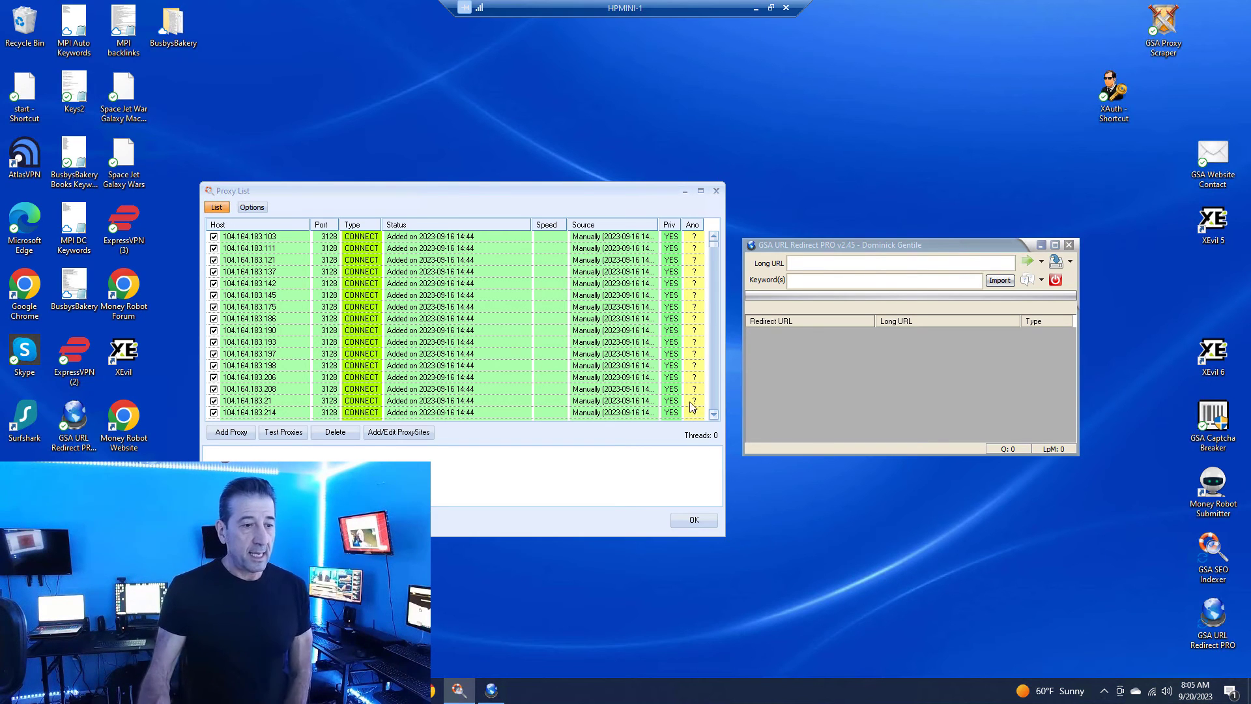
left_click(333, 432)
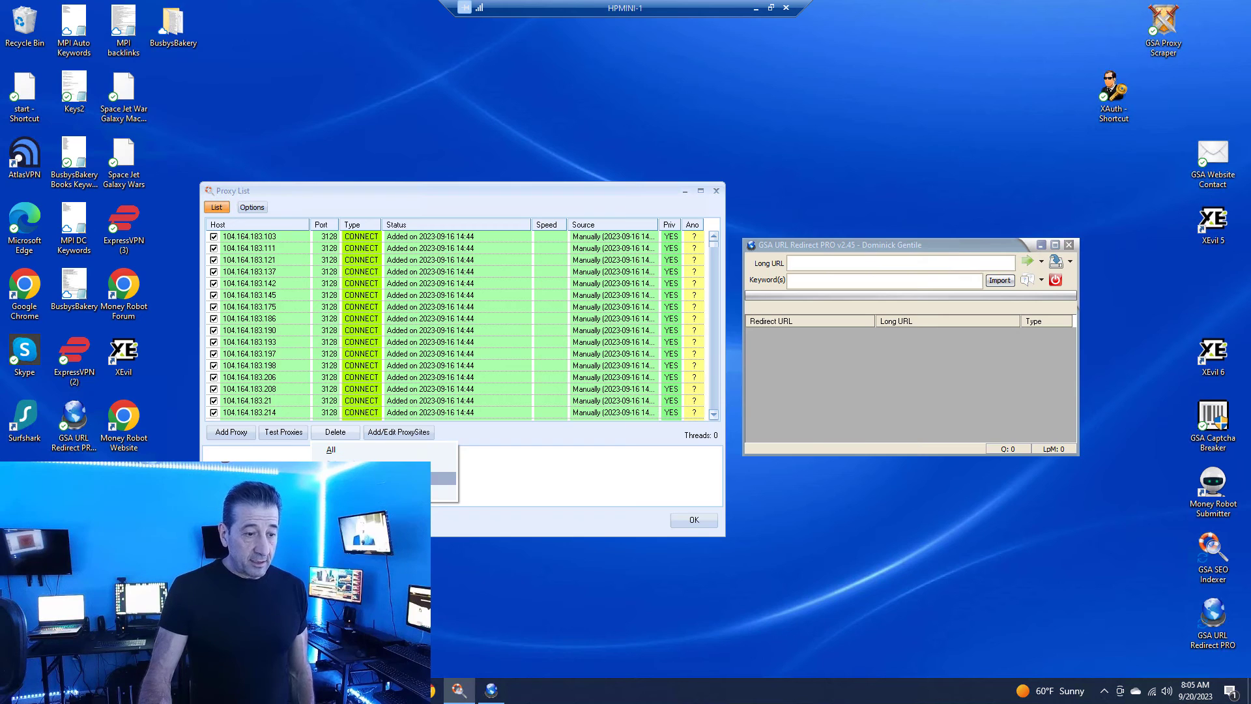
left_click(337, 448)
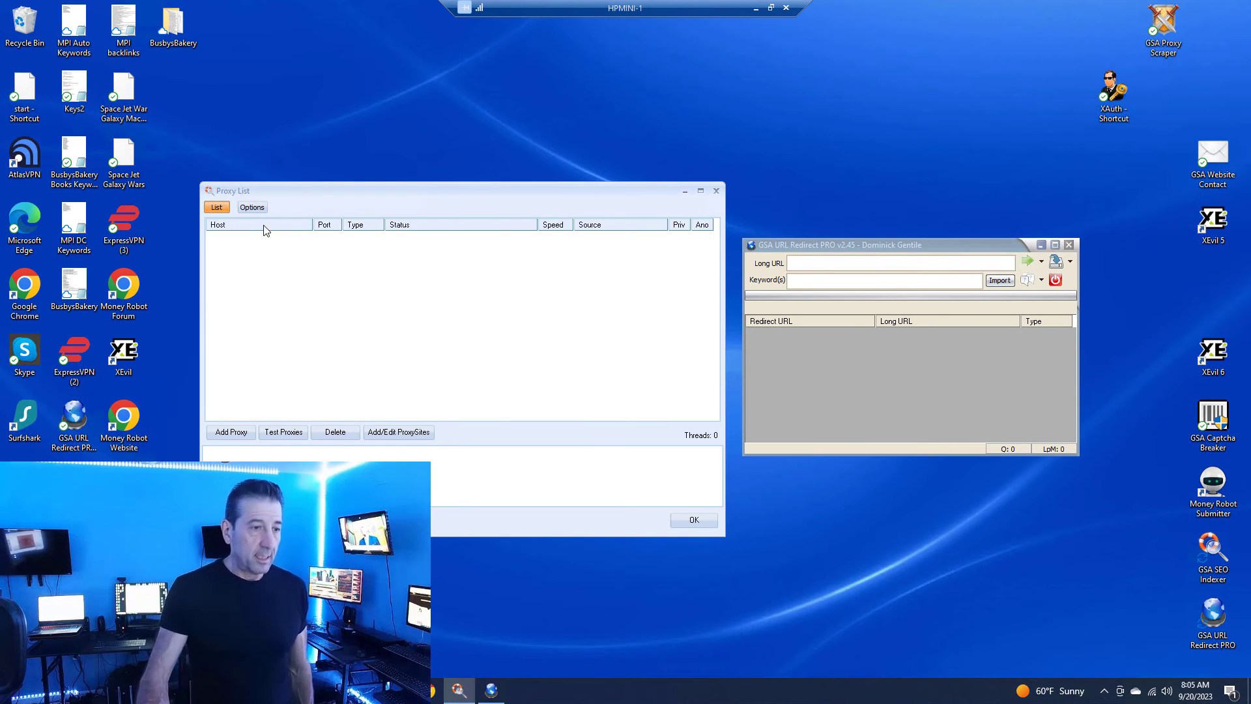
left_click(252, 206)
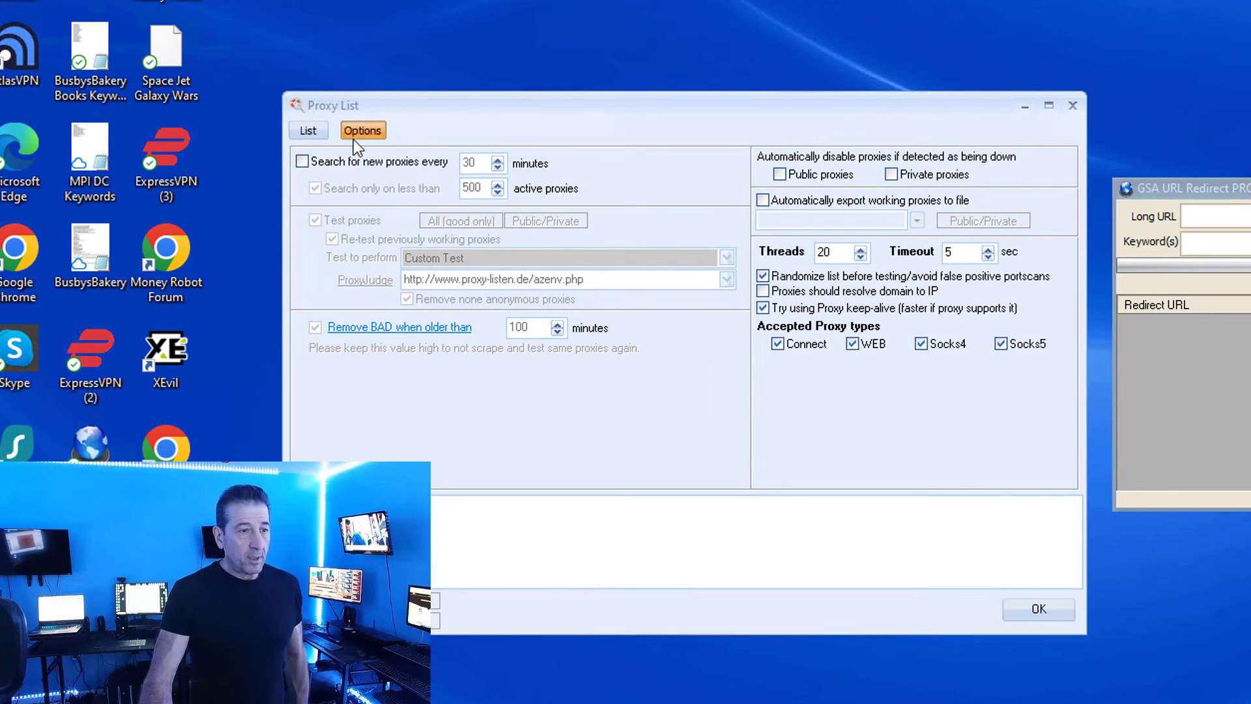
Search proxies every 30 minutes below 1000 active, auto-disable dead public proxies, use 50 threads
left_click(303, 162)
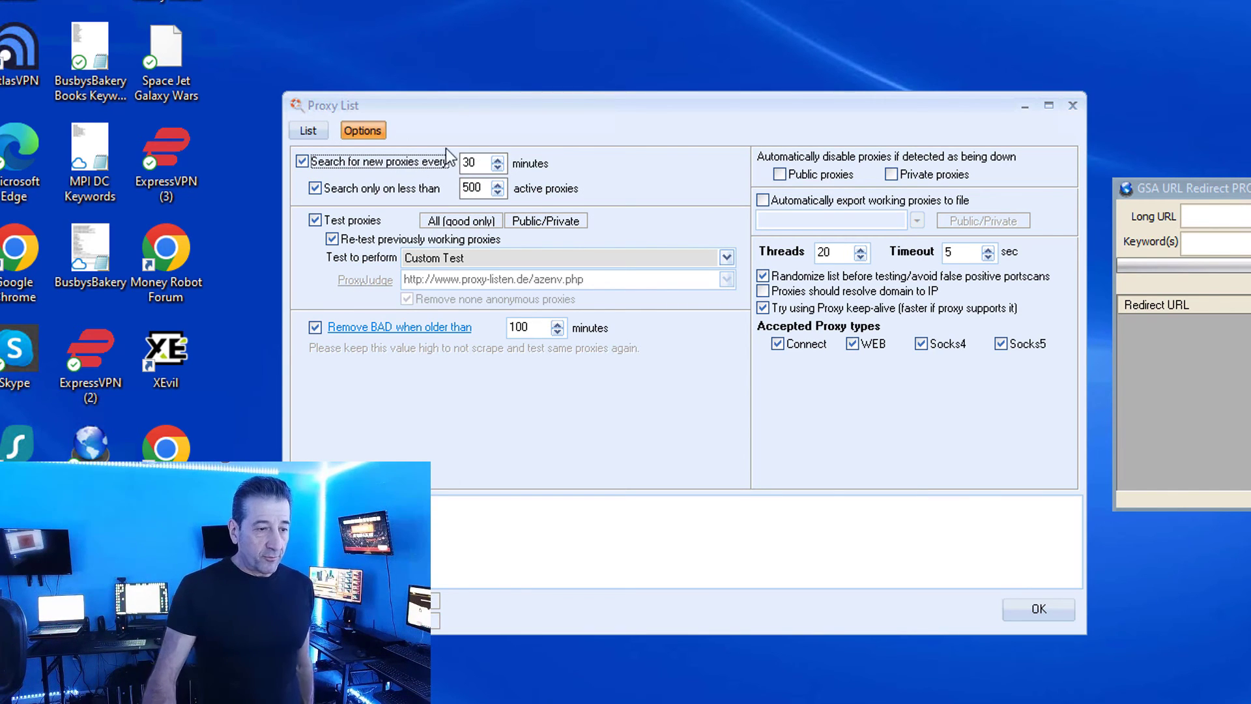
left_click(469, 187)
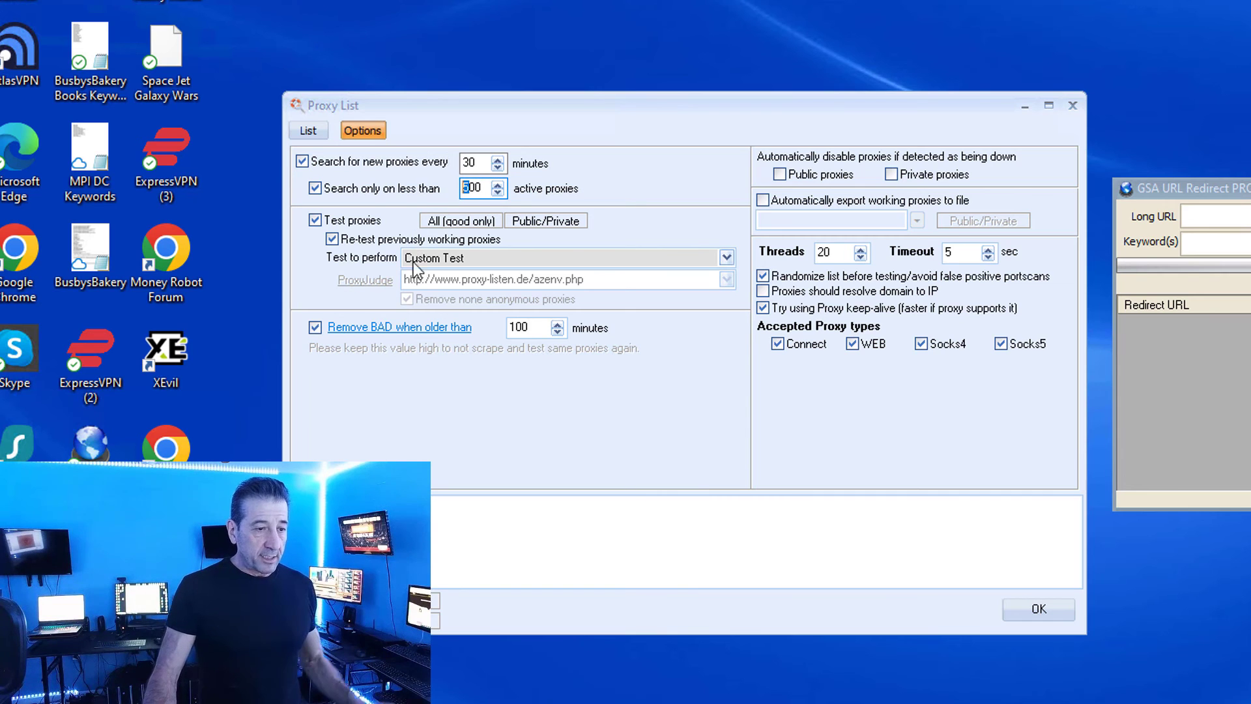
key("BackSpace")
type("10")
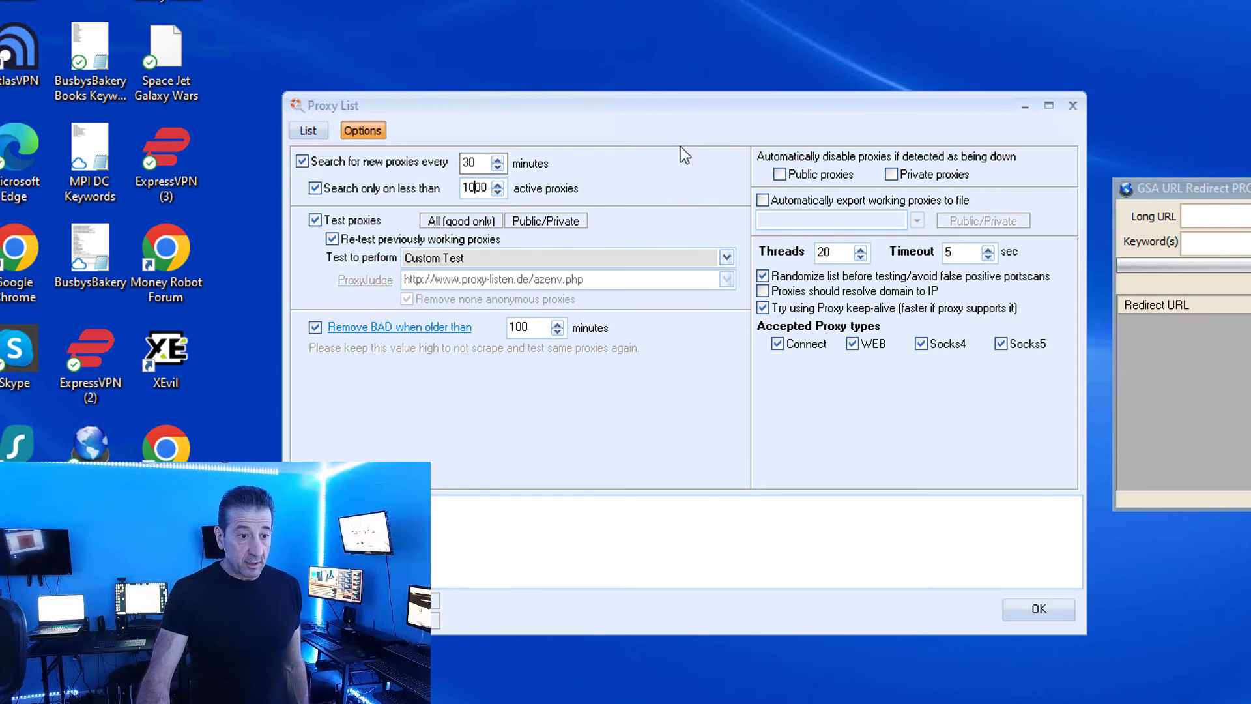
left_click(779, 175)
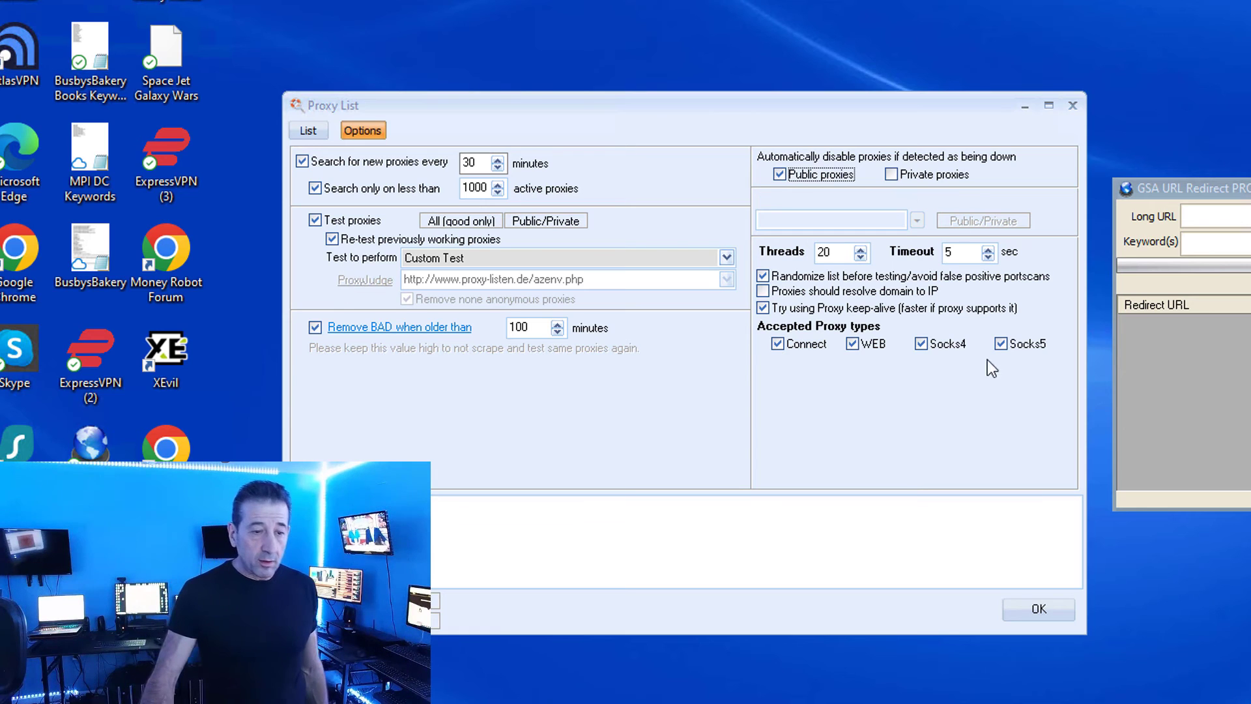
double_click(819, 253)
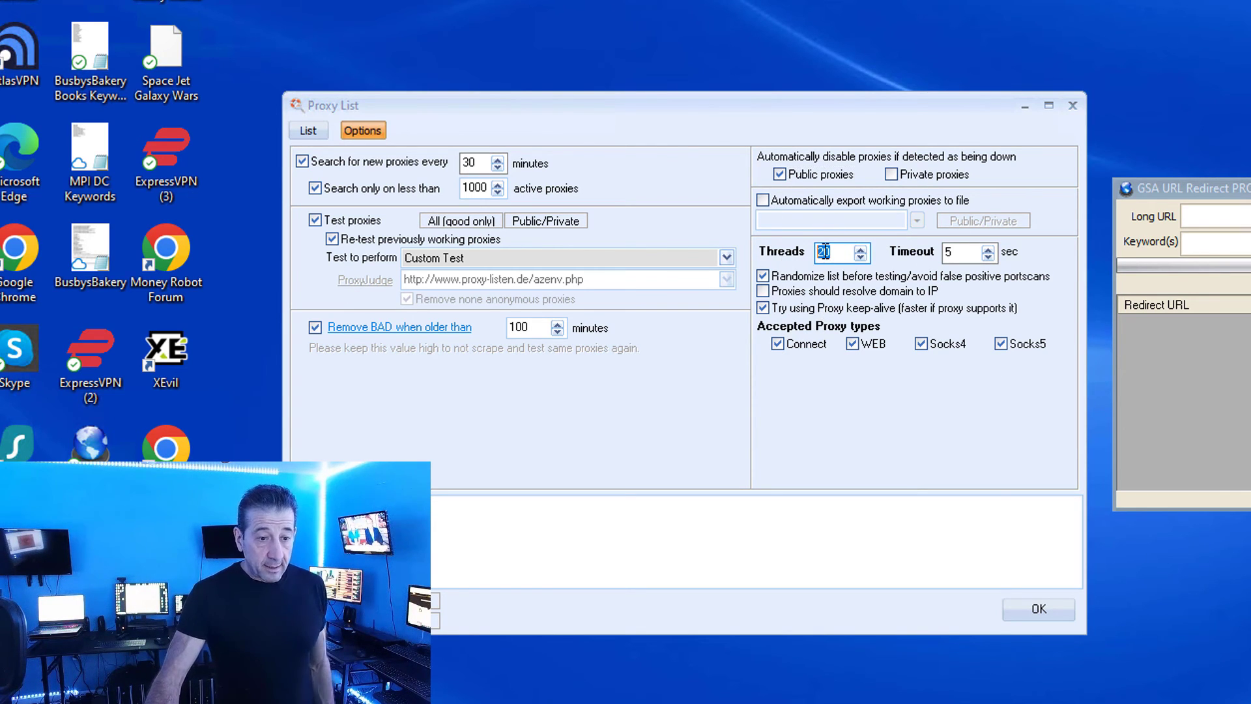
type("105")
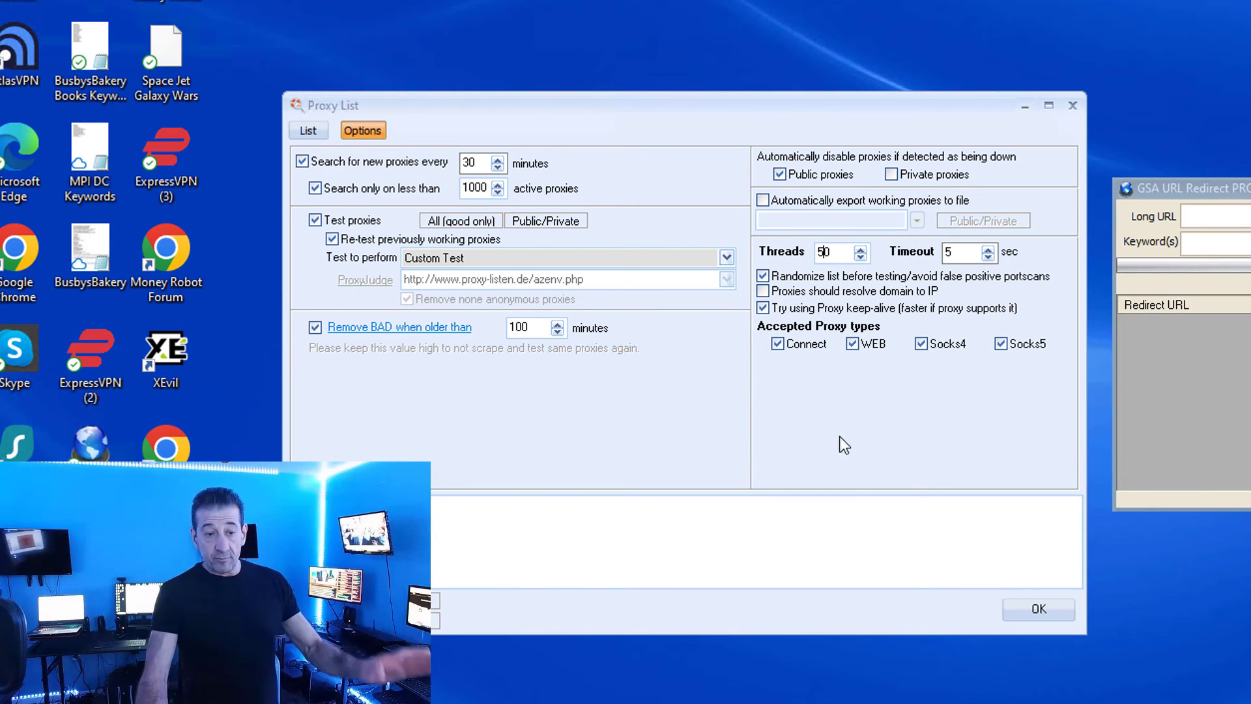
left_click(1040, 609)
Open URL Redirect PRO's proxy configuration and delete all 4999 proxies
left_click(1216, 242)
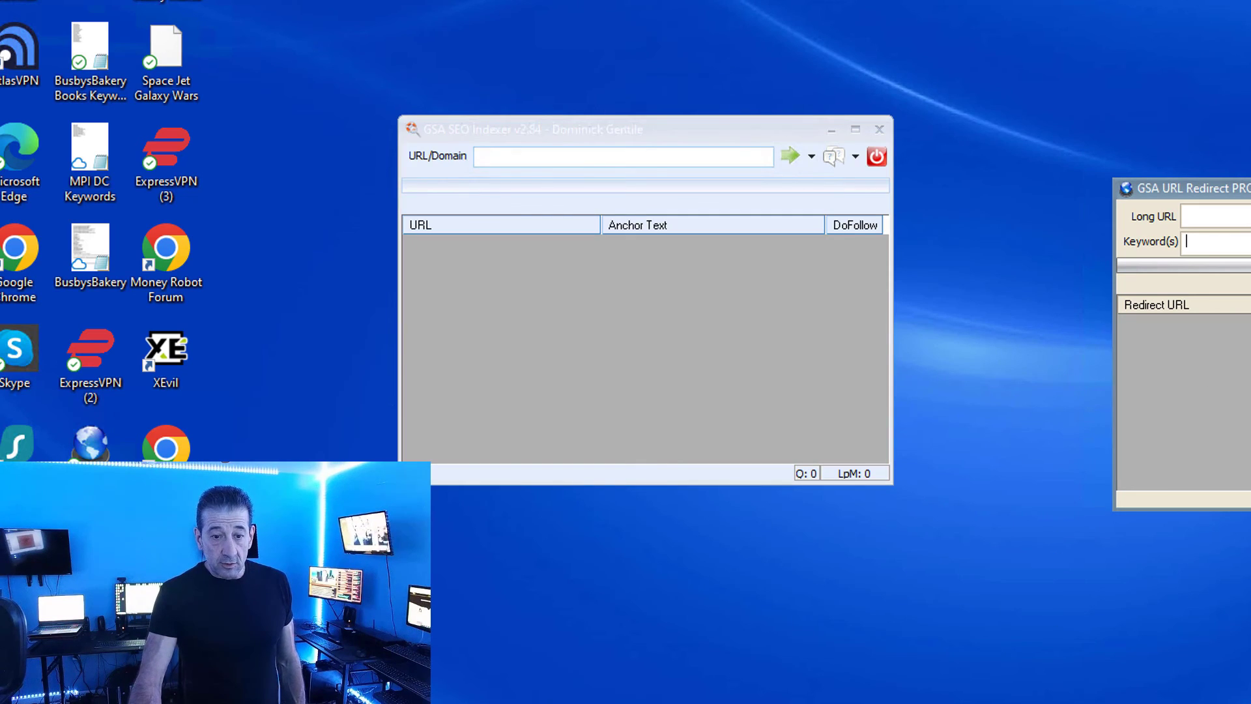
left_click(1083, 252)
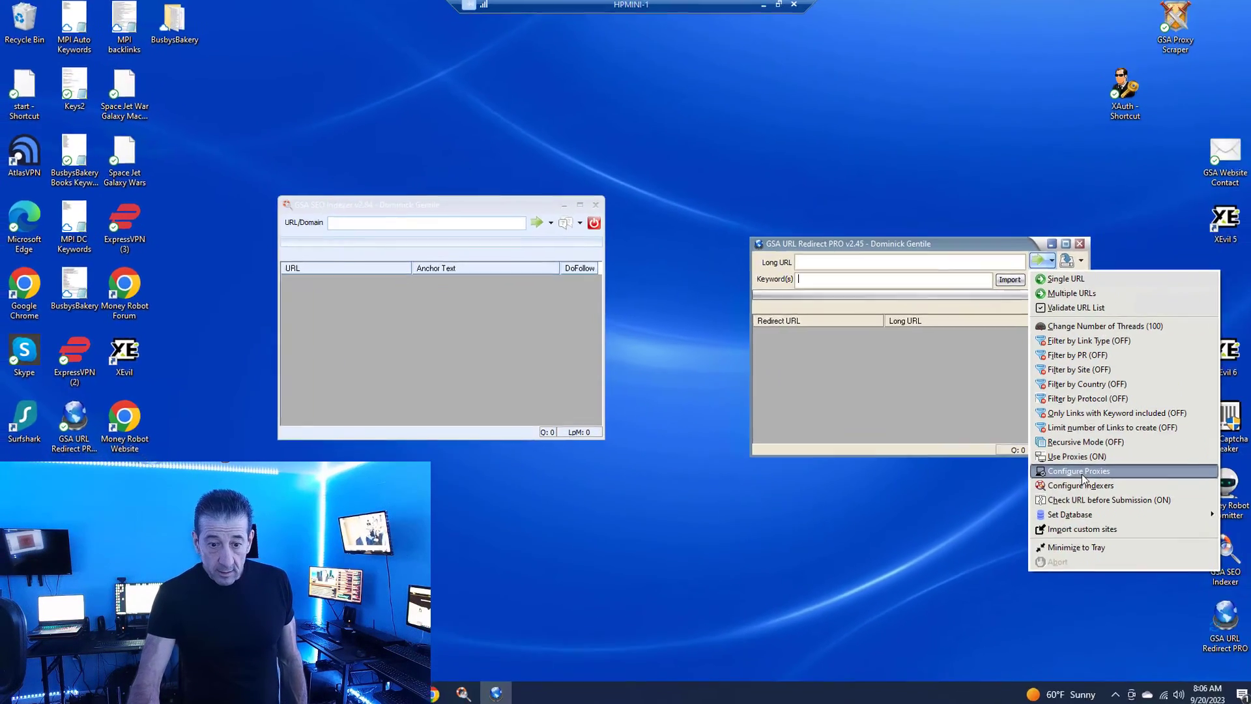
left_click(1089, 472)
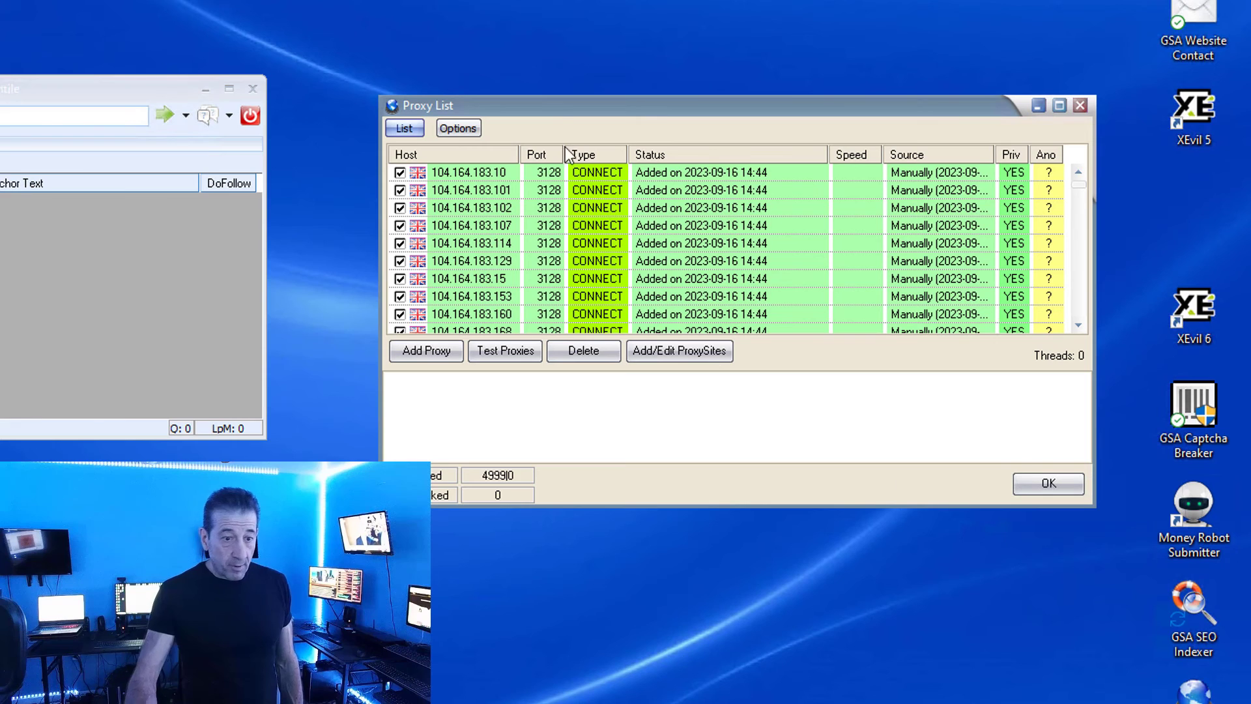
left_click(598, 353)
left_click(613, 384)
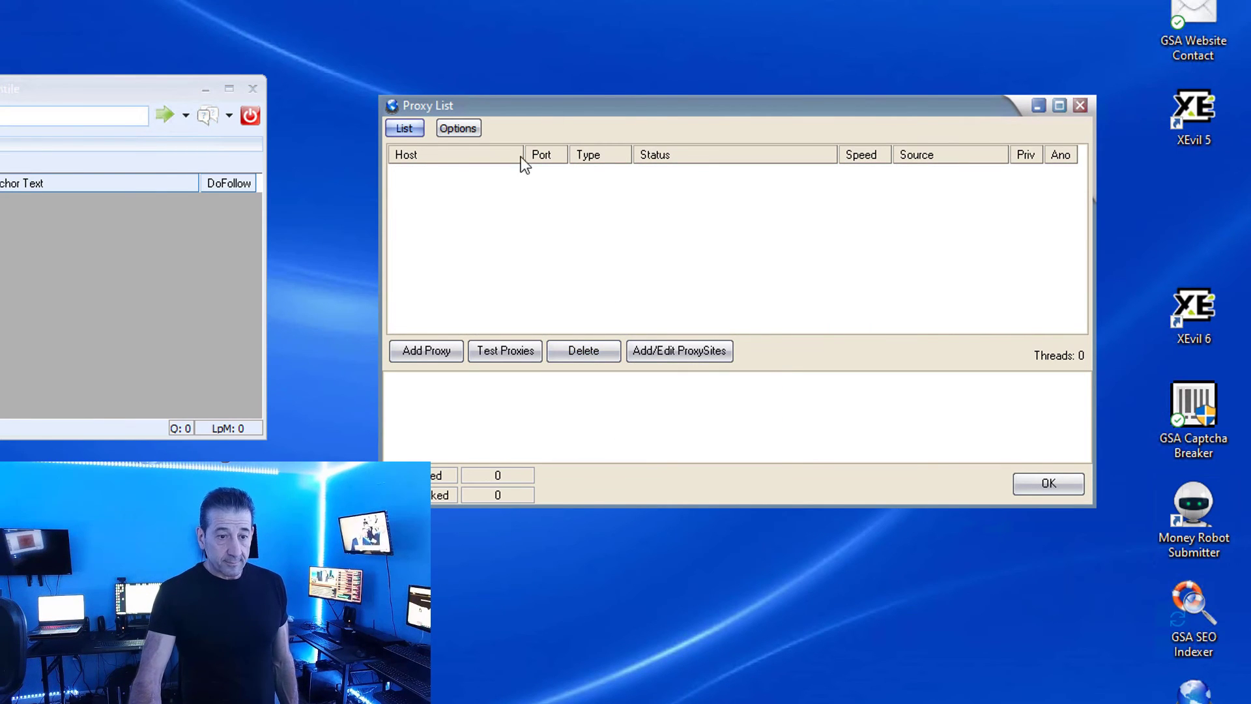
left_click(456, 127)
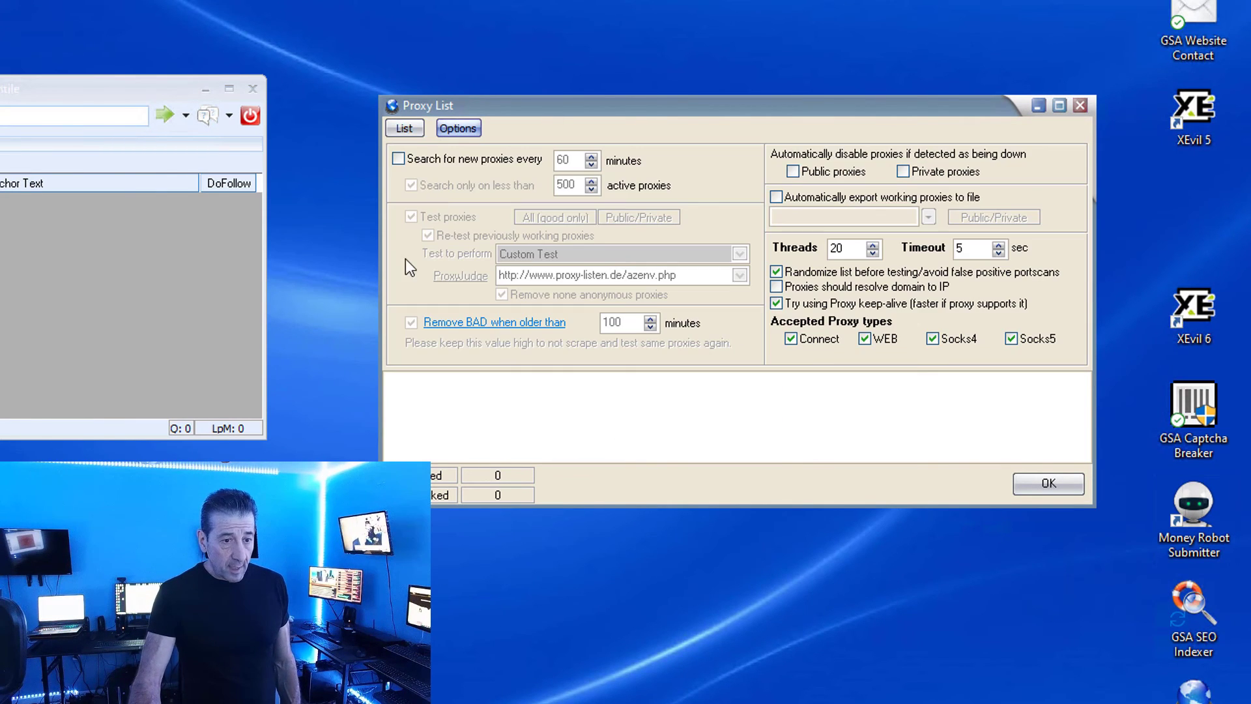
Search proxies every 60 minutes below 1000 active, auto-disable dead public proxies, set 50 threads
left_click(397, 158)
left_click_drag(571, 185, 558, 185)
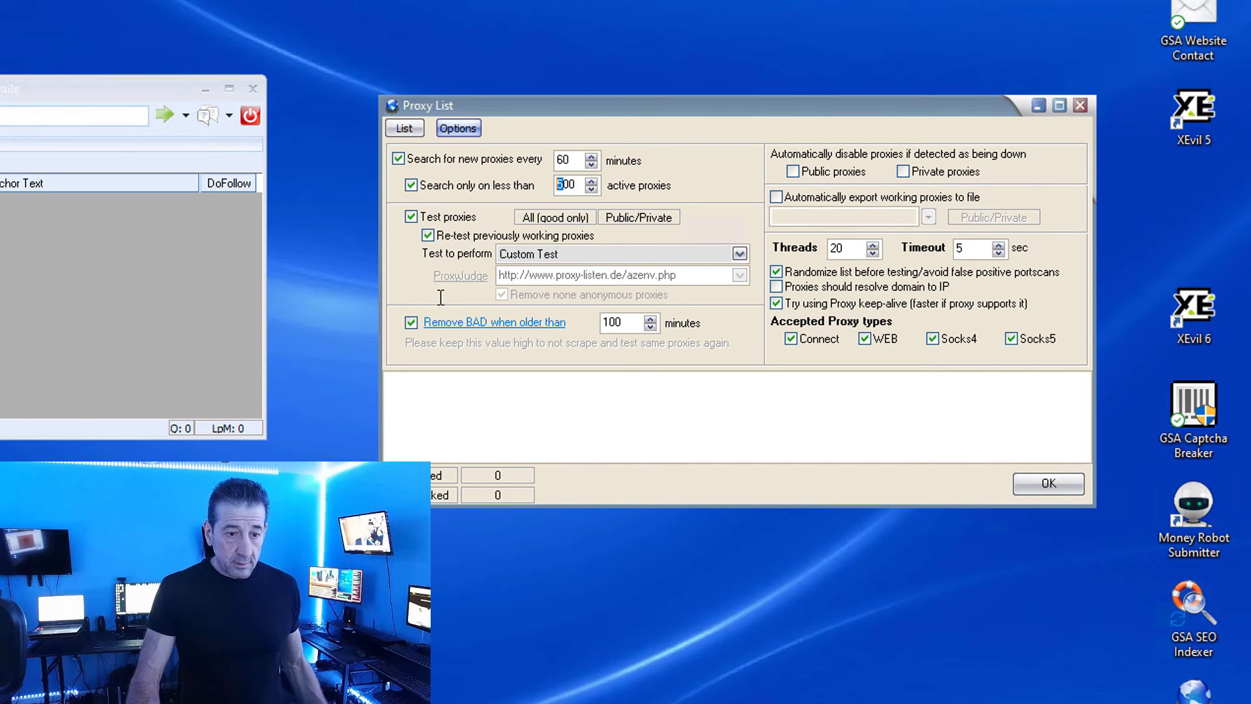
type("10")
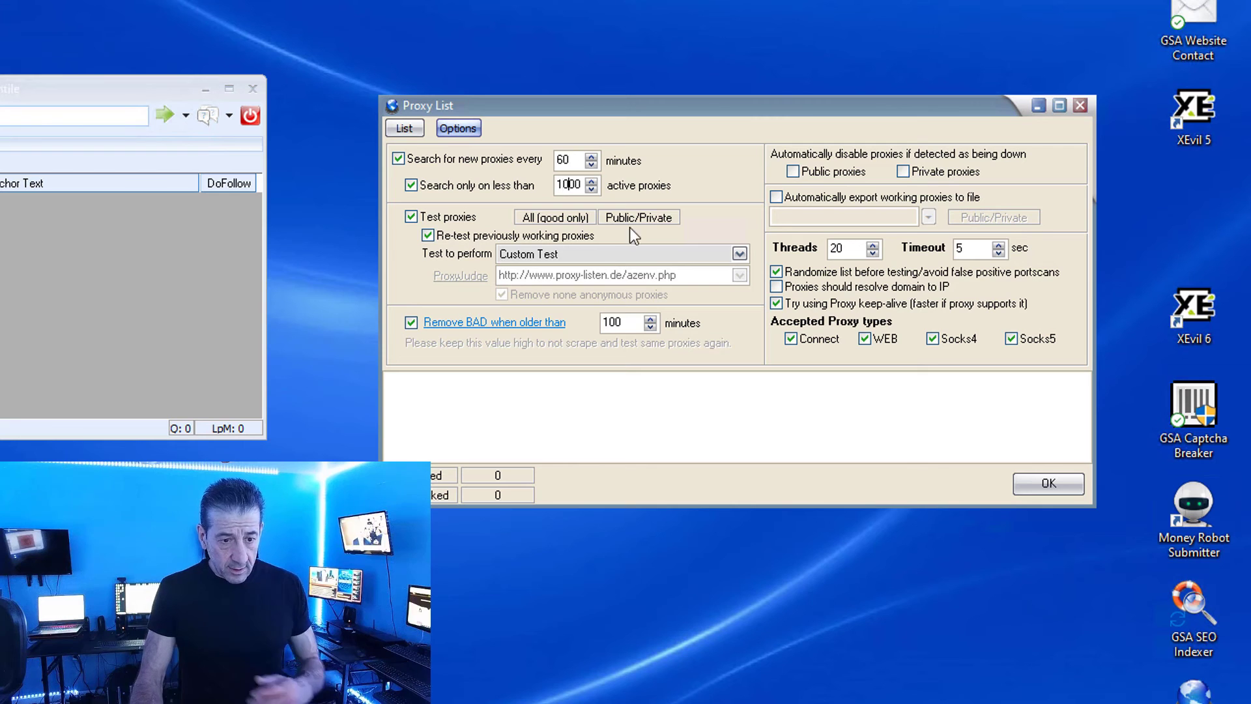
left_click(793, 170)
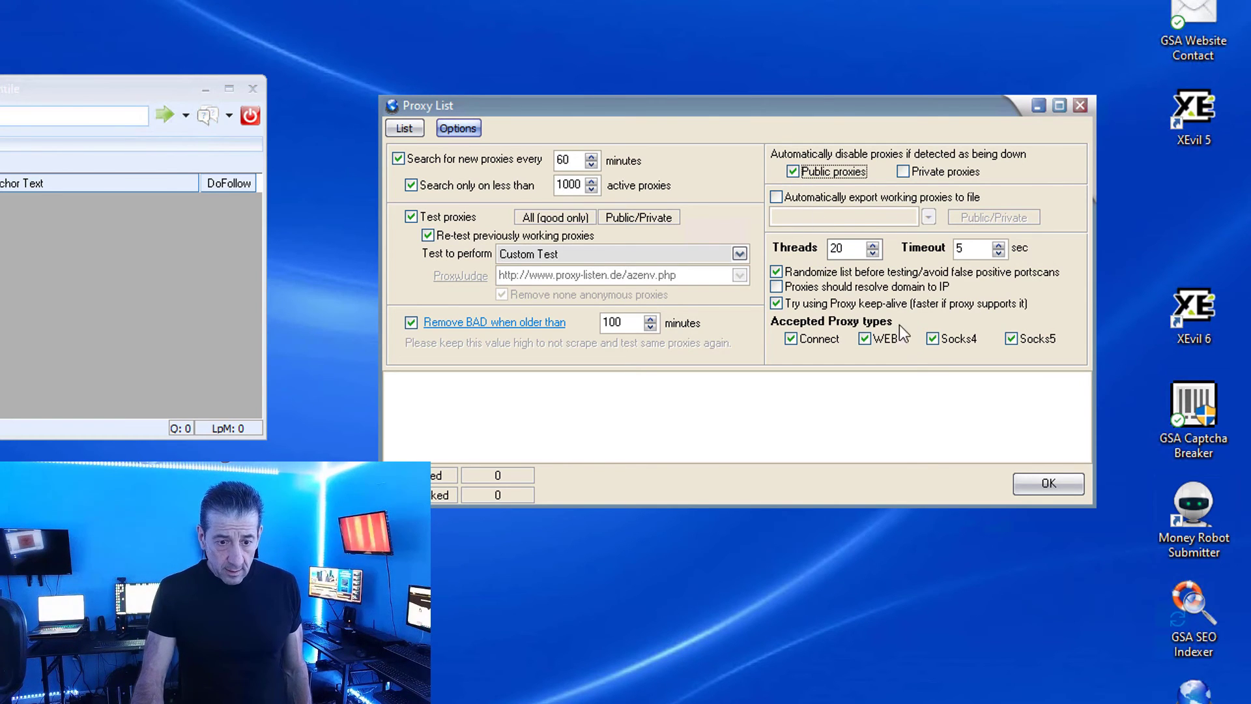
left_click(836, 248)
key("BackSpace")
type("5")
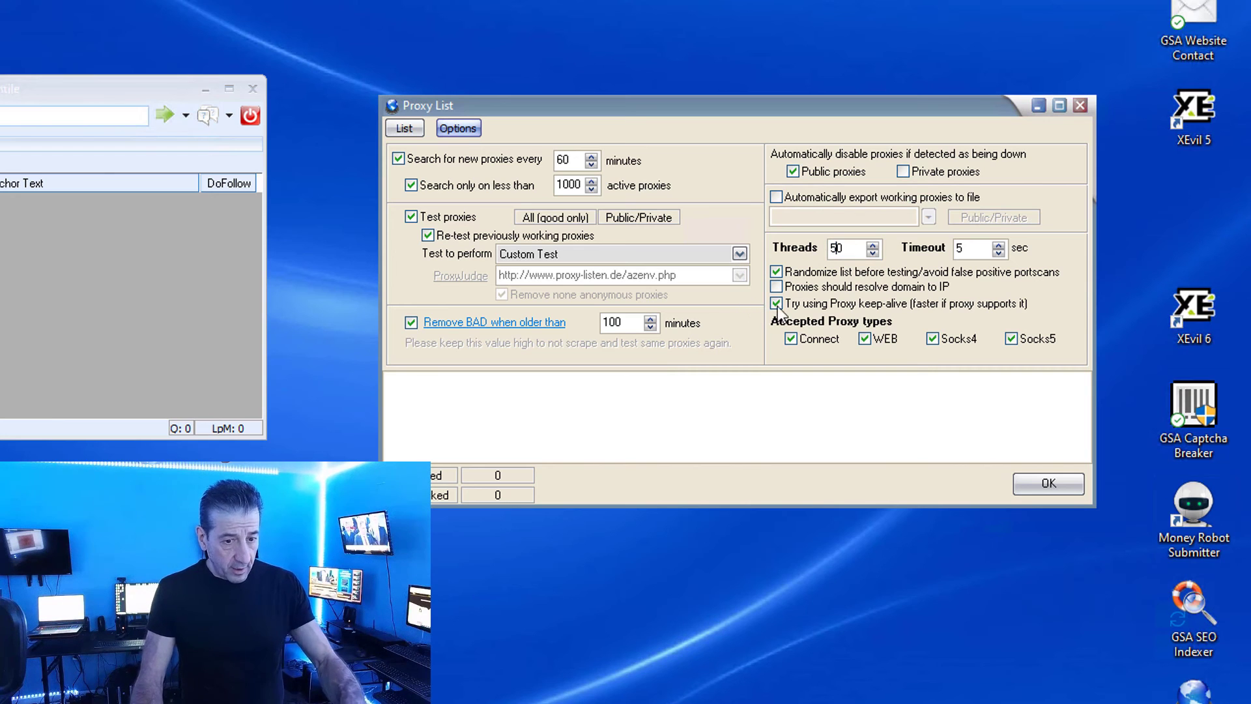
left_click(1056, 482)
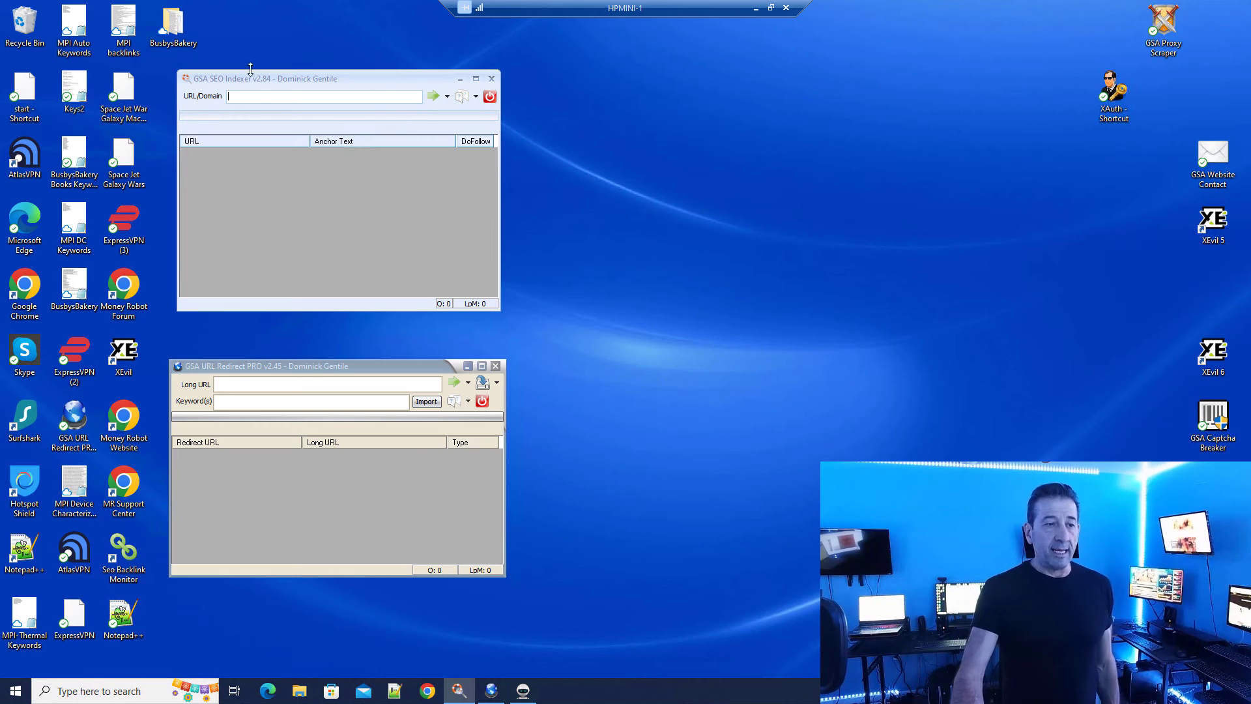
Leave the Indexer's URL/Domain field empty and focus URL Redirect PRO's keyword field
right_click(264, 100)
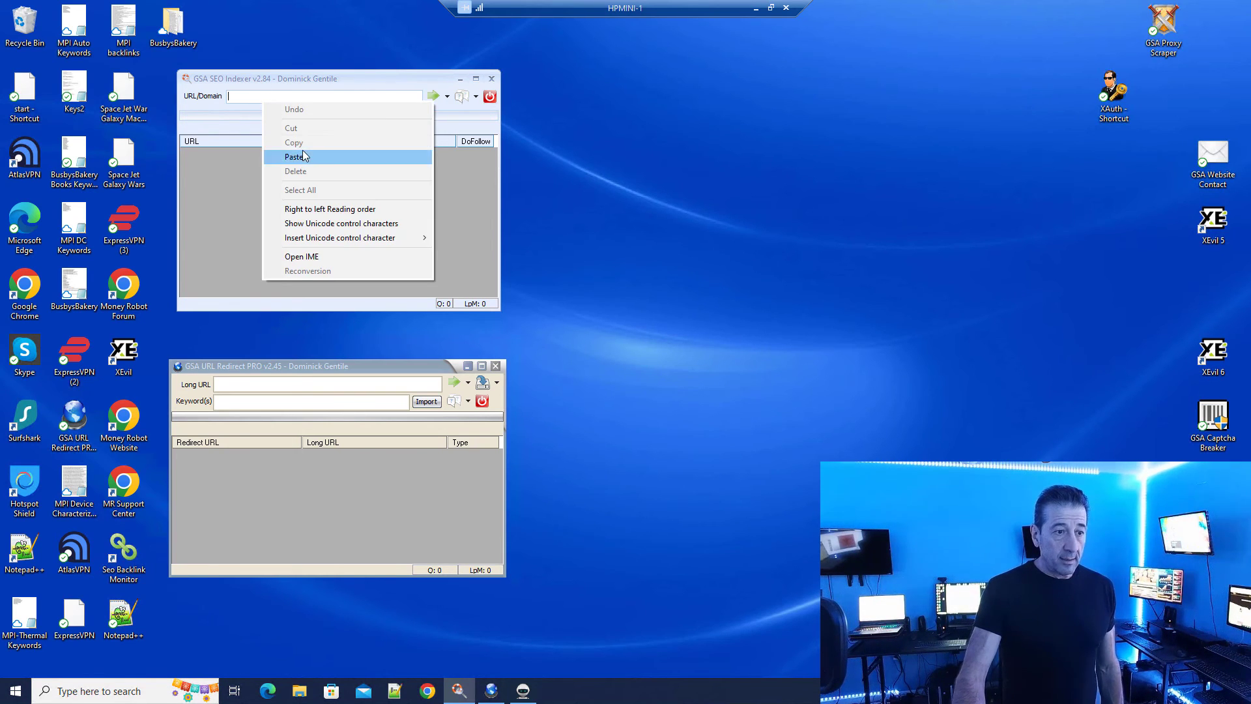
left_click(225, 124)
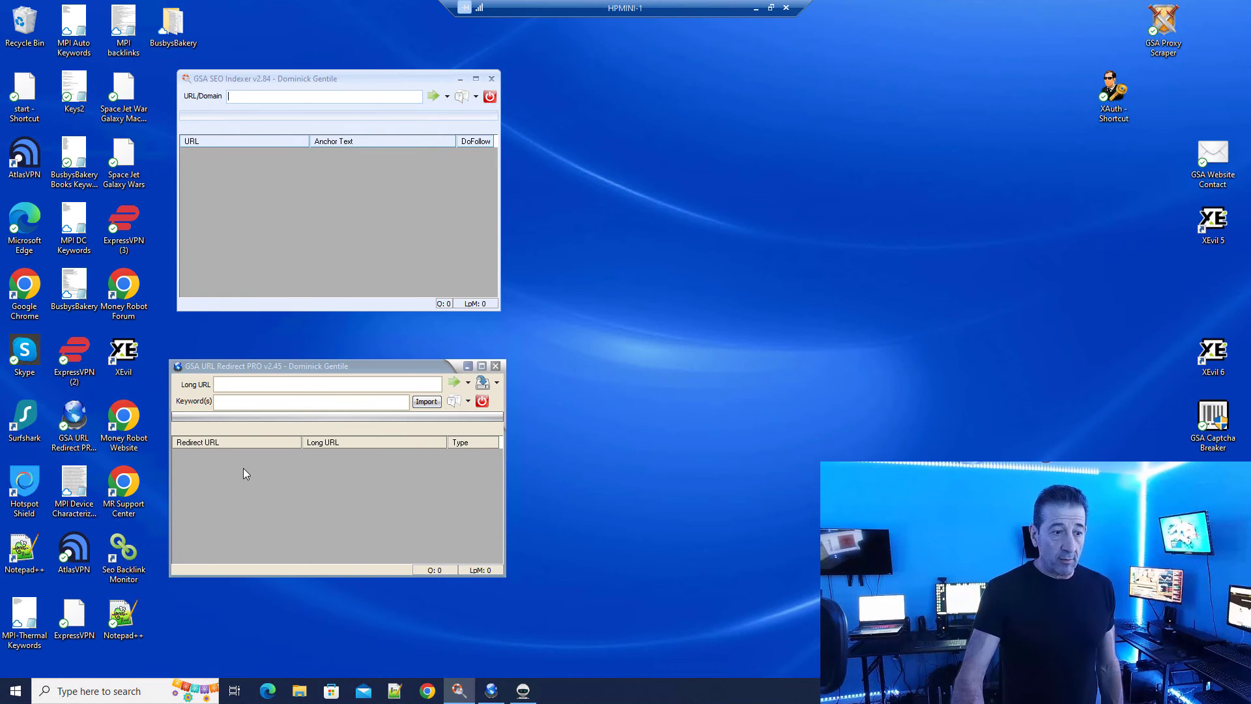
left_click(238, 405)
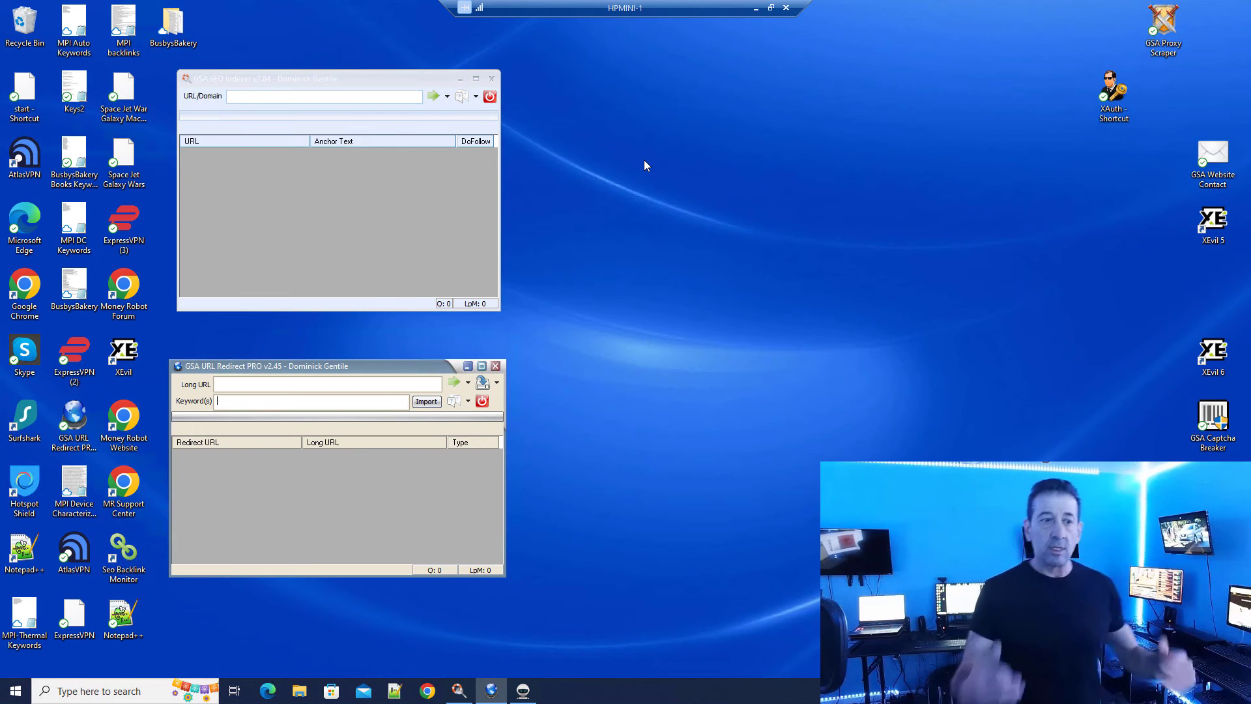
Switch the Indexer to Full Indexer Mode and untick 'Use only sites that can index deep links'
left_click(447, 96)
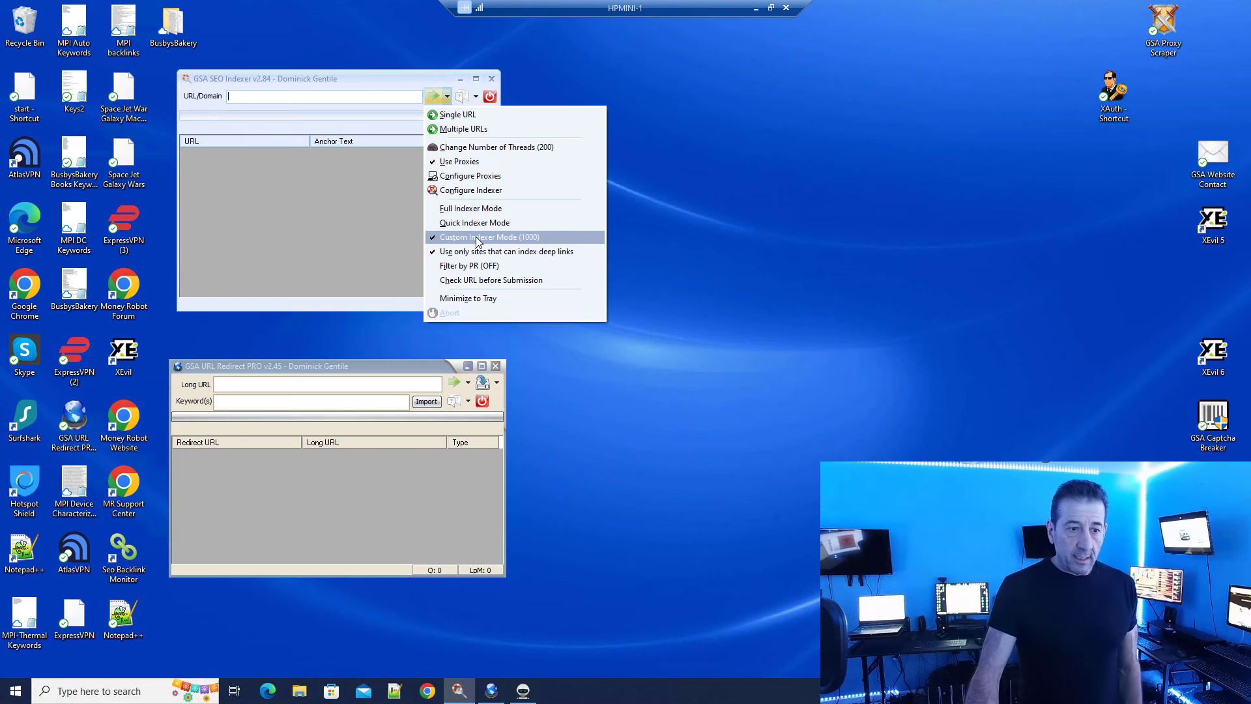
left_click(478, 240)
left_click(447, 96)
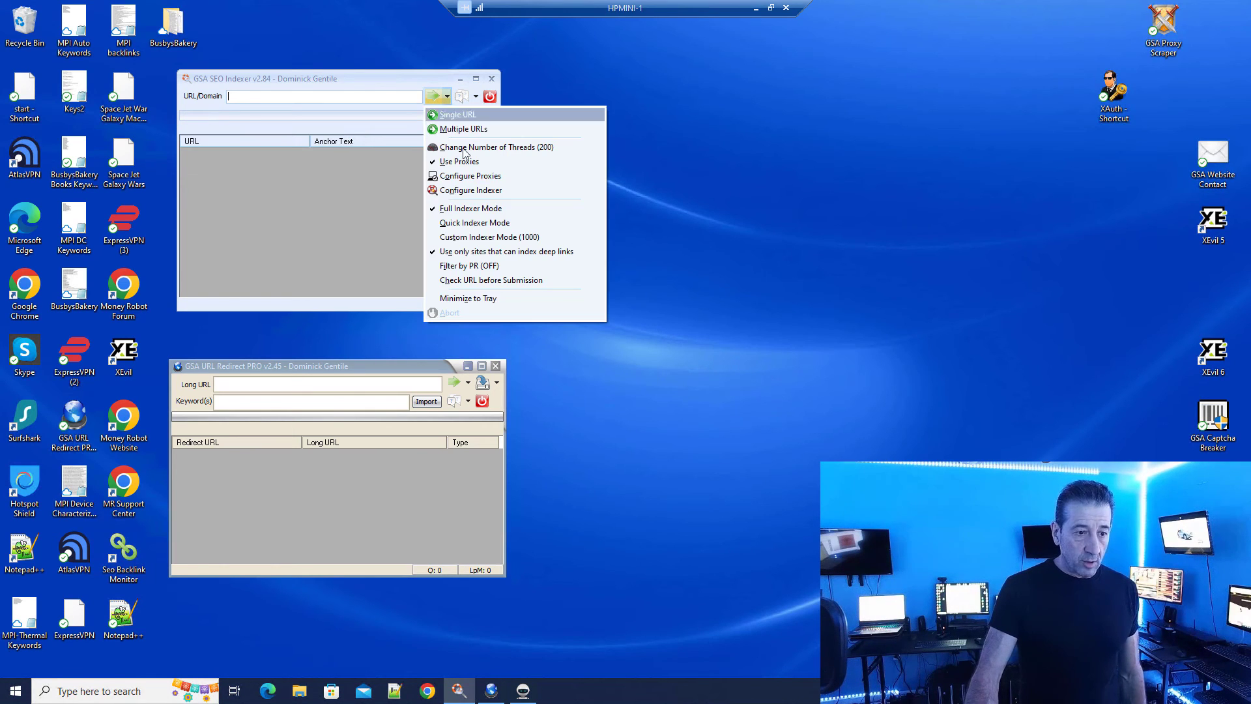
left_click(437, 255)
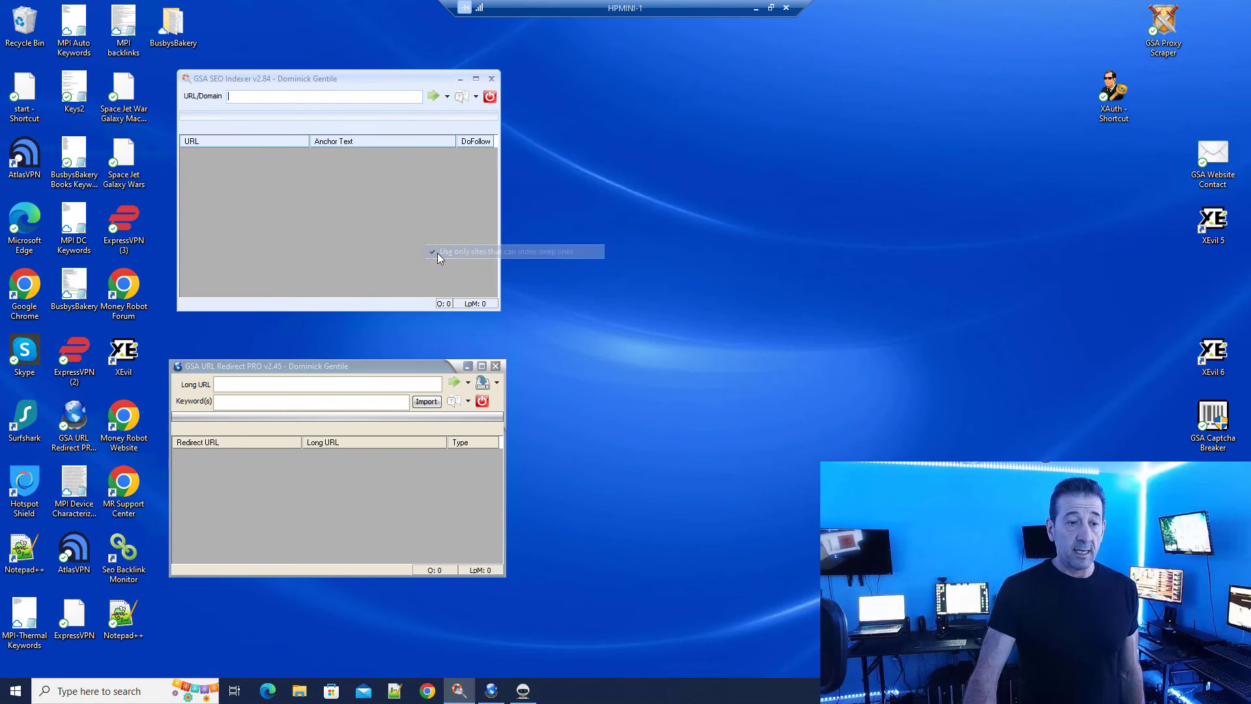
left_click(448, 96)
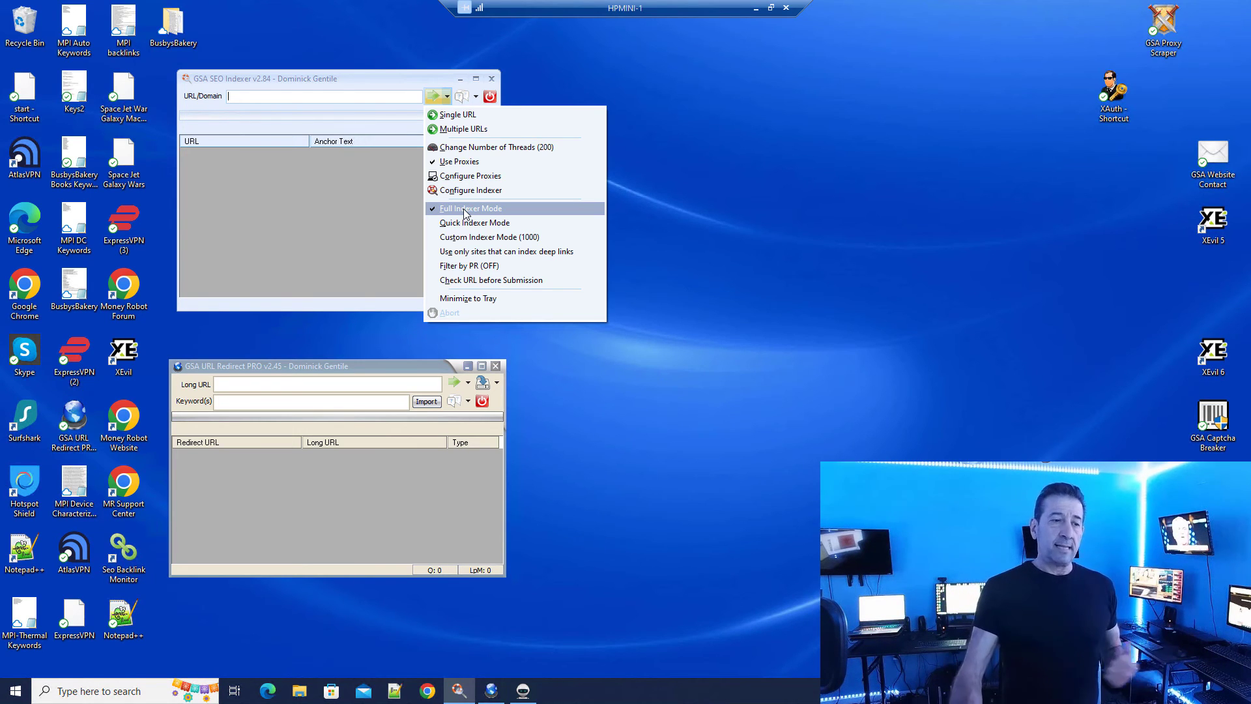
left_click(333, 105)
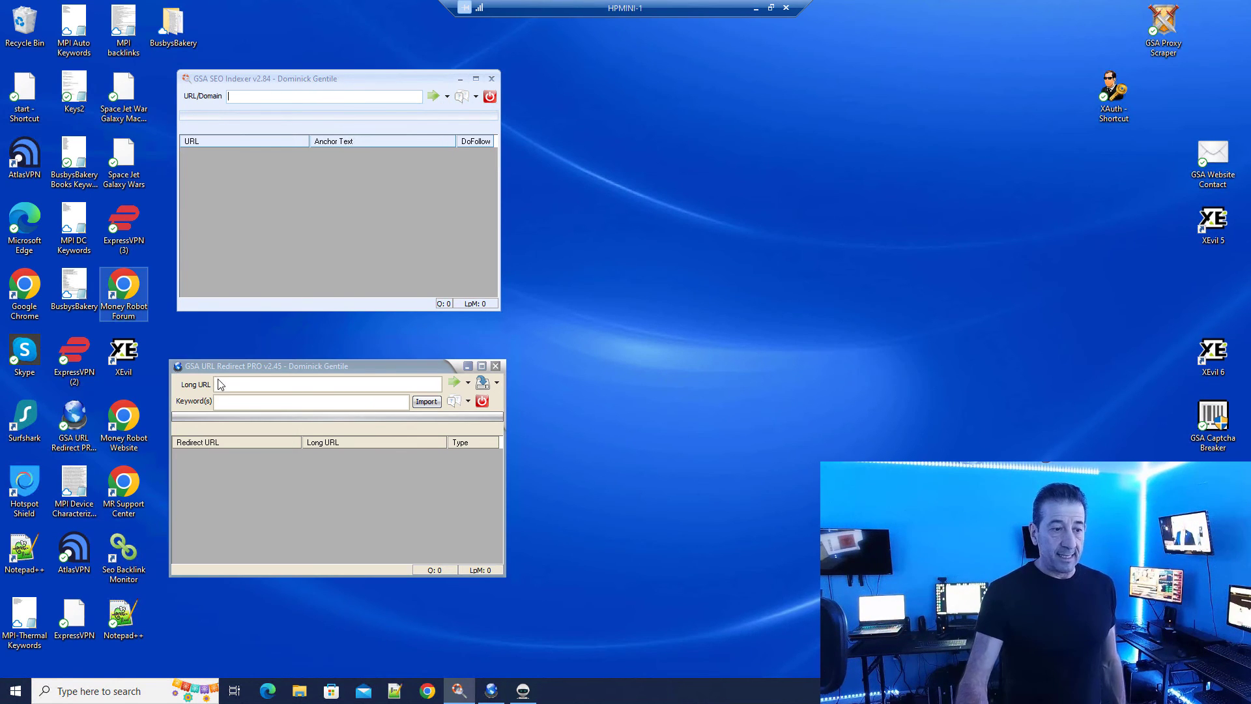
left_click(252, 402)
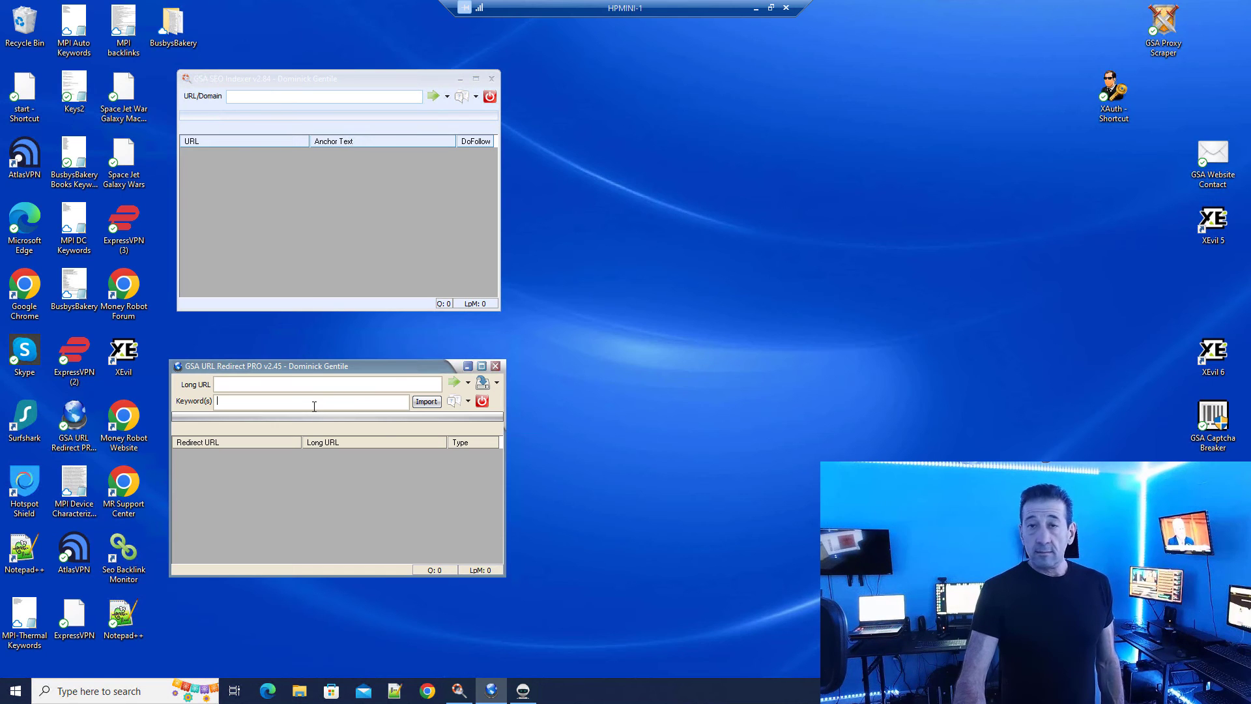
mouse_move(313, 405)
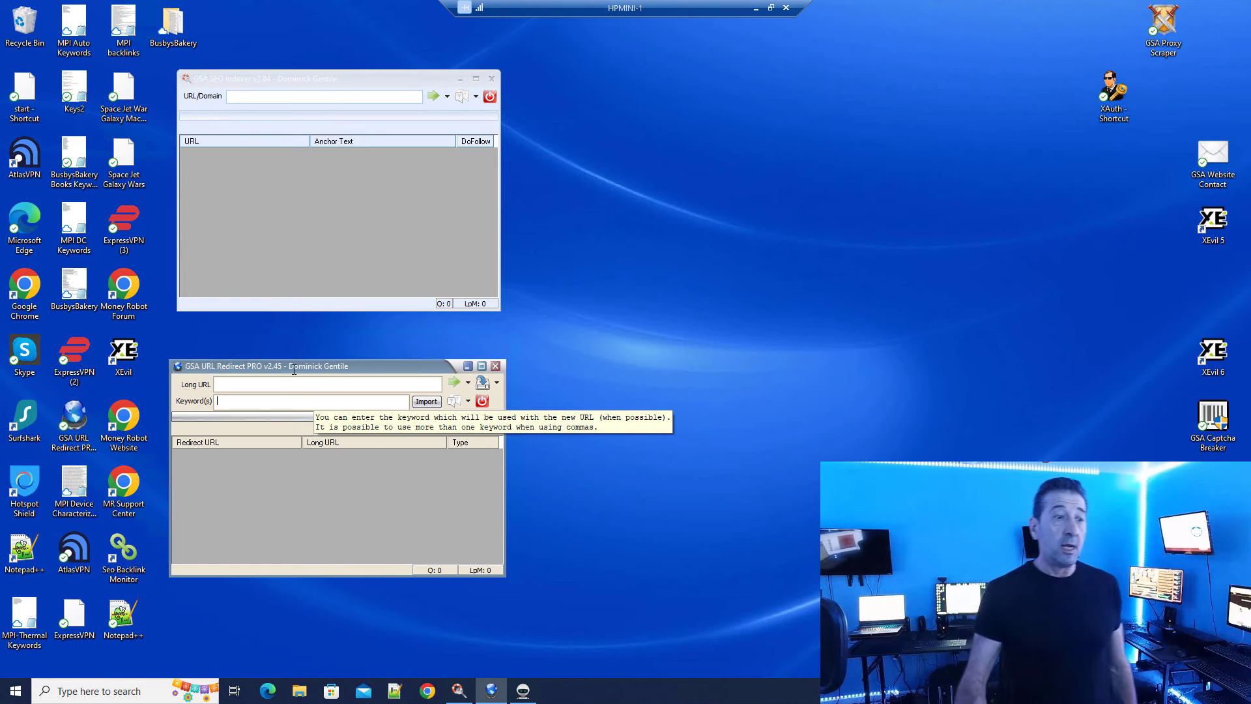
left_click(292, 96)
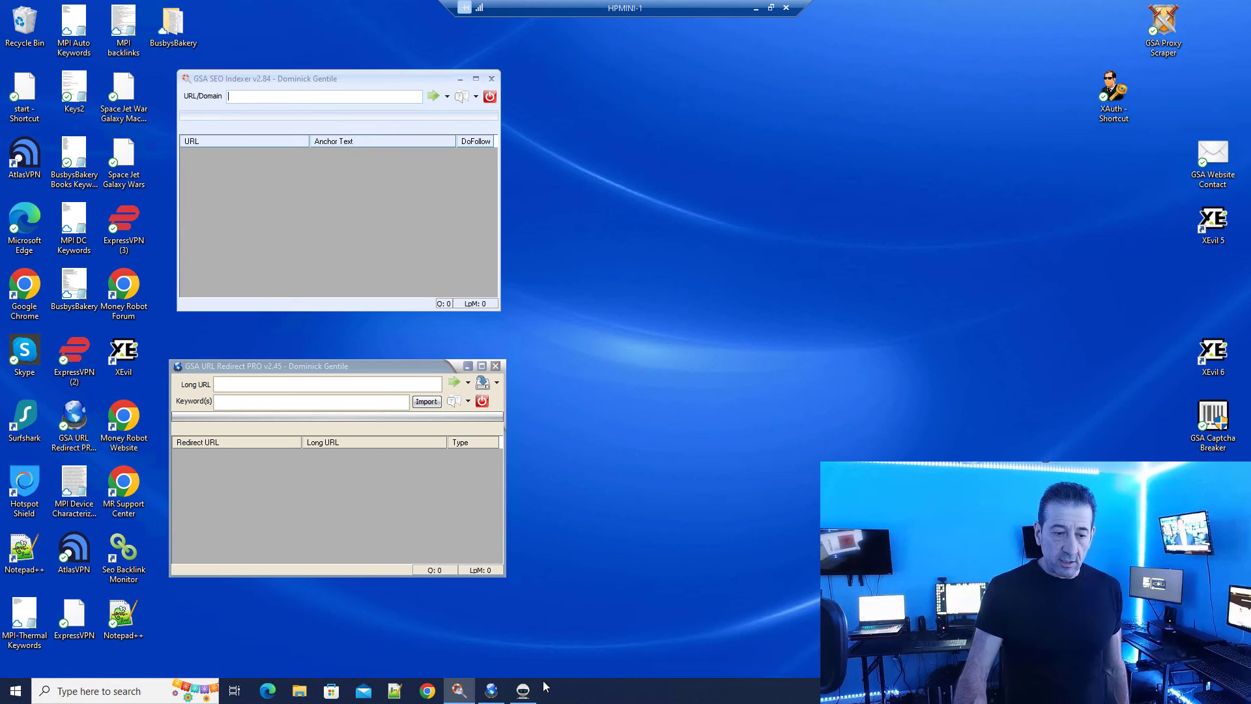
Copy all backlink URLs from the BusbysBakery Bruschetta project's URLs tab in Money Robot
left_click(523, 690)
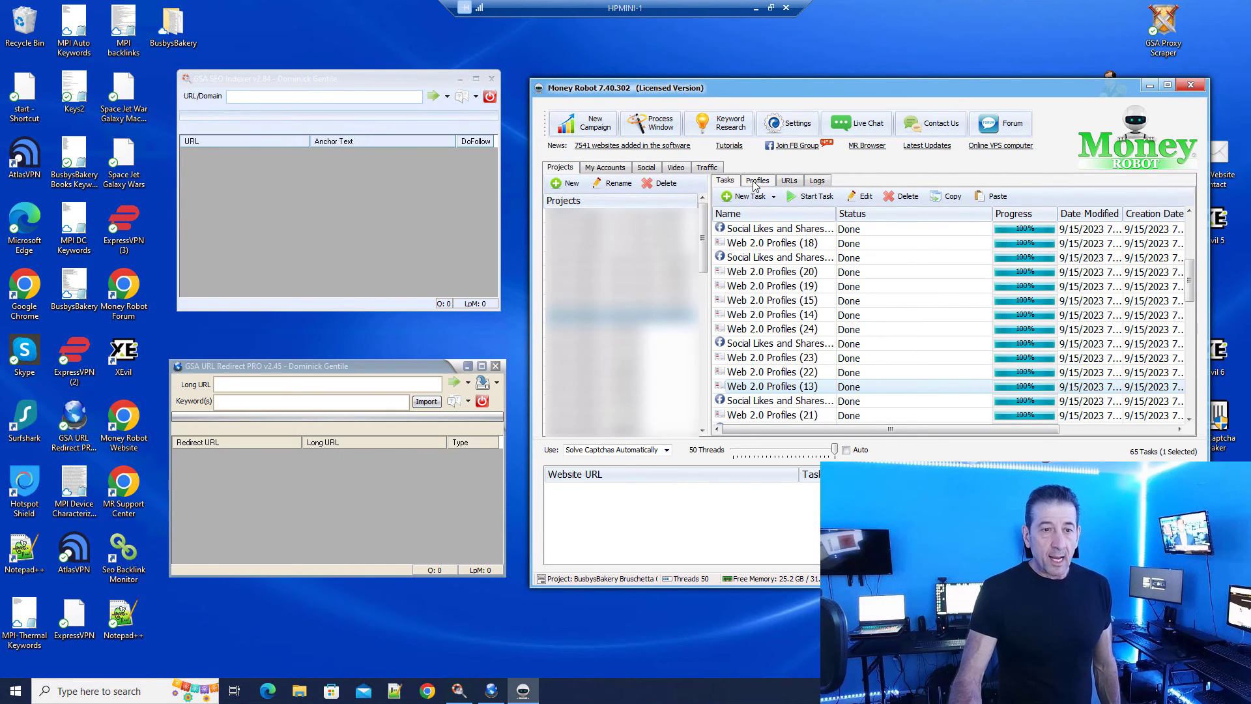
left_click(788, 181)
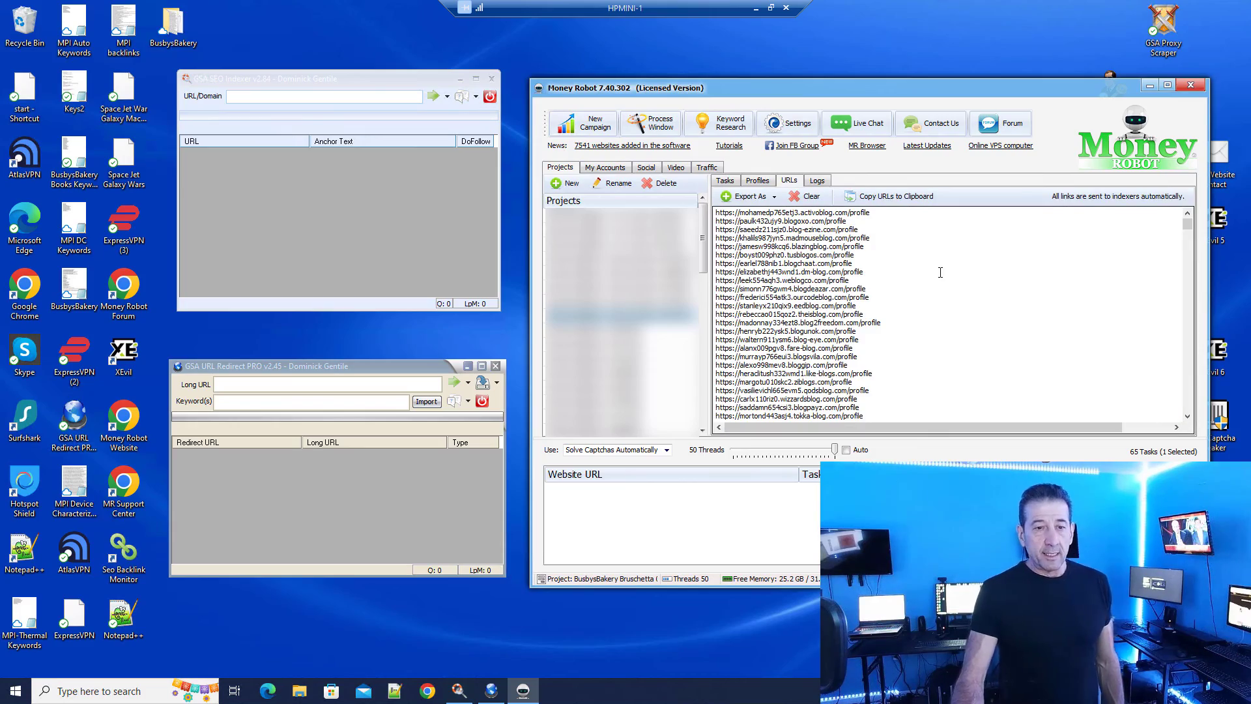
left_click_drag(1186, 225, 1197, 417)
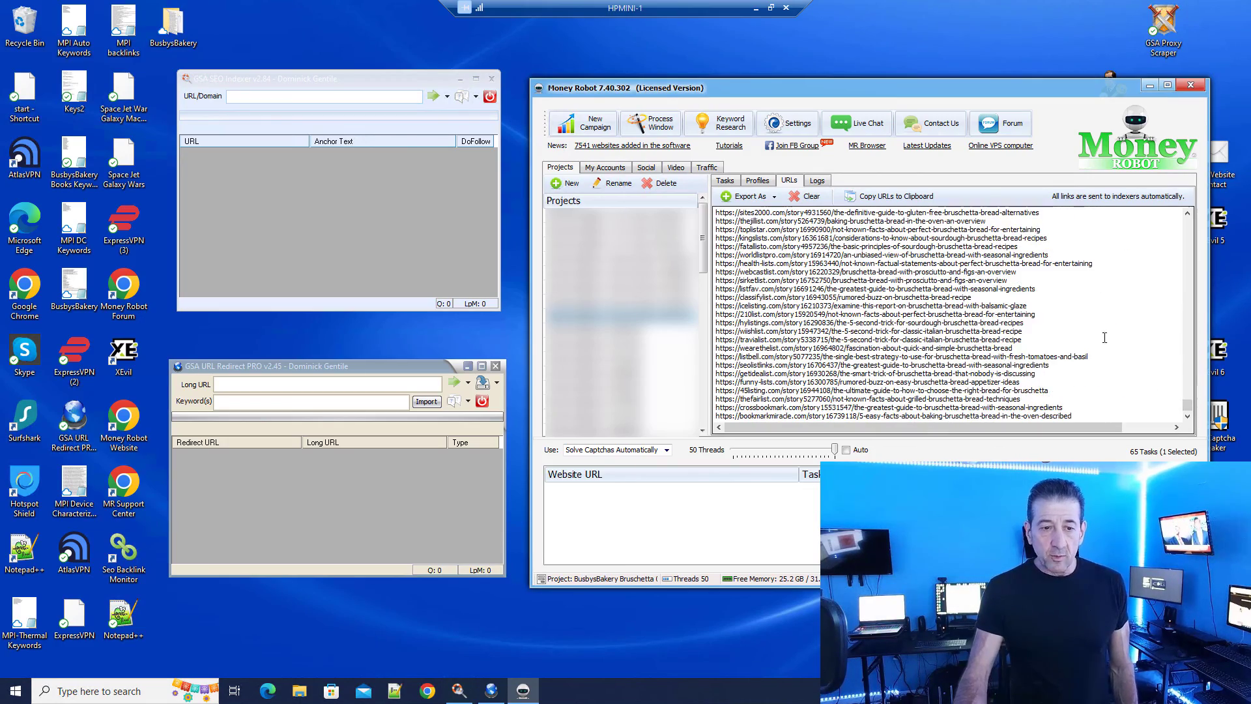
right_click(886, 257)
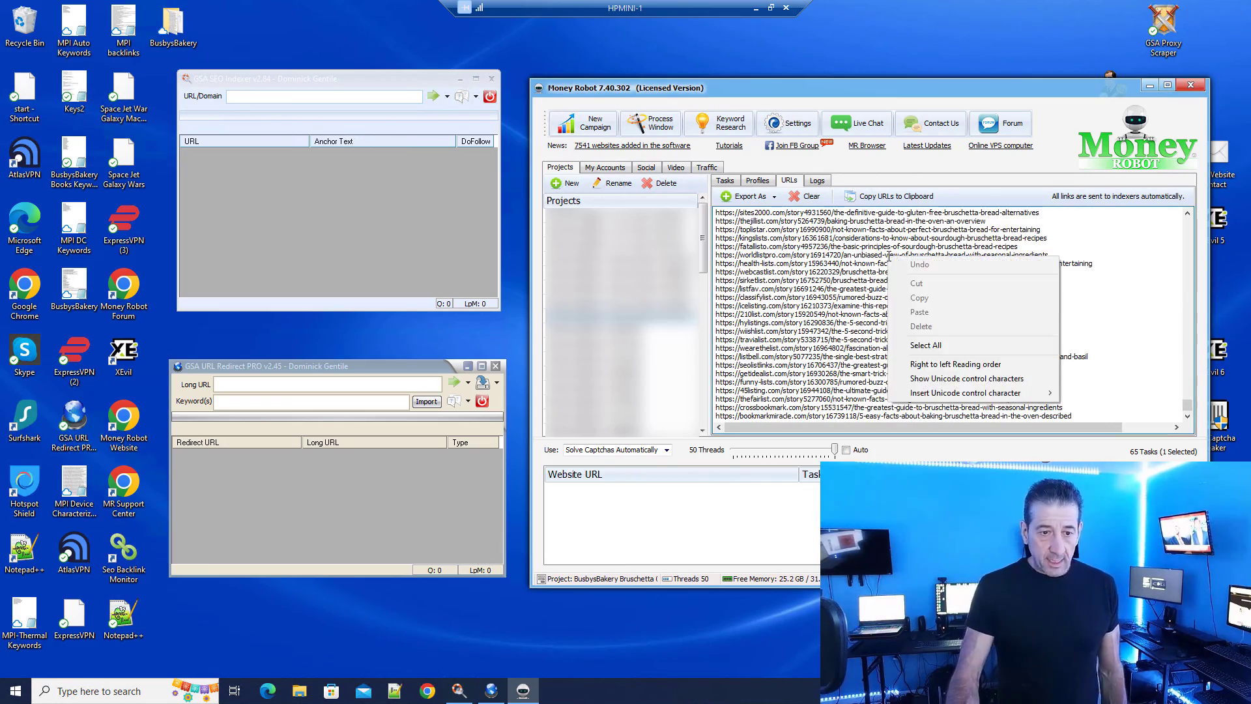
left_click(918, 345)
right_click(823, 274)
left_click(837, 313)
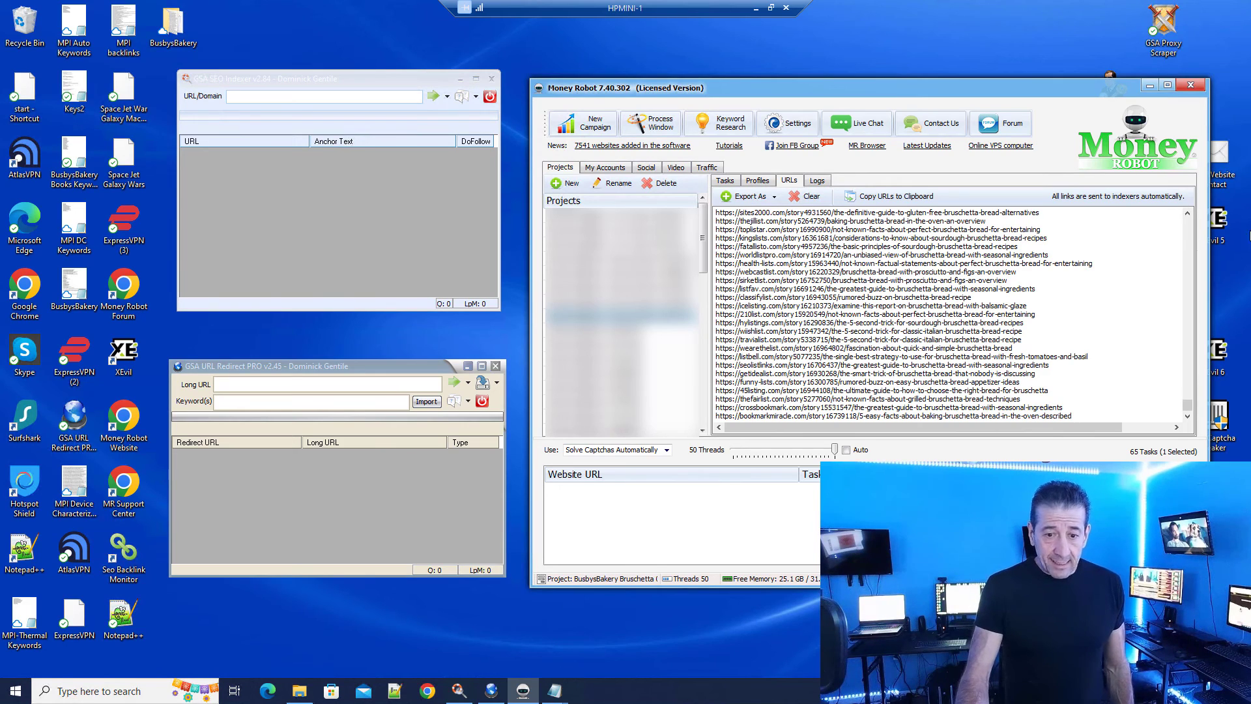
left_click_drag(1187, 411, 1186, 279)
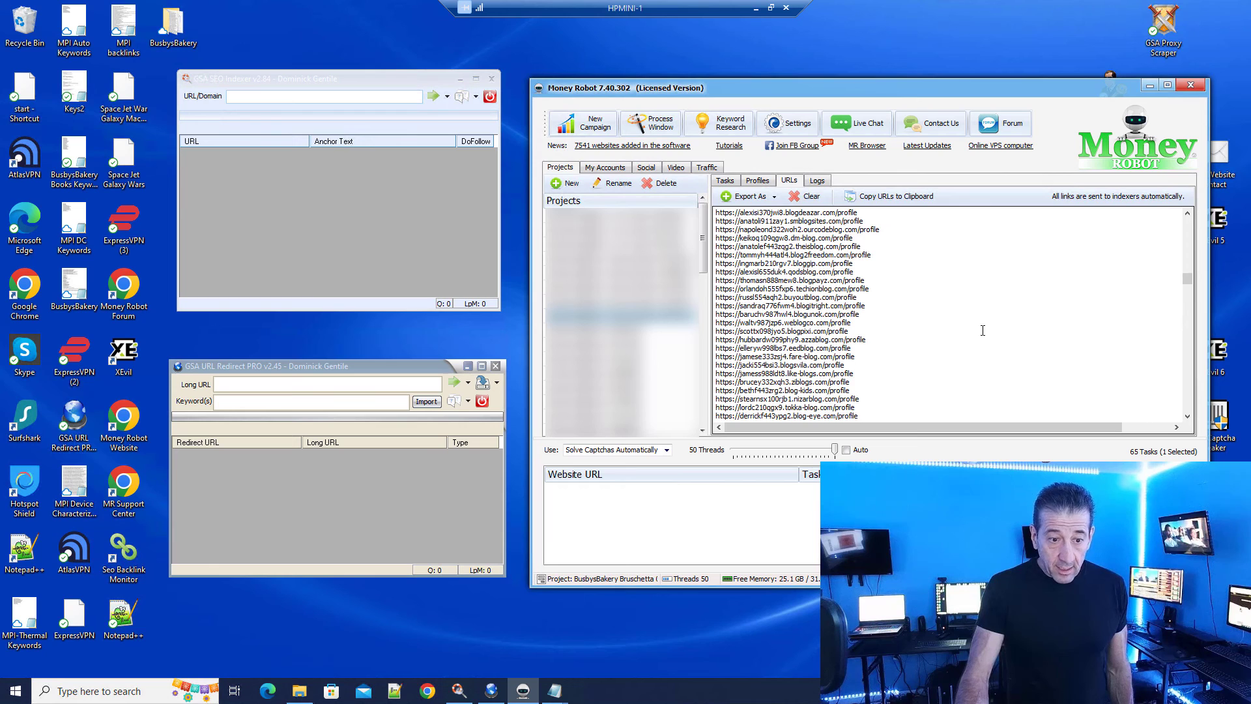
Bring up the Backlinks 091623 Notepad file, scroll to its top, then minimize it
left_click(554, 690)
left_click(530, 655)
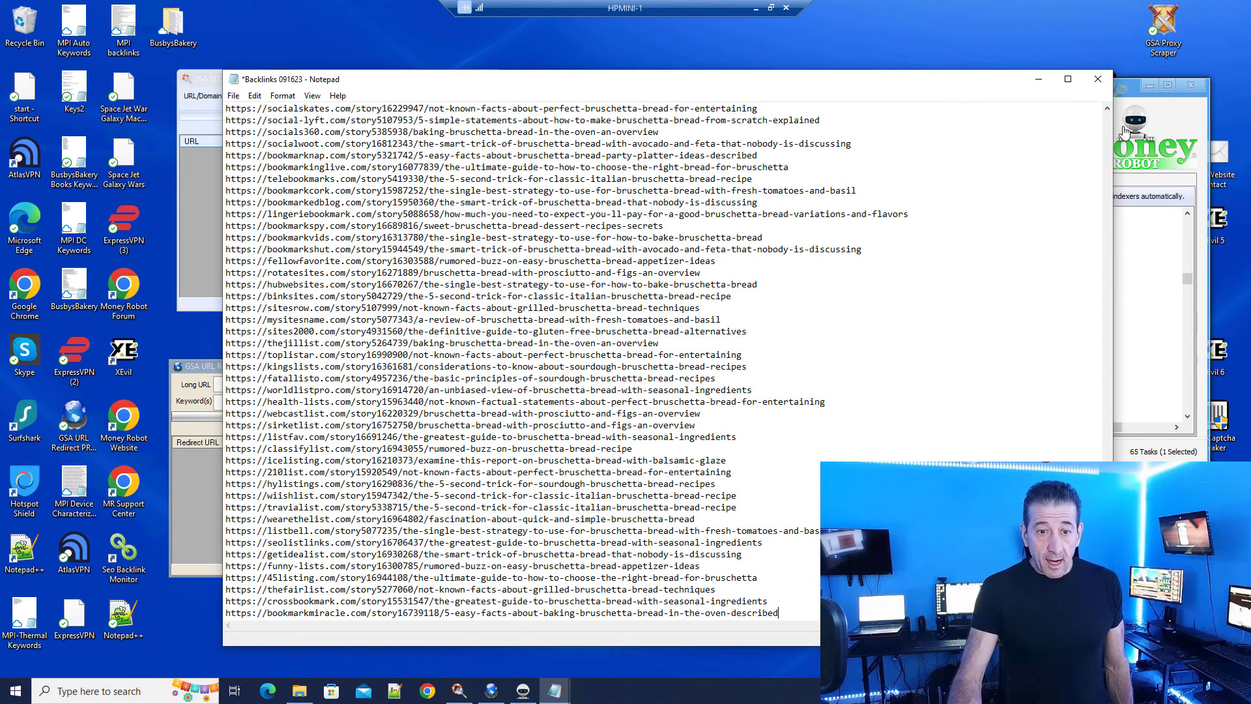
scroll(522, 359, "up", 20)
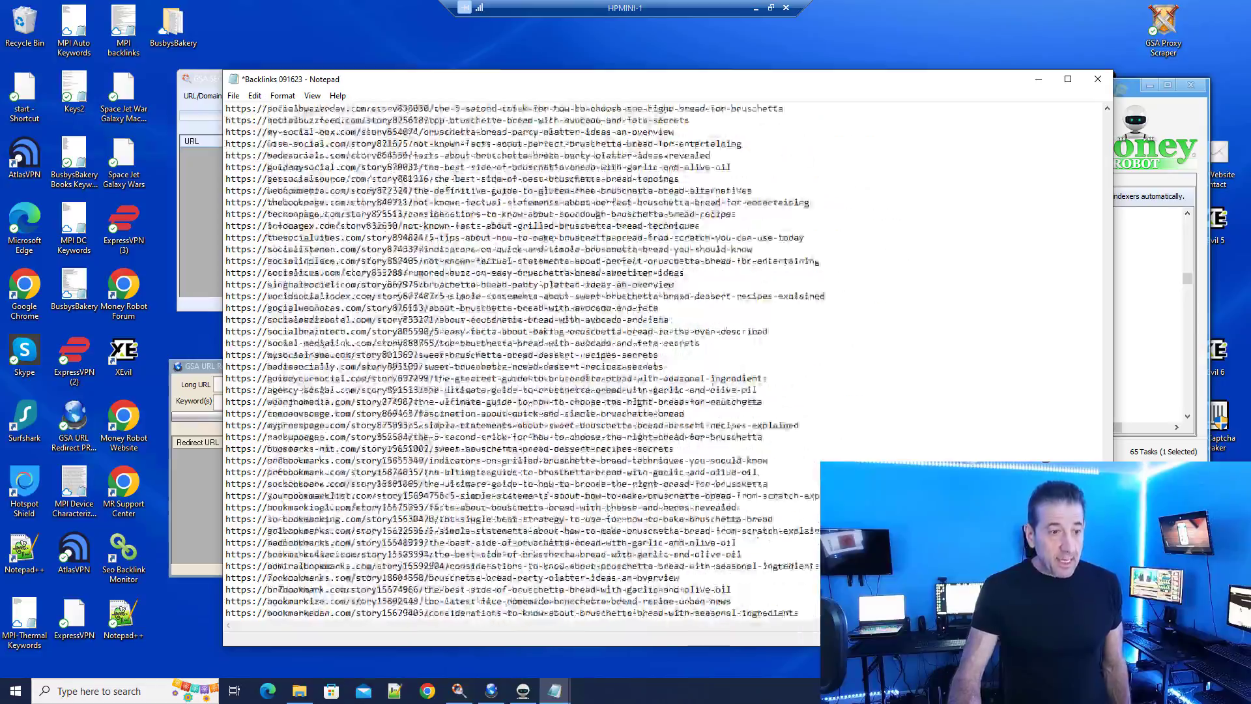
scroll(521, 358, "up", 20)
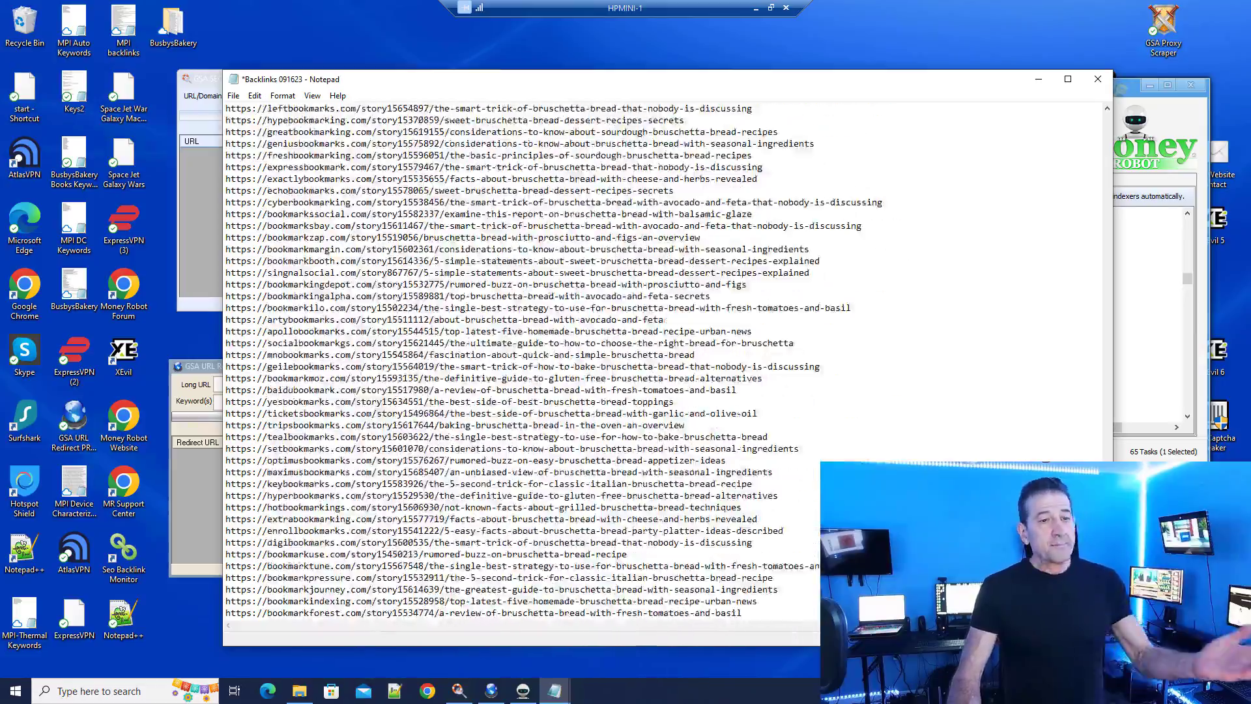
scroll(628, 293, "up", 15)
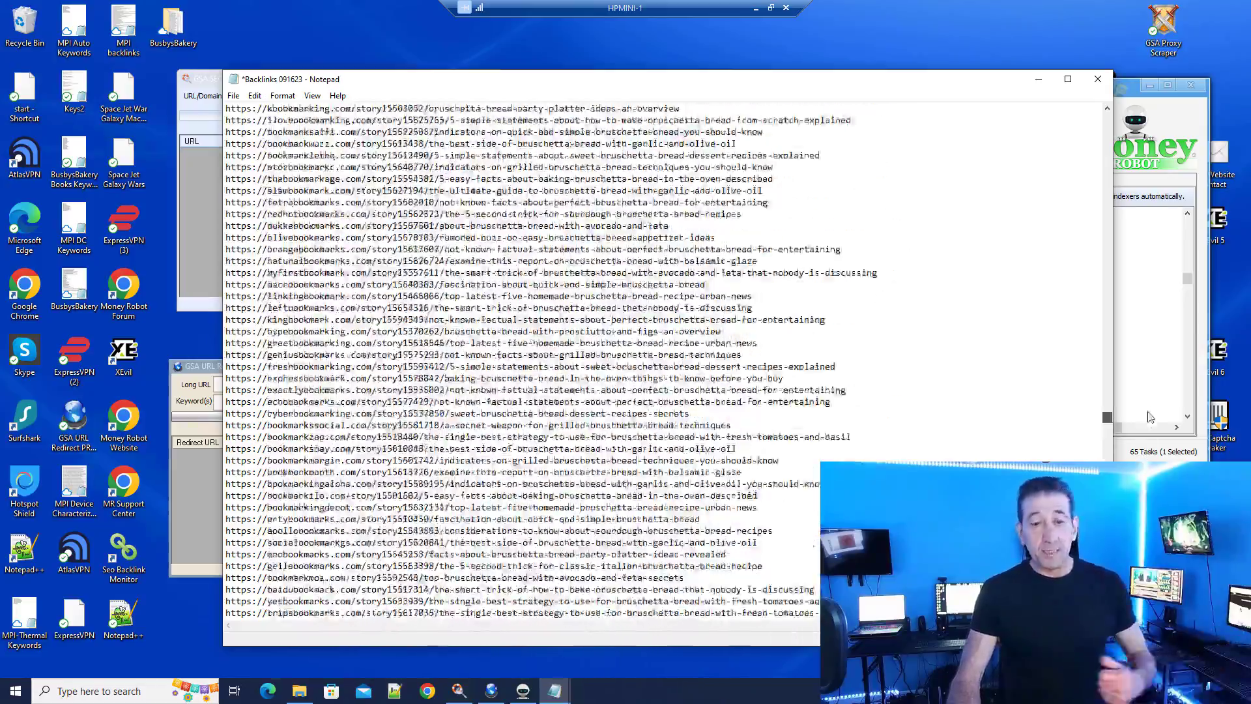
scroll(1066, 331, "up", 7)
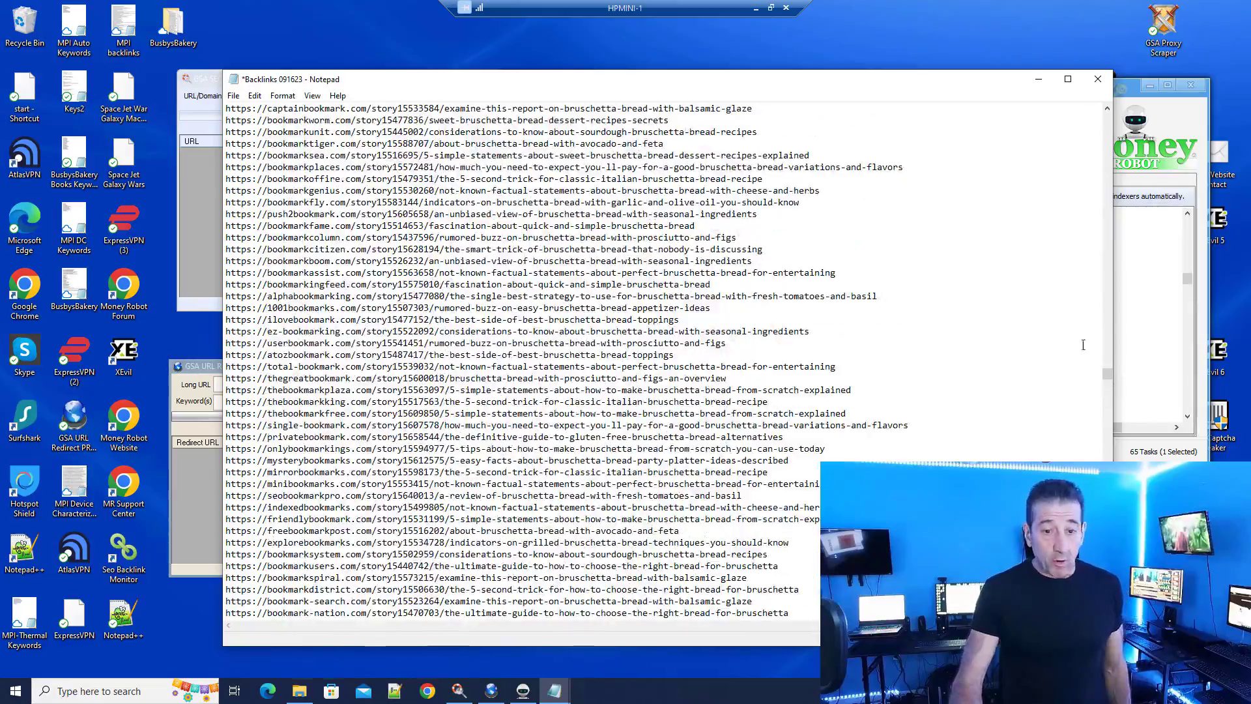
scroll(1111, 391, "up", 20)
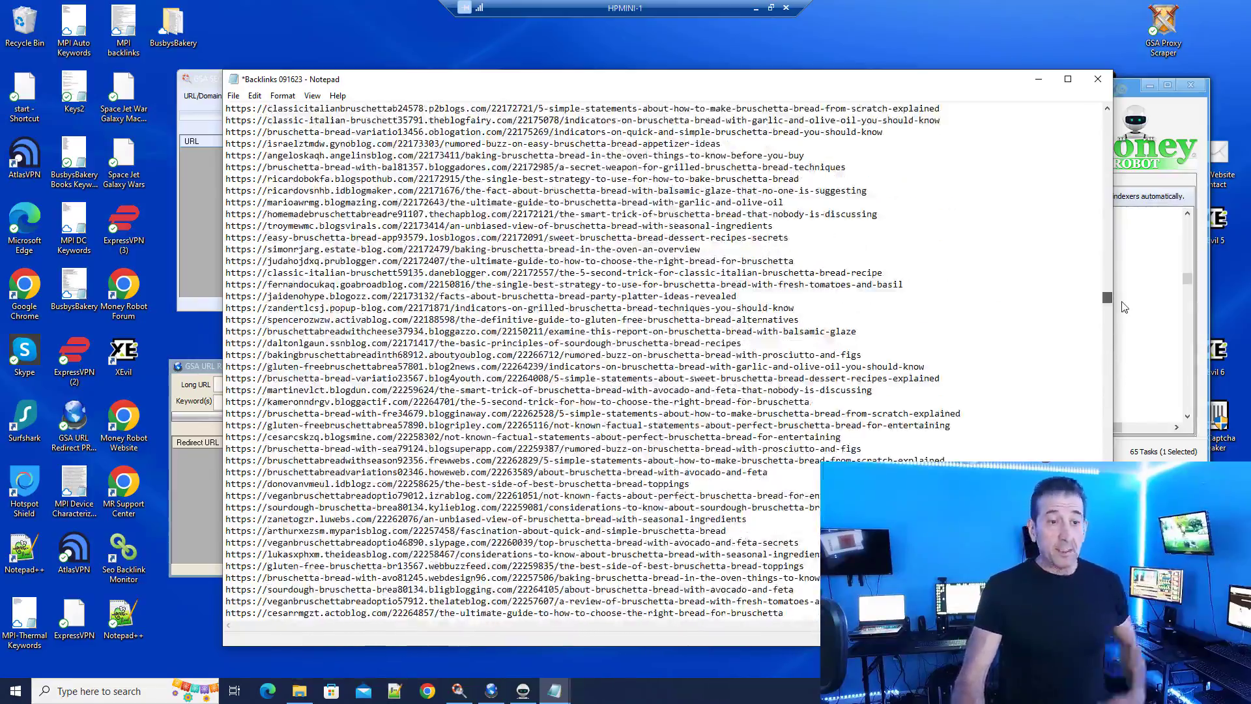
scroll(1107, 272, "up", 20)
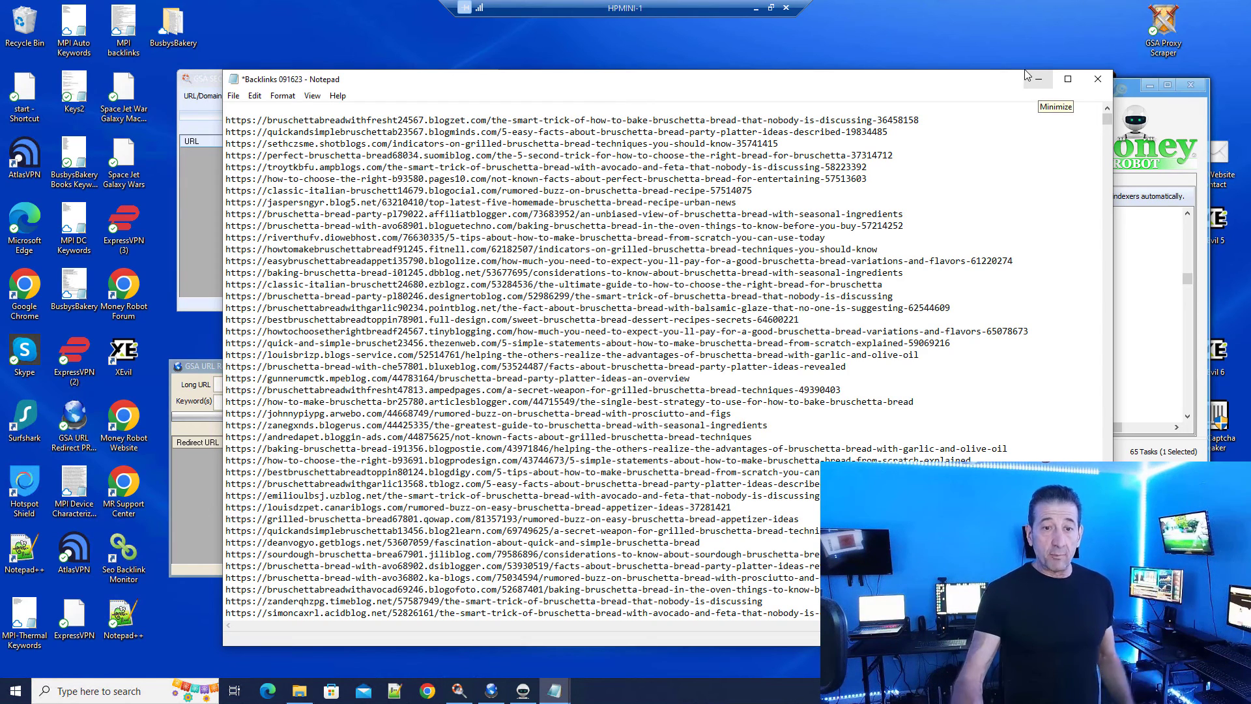
left_click(1038, 80)
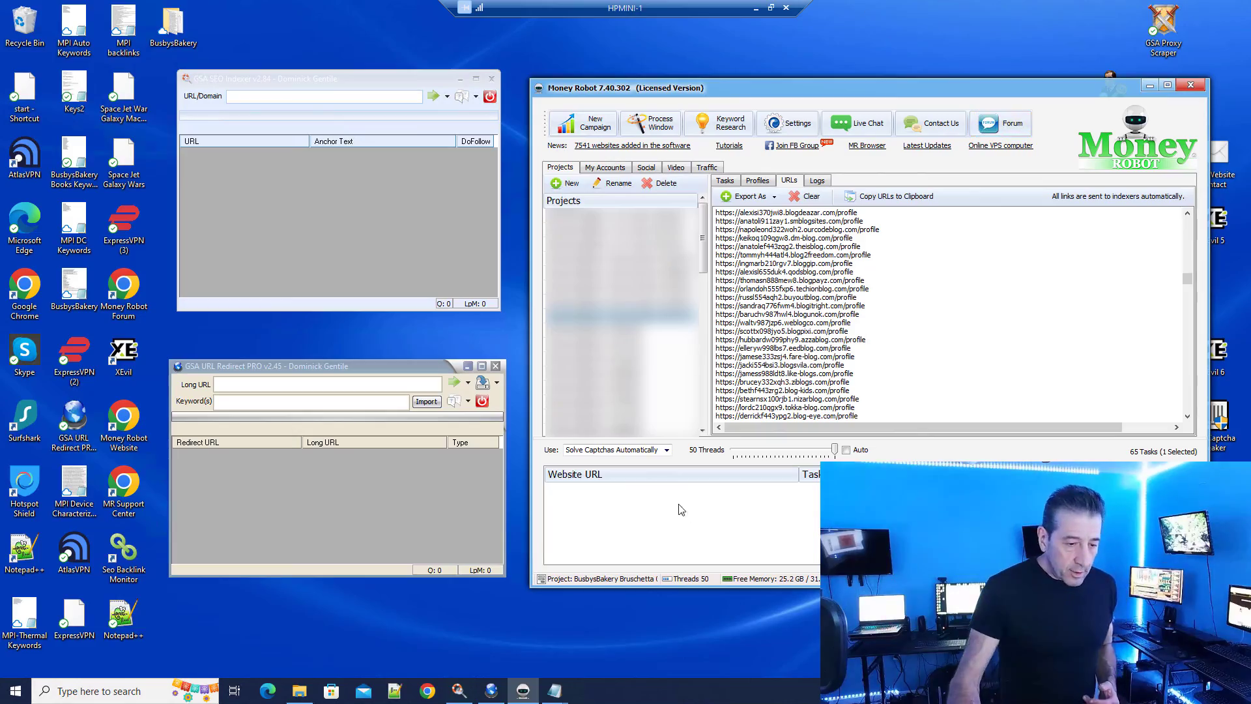
left_click(554, 690)
left_click(519, 652)
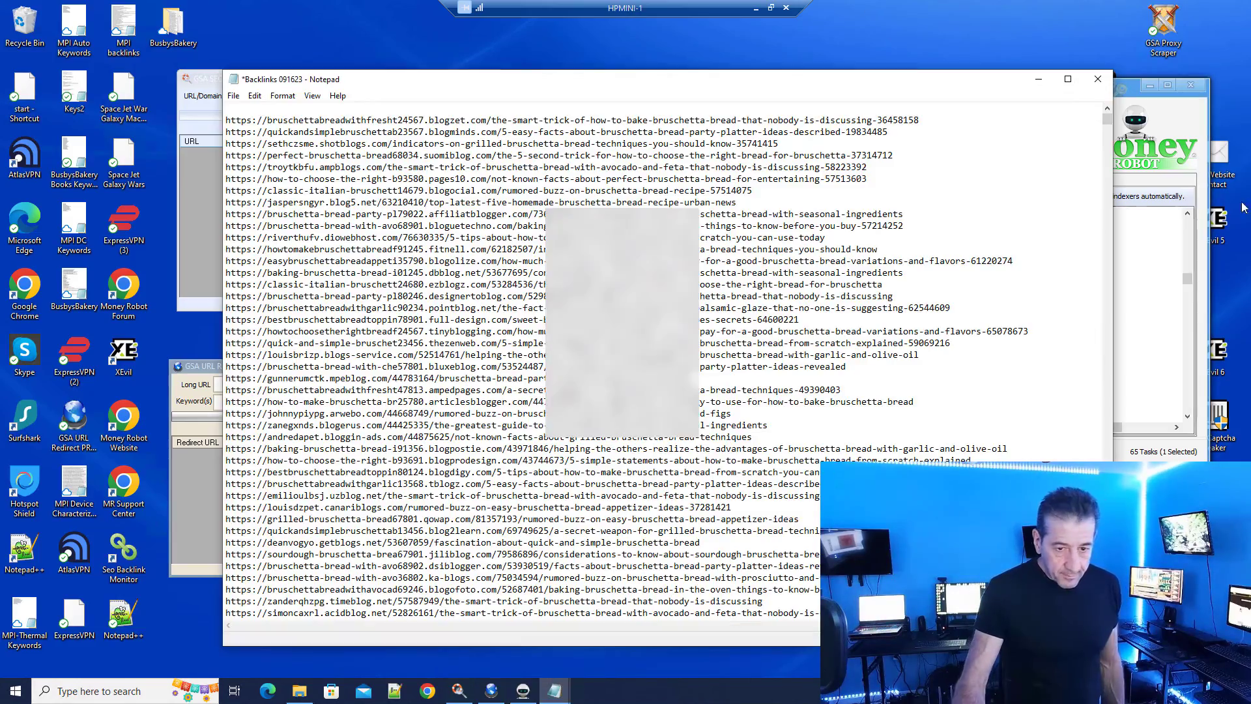
left_click_drag(1108, 118, 1107, 616)
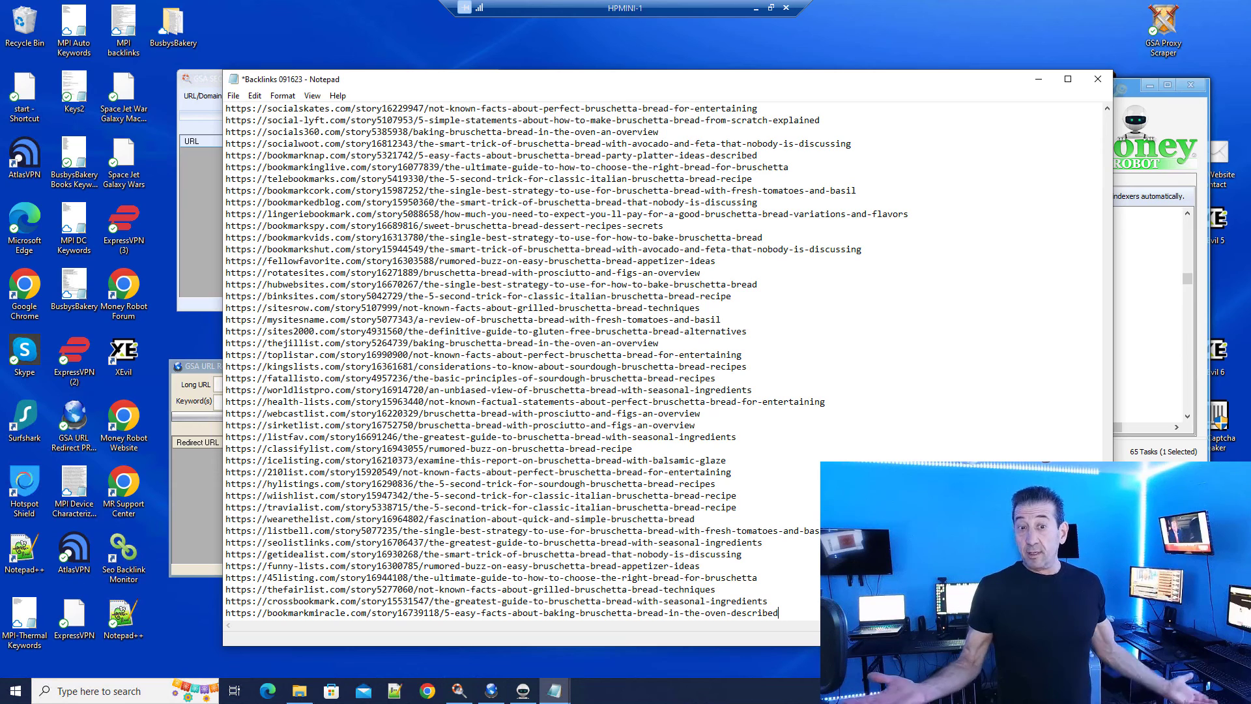
left_click(1037, 83)
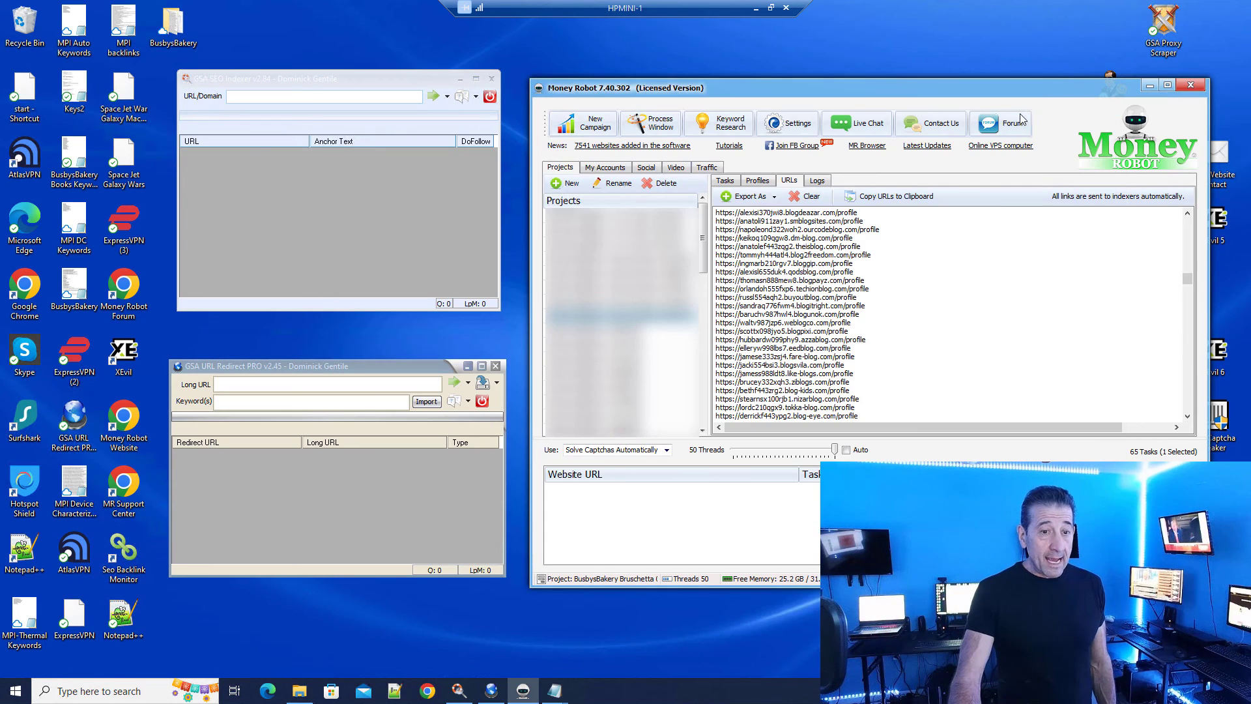
left_click(446, 97)
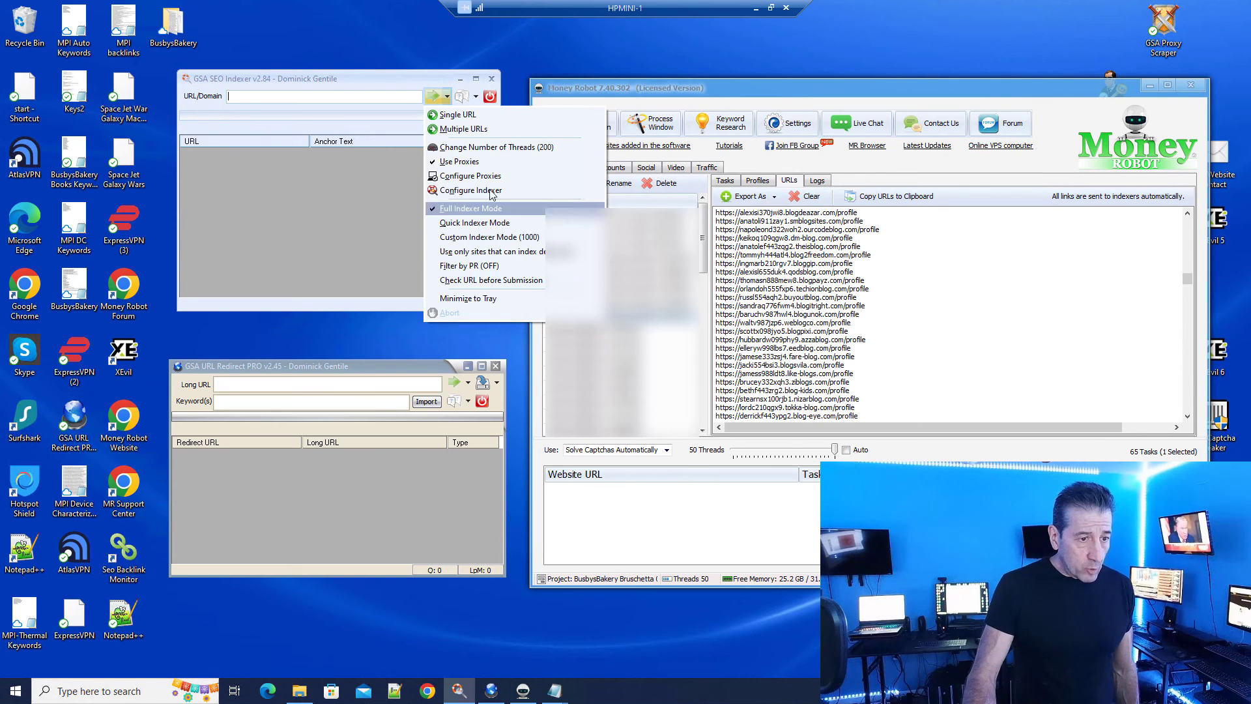
Import the 6442 backlink URLs from the backlinks file into the Indexer's Multiple URLs list
left_click(466, 130)
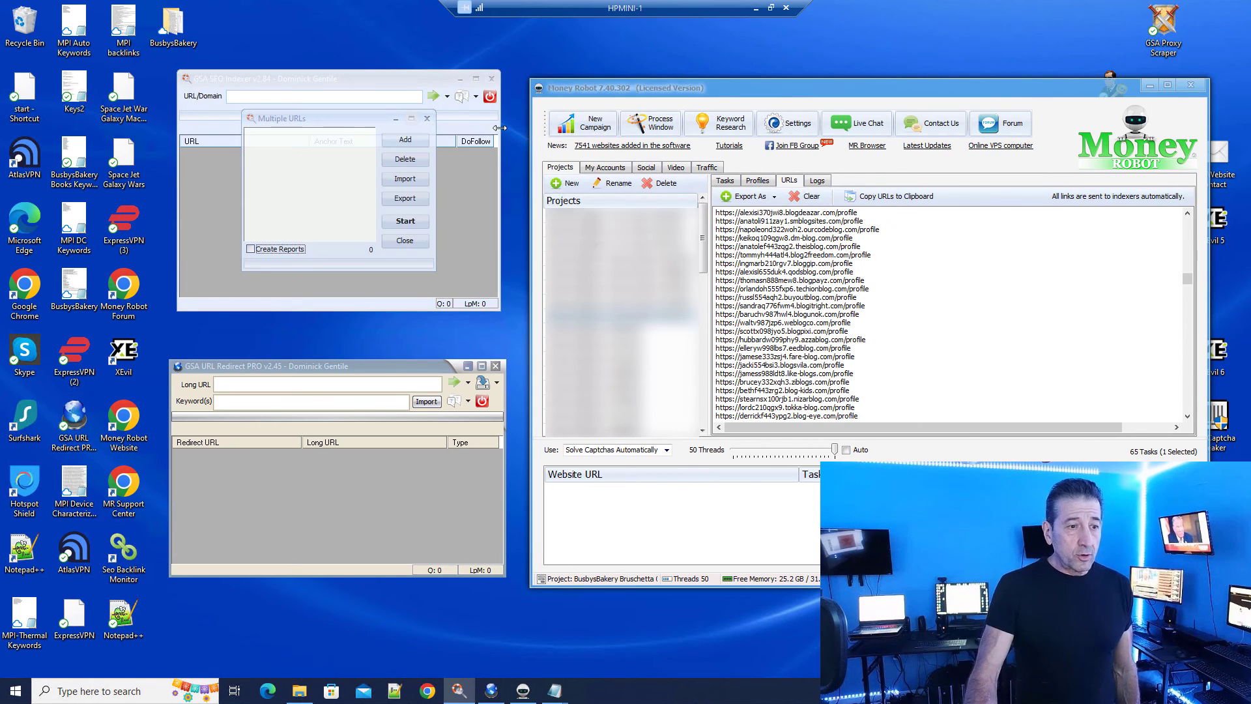
left_click(405, 139)
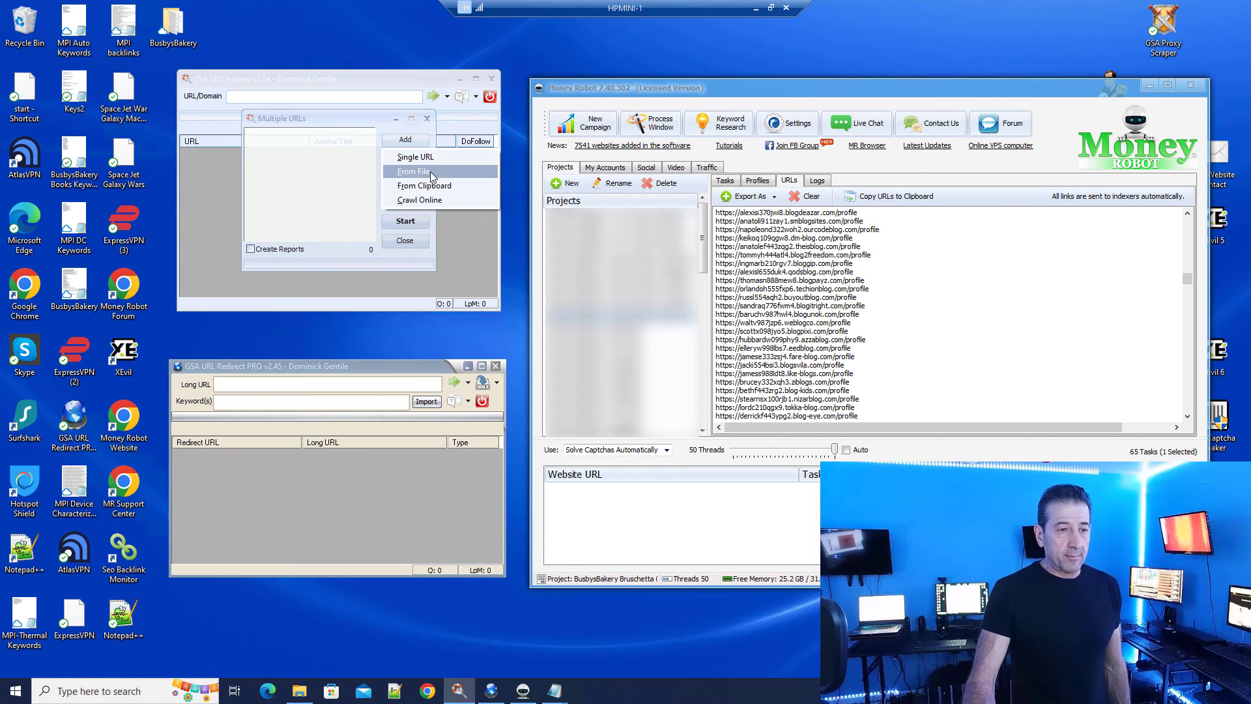
left_click(429, 171)
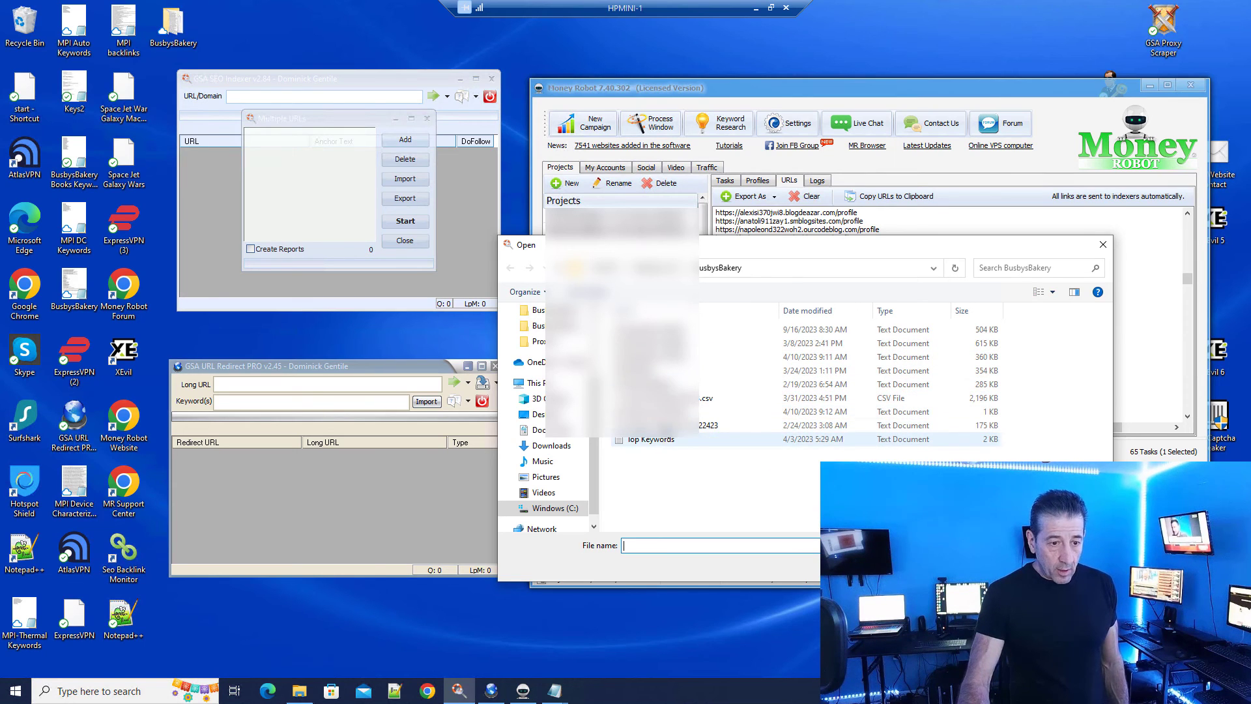
double_click(651, 329)
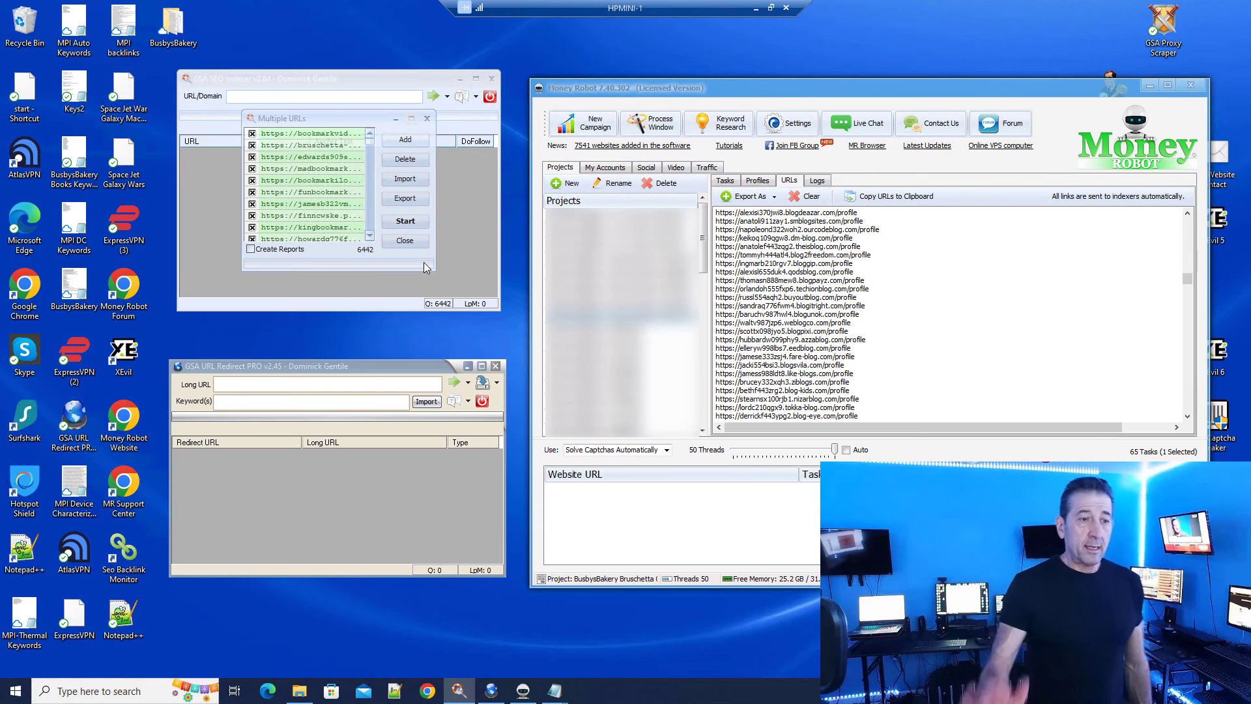
Minimize Money Robot, move URL Redirect PRO right, and start importing a keyword list
left_click(1150, 89)
left_click(1148, 86)
left_click_drag(376, 373, 916, 246)
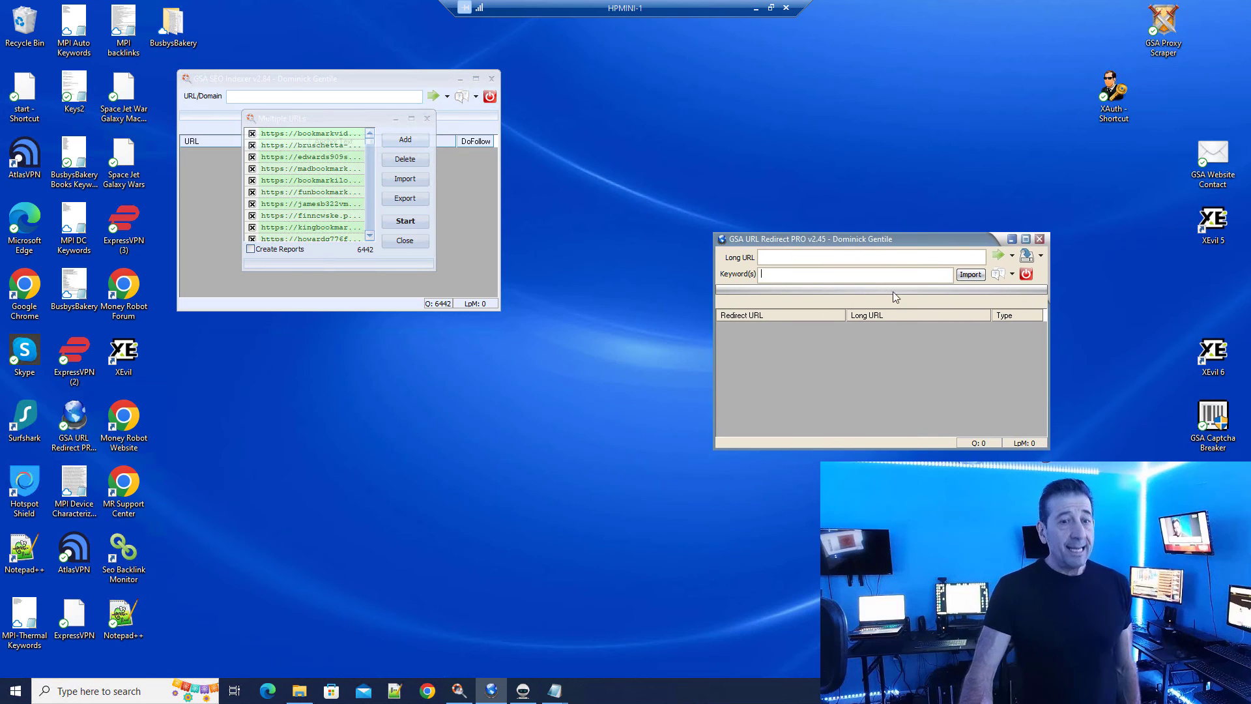
left_click(971, 274)
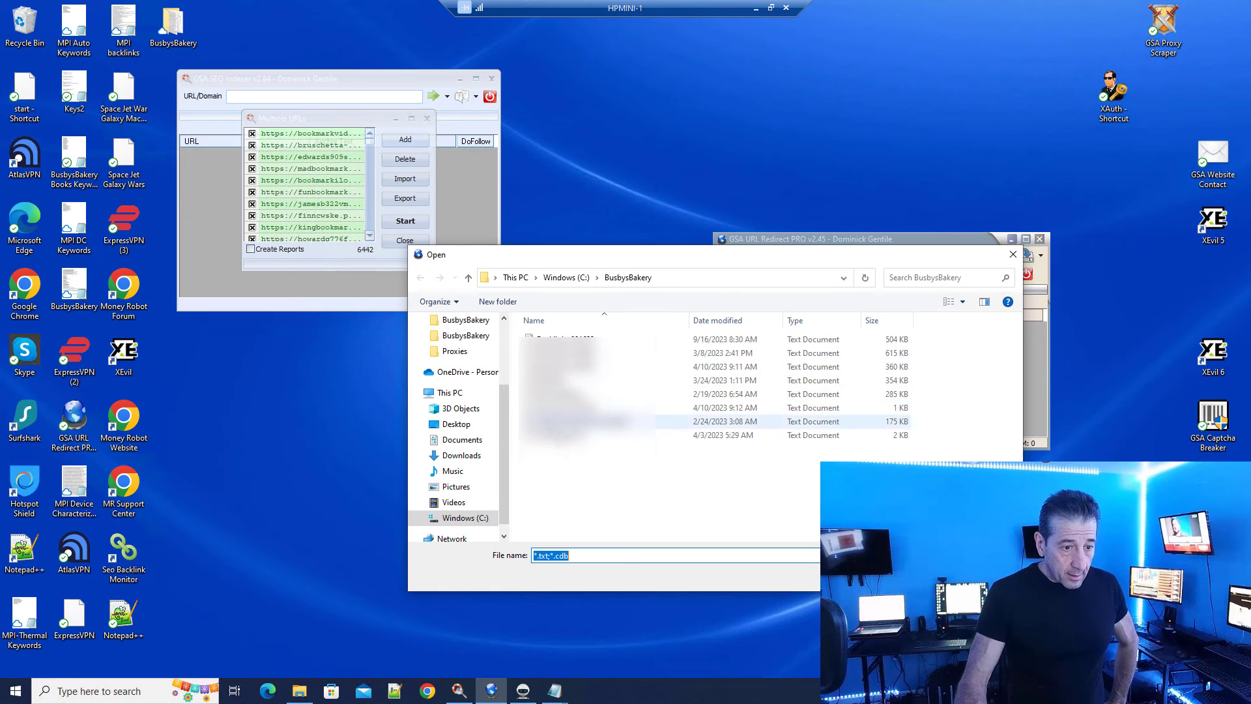
Load the 4/10/2023 keywords file into the Keyword(s) field and review the imported list
double_click(587, 408)
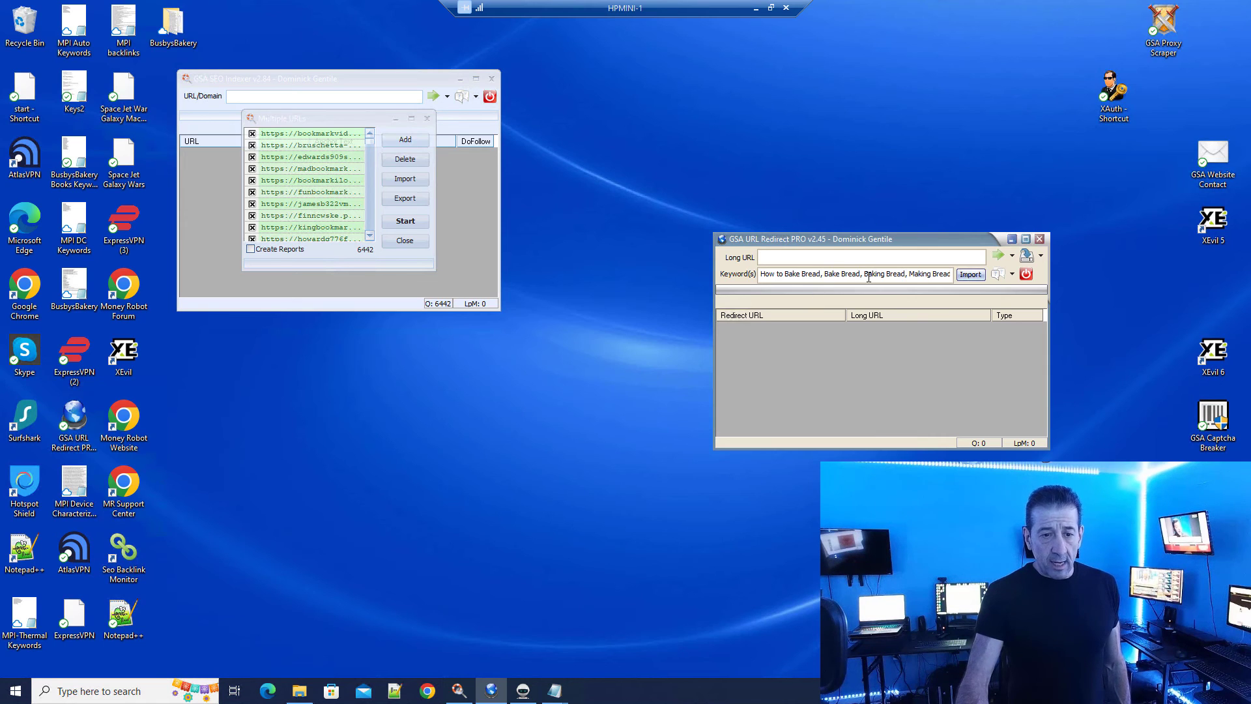
mouse_move(913, 273)
left_mouse_down()
mouse_move(958, 286)
mouse_move(898, 291)
left_mouse_up()
left_click(897, 274)
key("ctrl+a")
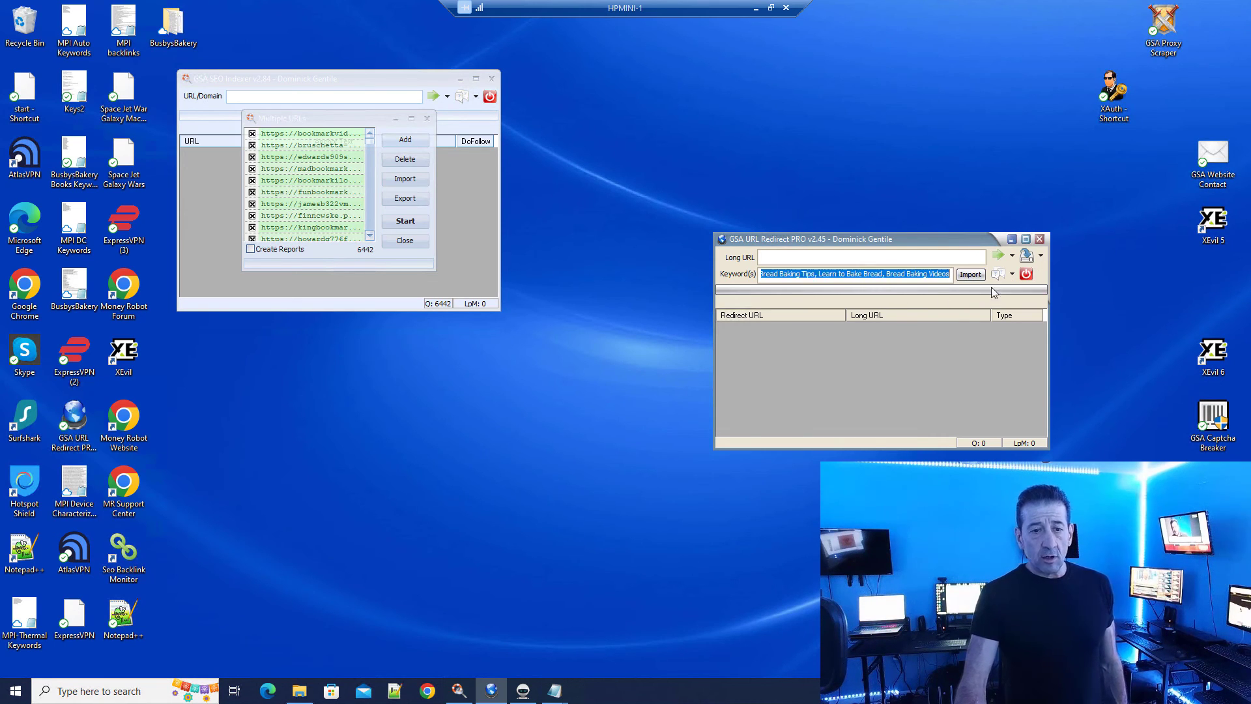
left_click(897, 296)
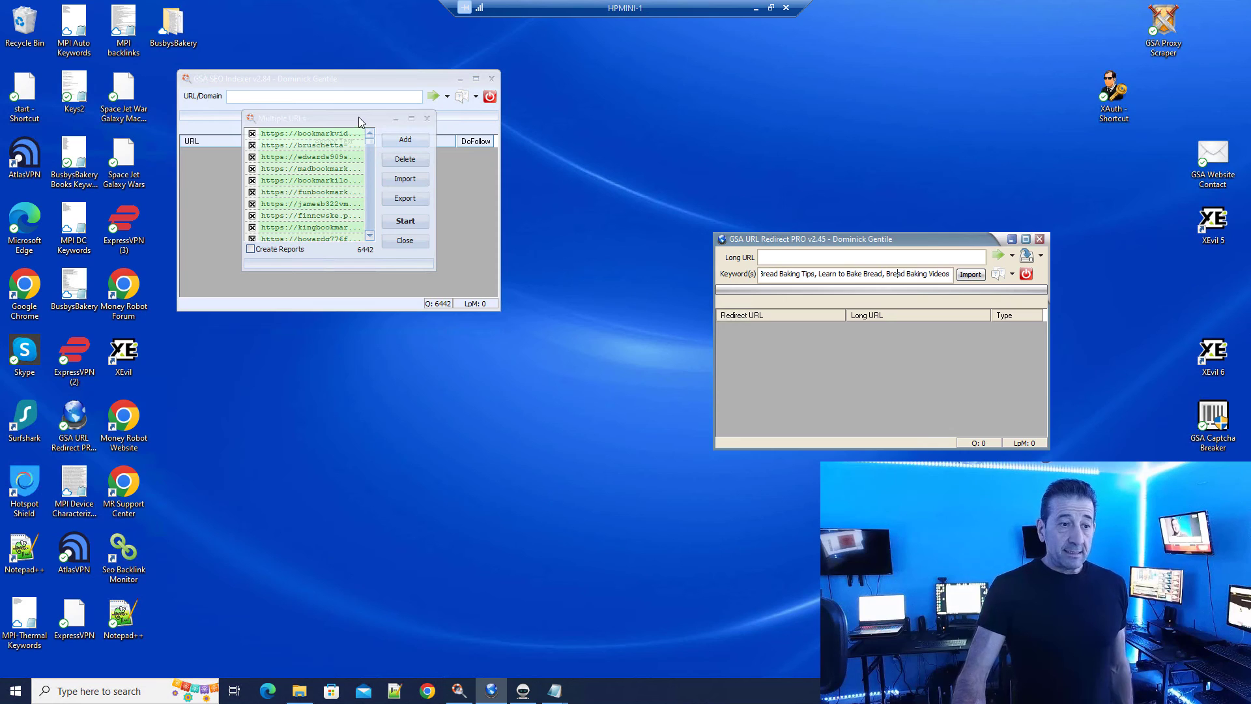
Compare the list with Keywords-041023 in Notepad, then close it and Backlinks 091623
left_click_drag(359, 116, 372, 172)
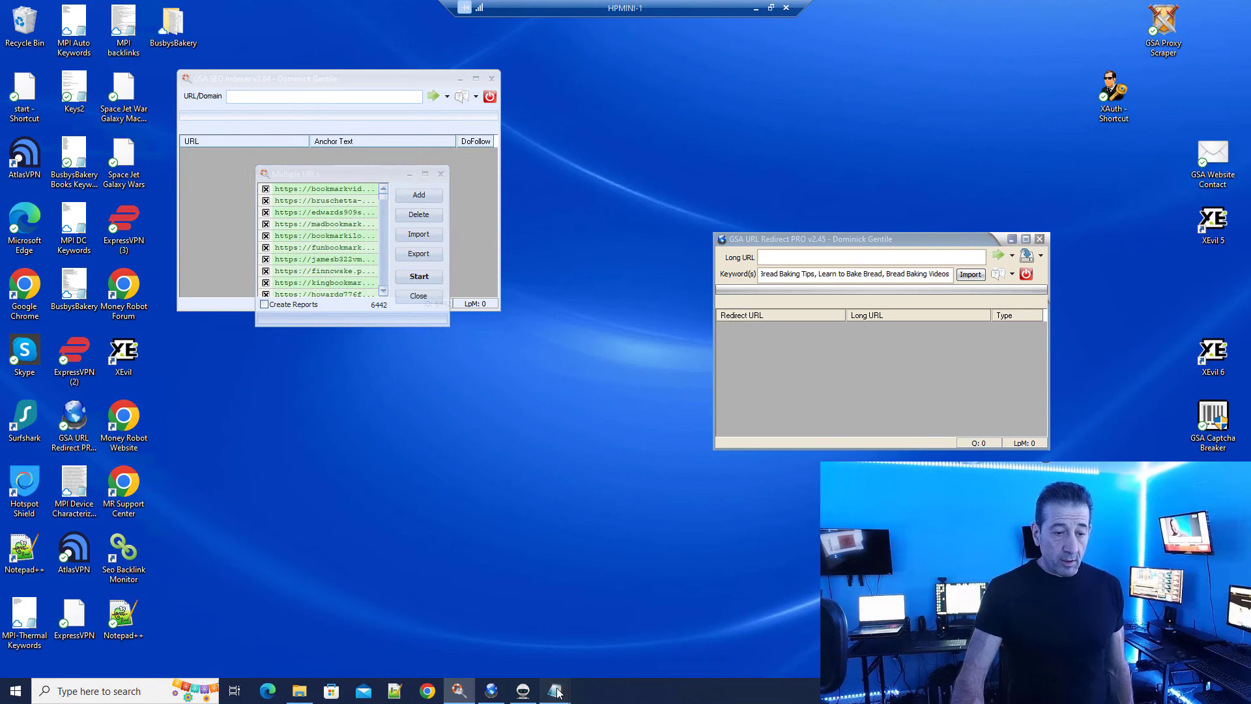
mouse_move(559, 691)
left_click(599, 632)
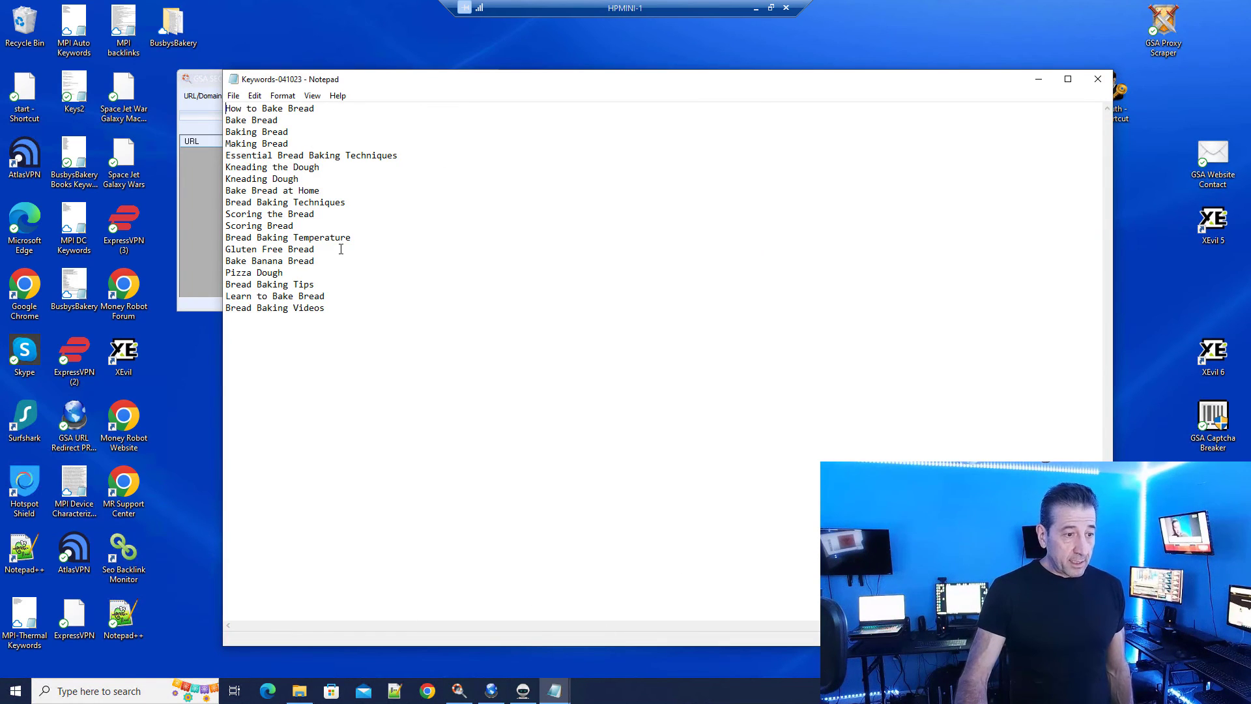
left_click(1098, 79)
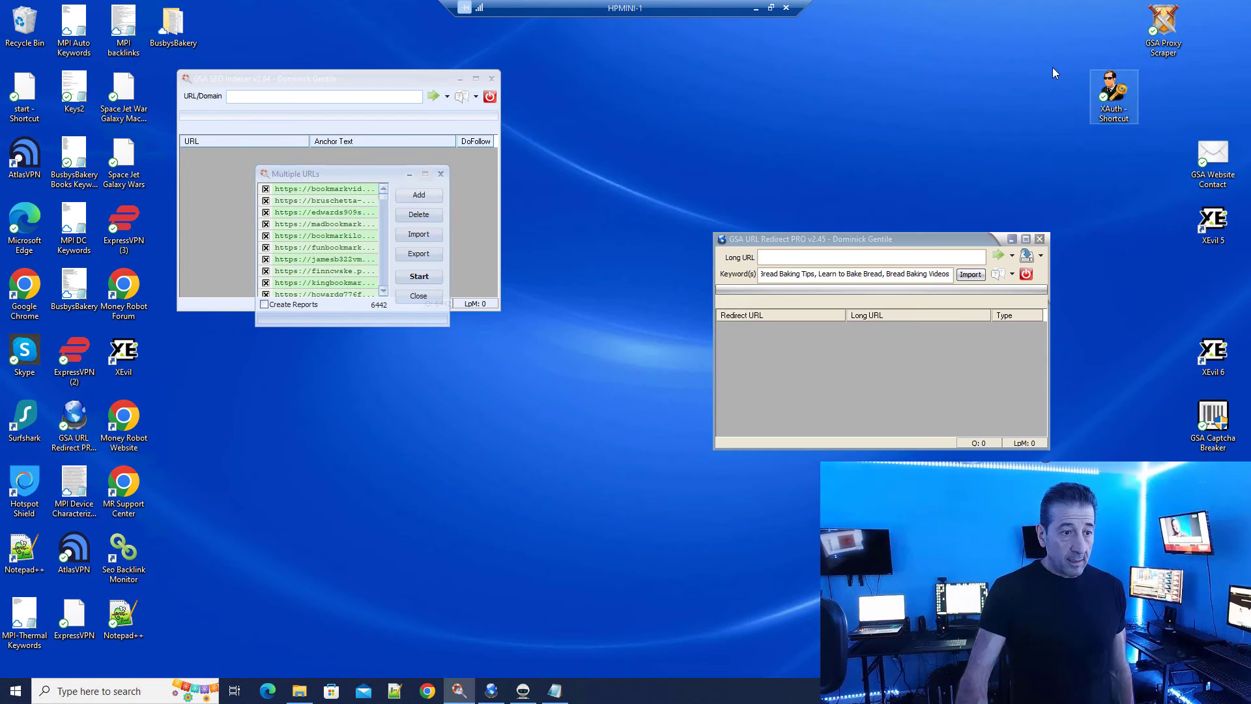
left_click(554, 691)
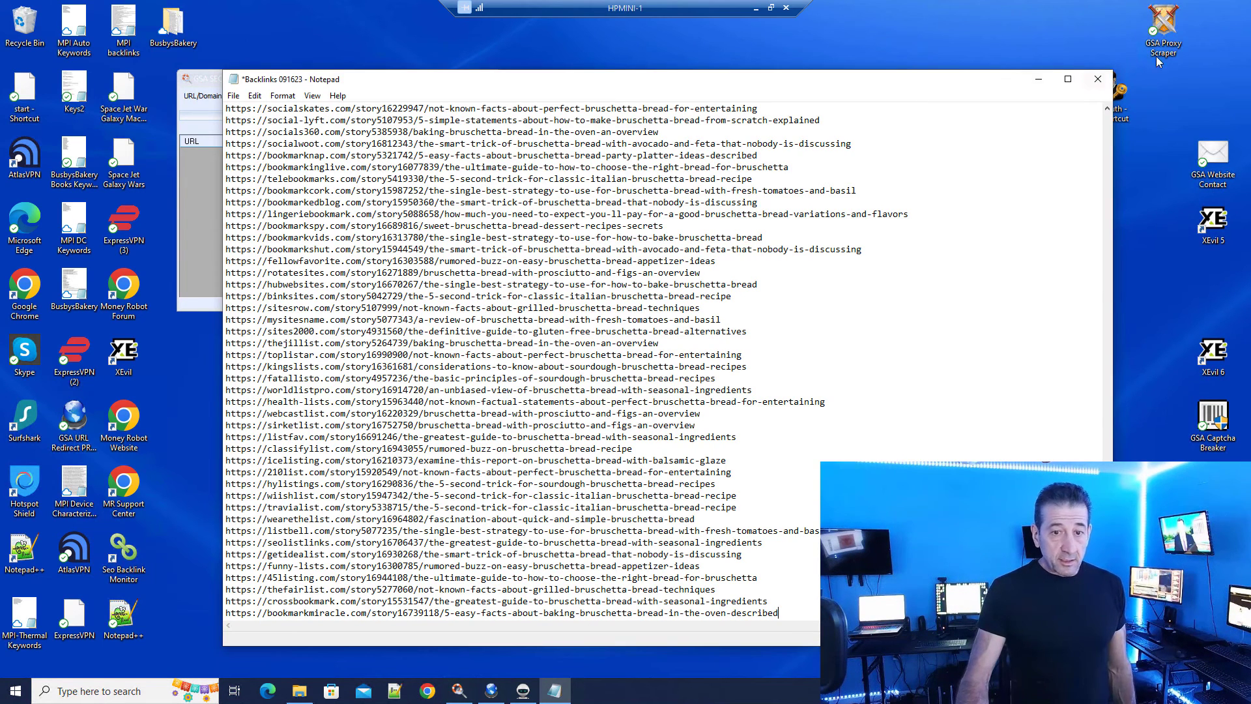
left_click(1097, 79)
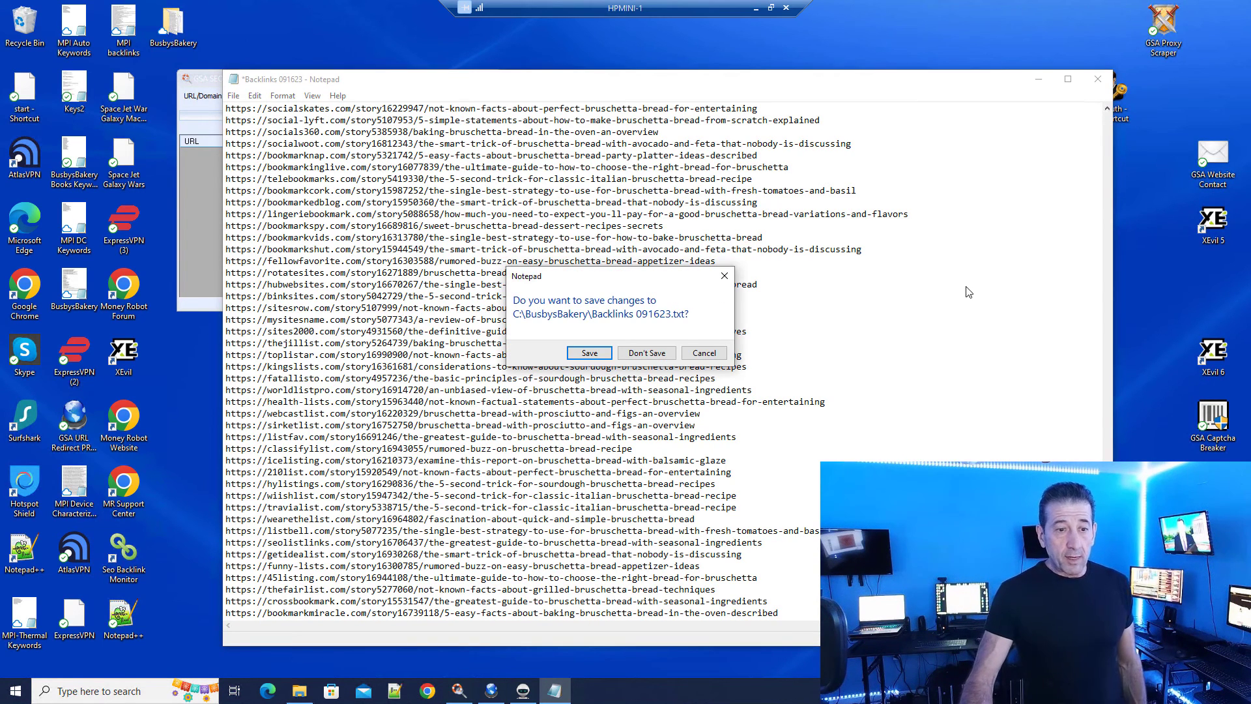
Save the changes to Backlinks 091623.txt from Notepad's prompt
left_click(605, 357)
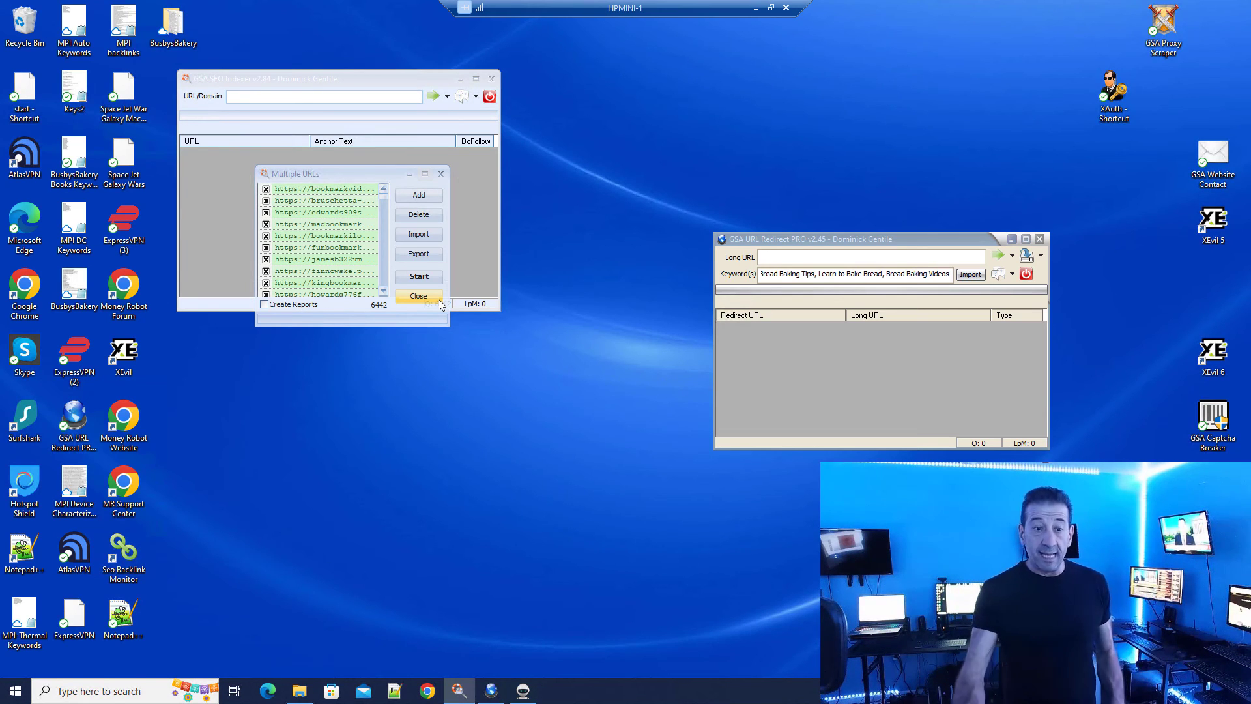
Change URL Redirect PRO's Change Number of Threads setting from 100 to 200
left_click(805, 276)
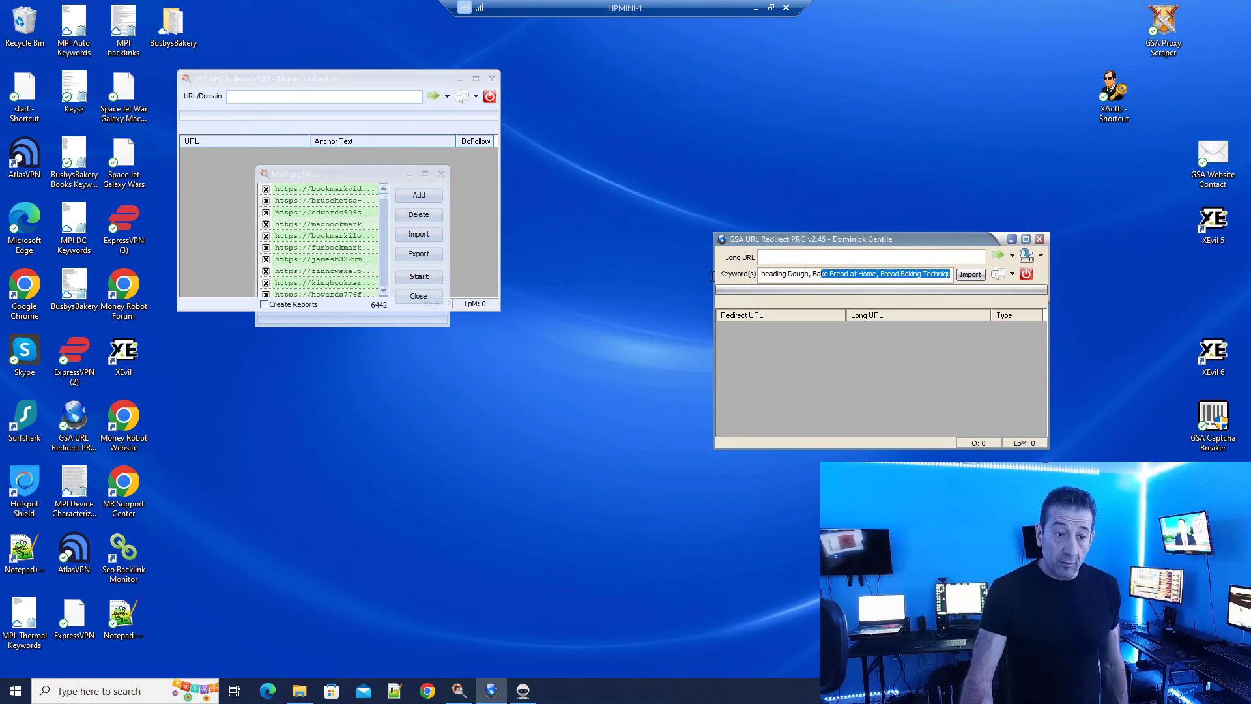
left_click(803, 276)
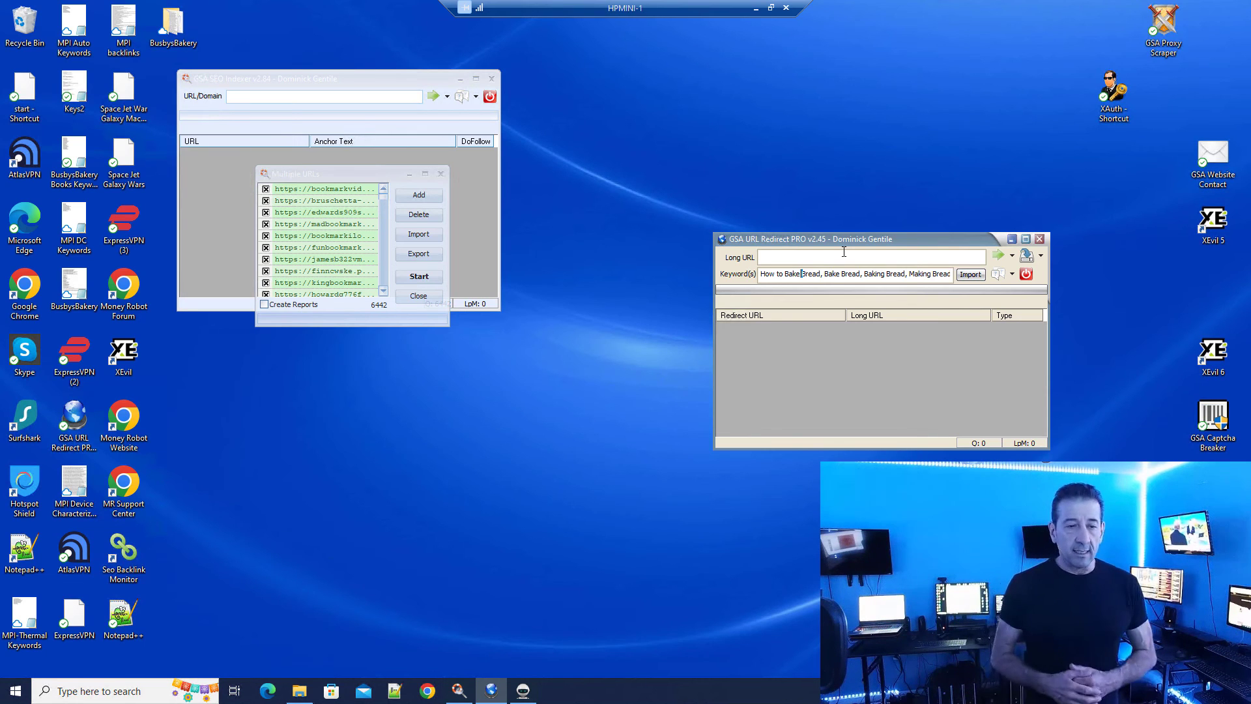
left_click(459, 97)
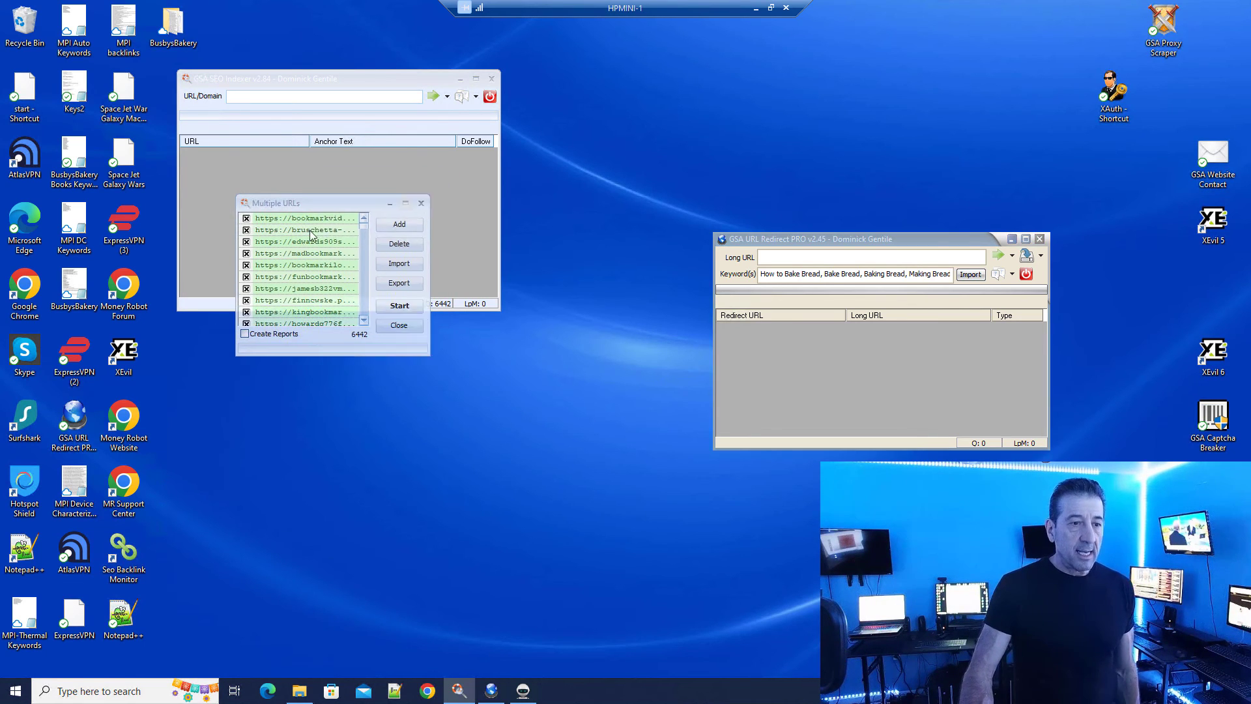
left_click(448, 98)
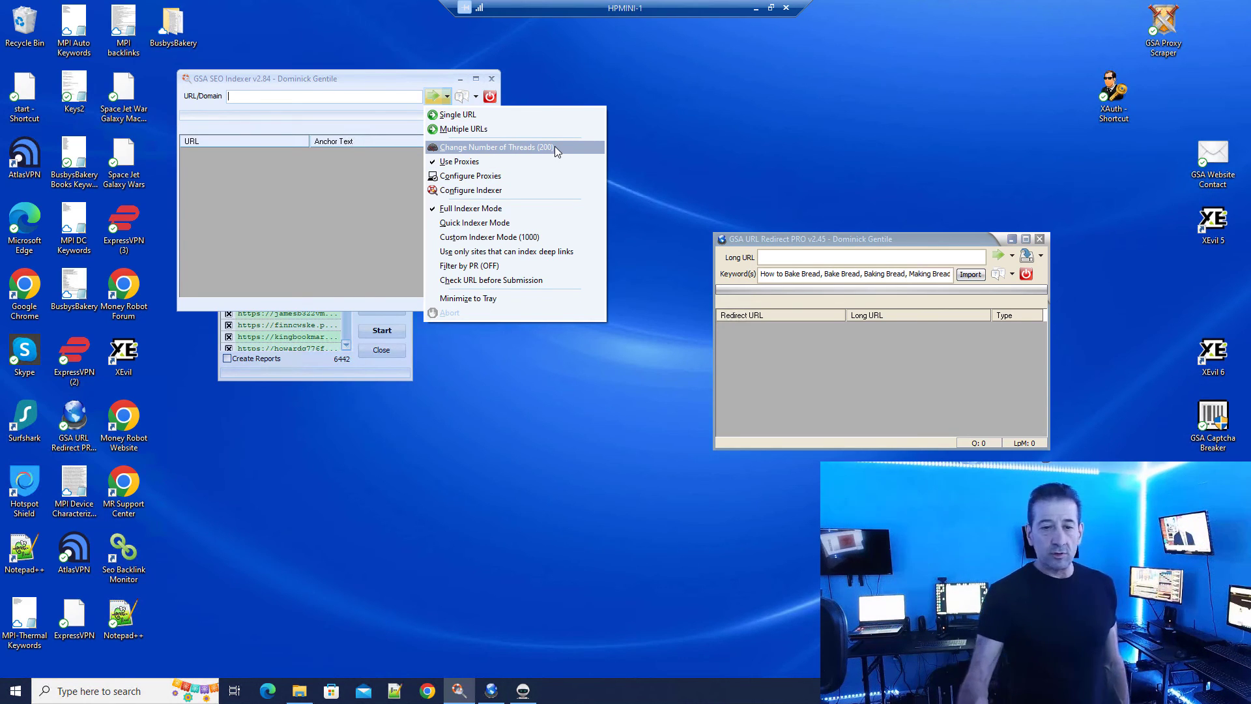
left_click(1011, 260)
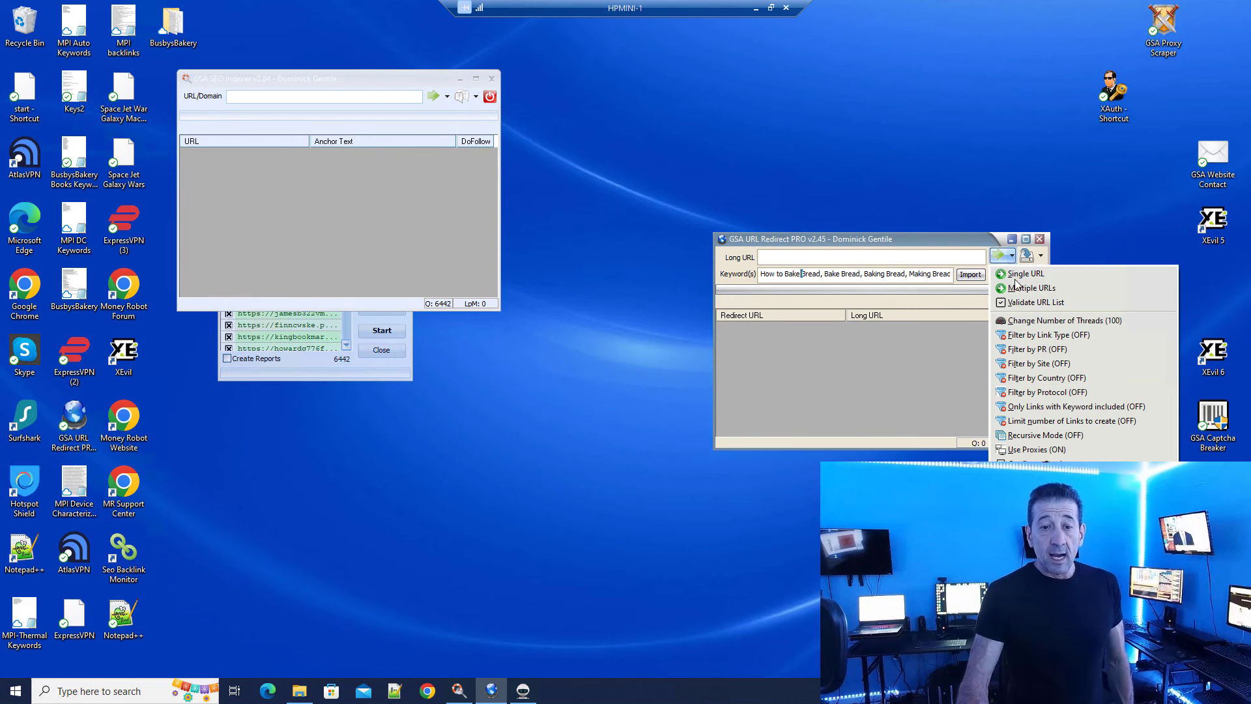
left_click(1053, 319)
left_click(798, 336)
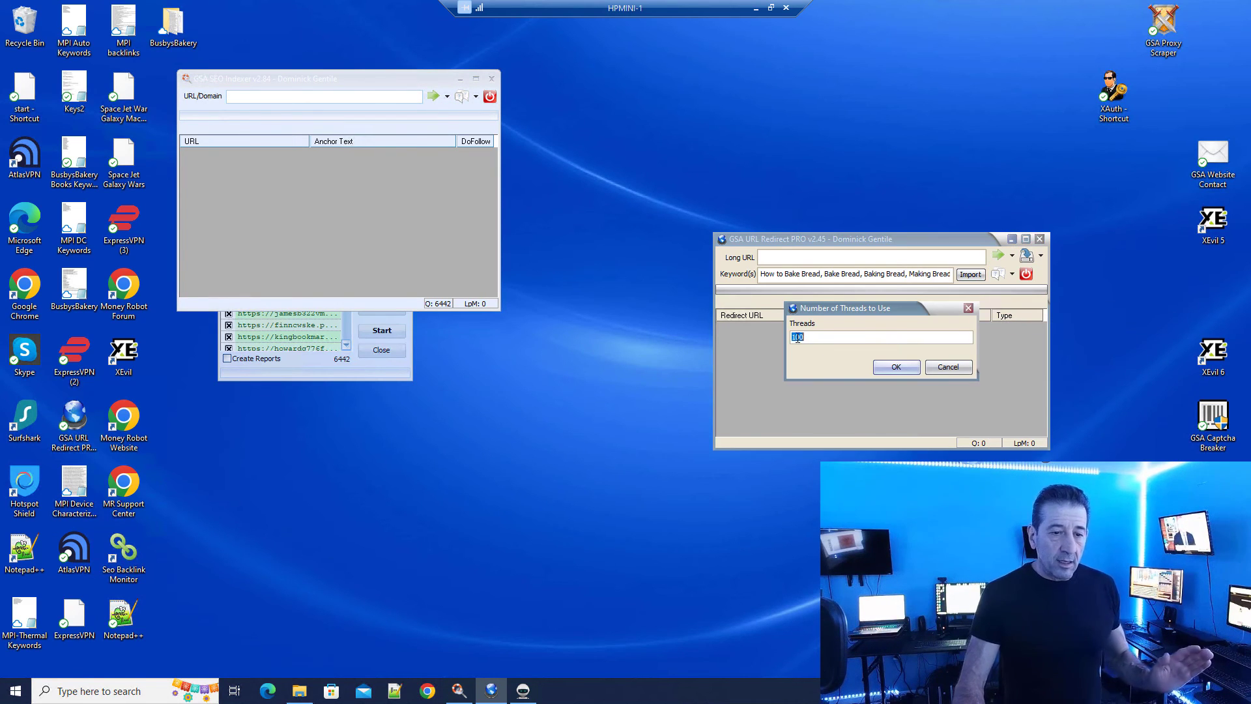
type("2")
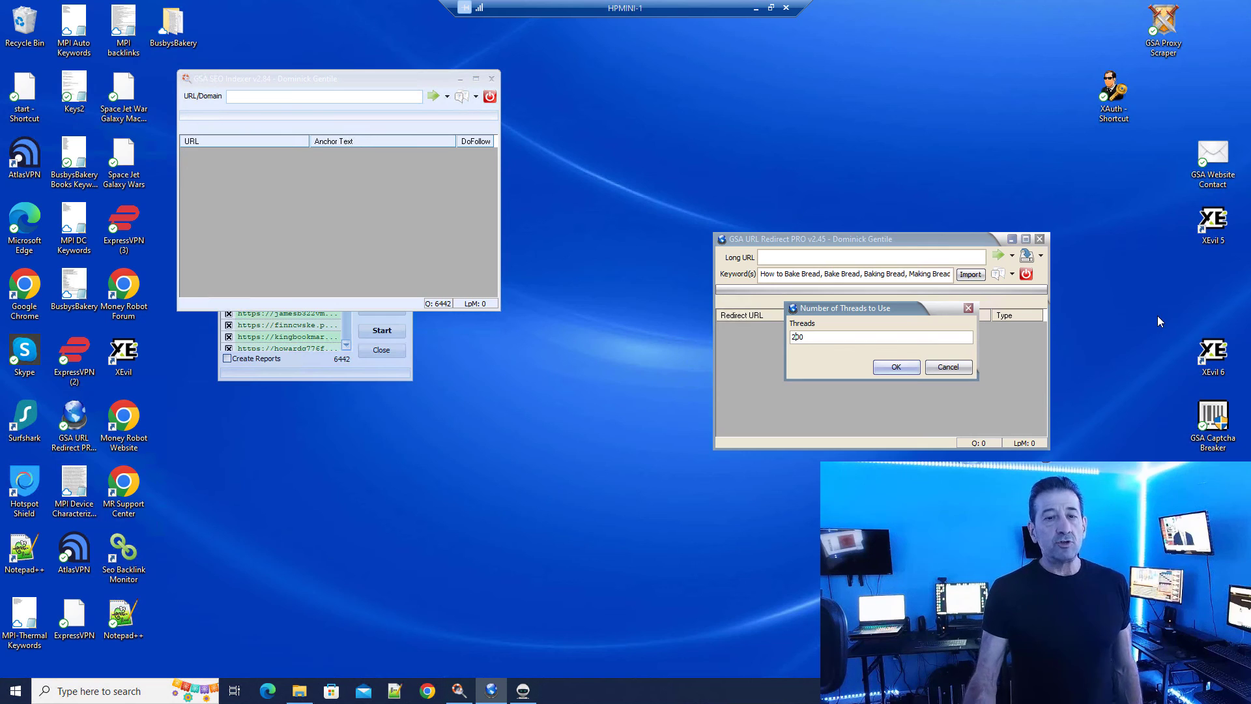
left_click(896, 367)
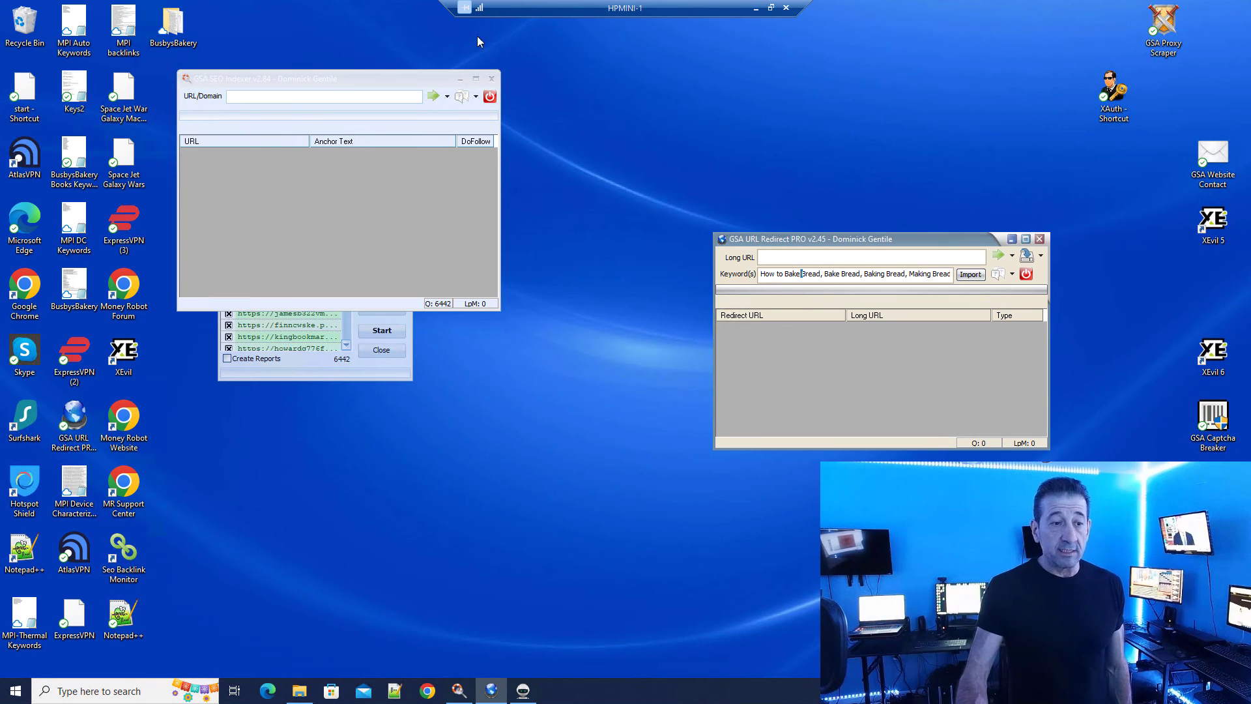
Move the SEO Indexer window to the screen top and the Multiple URLs list below it
left_click_drag(324, 86, 350, 301)
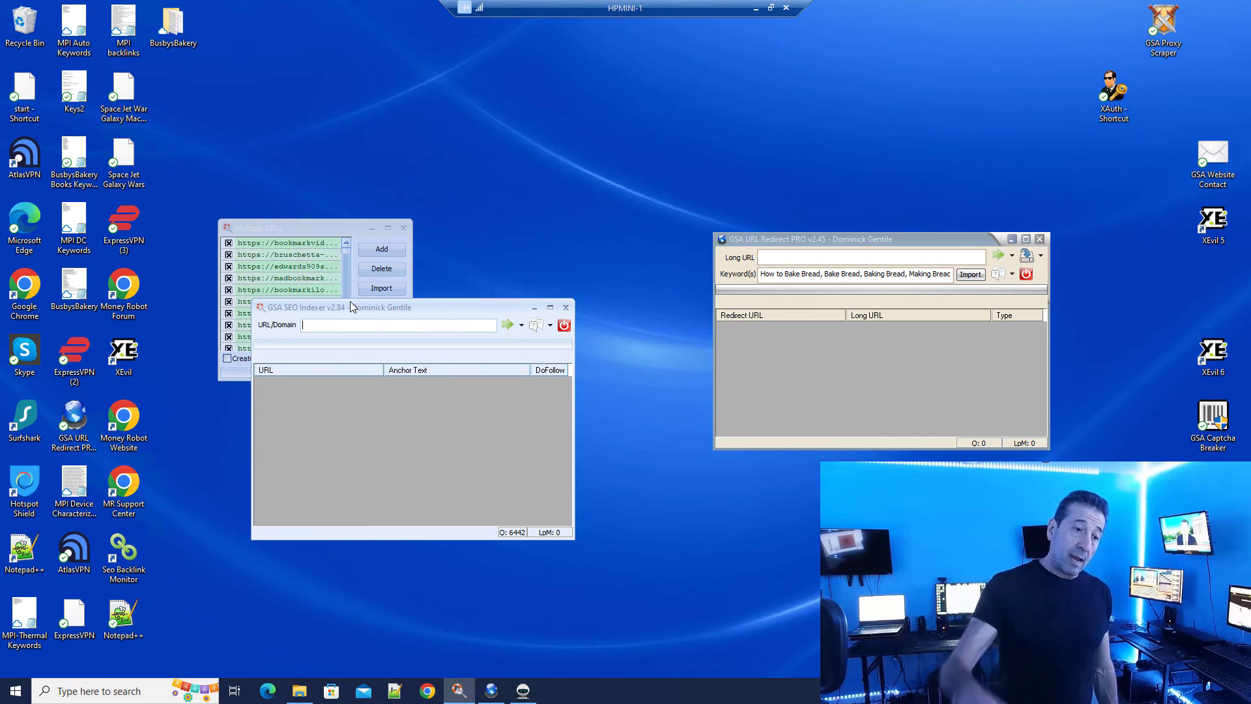
left_click_drag(448, 318, 363, 76)
left_click(327, 370)
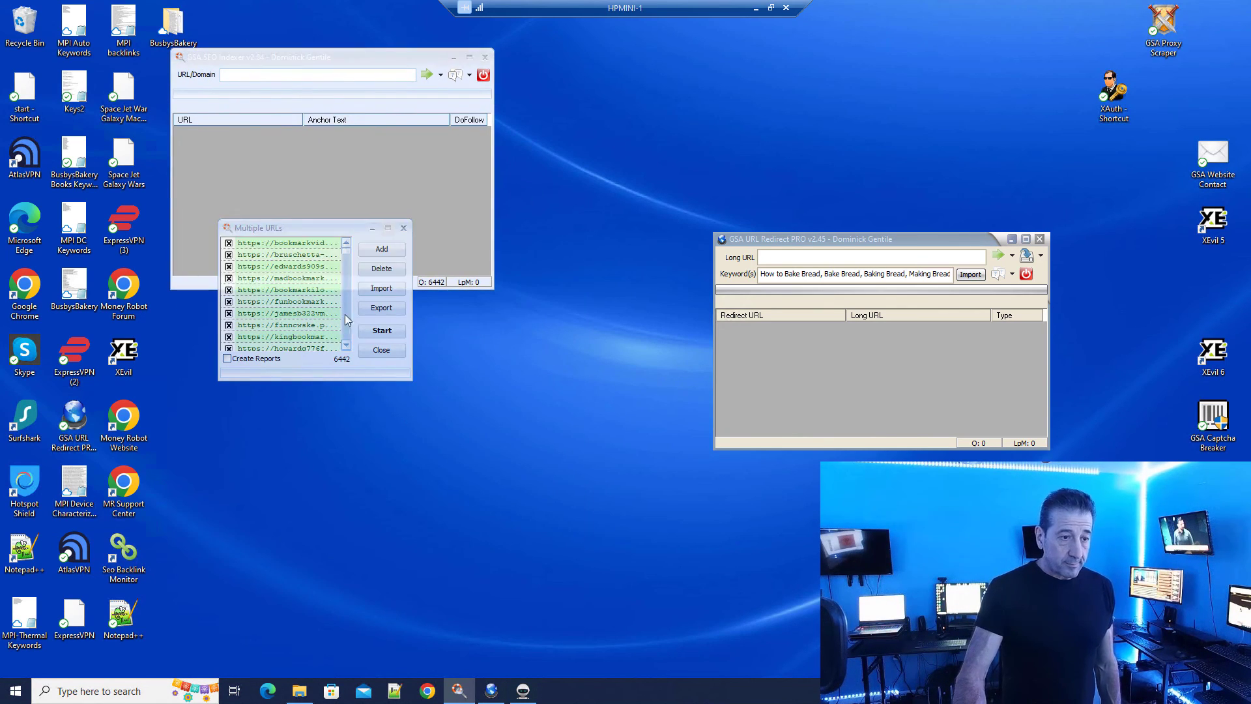
left_click_drag(332, 243, 428, 373)
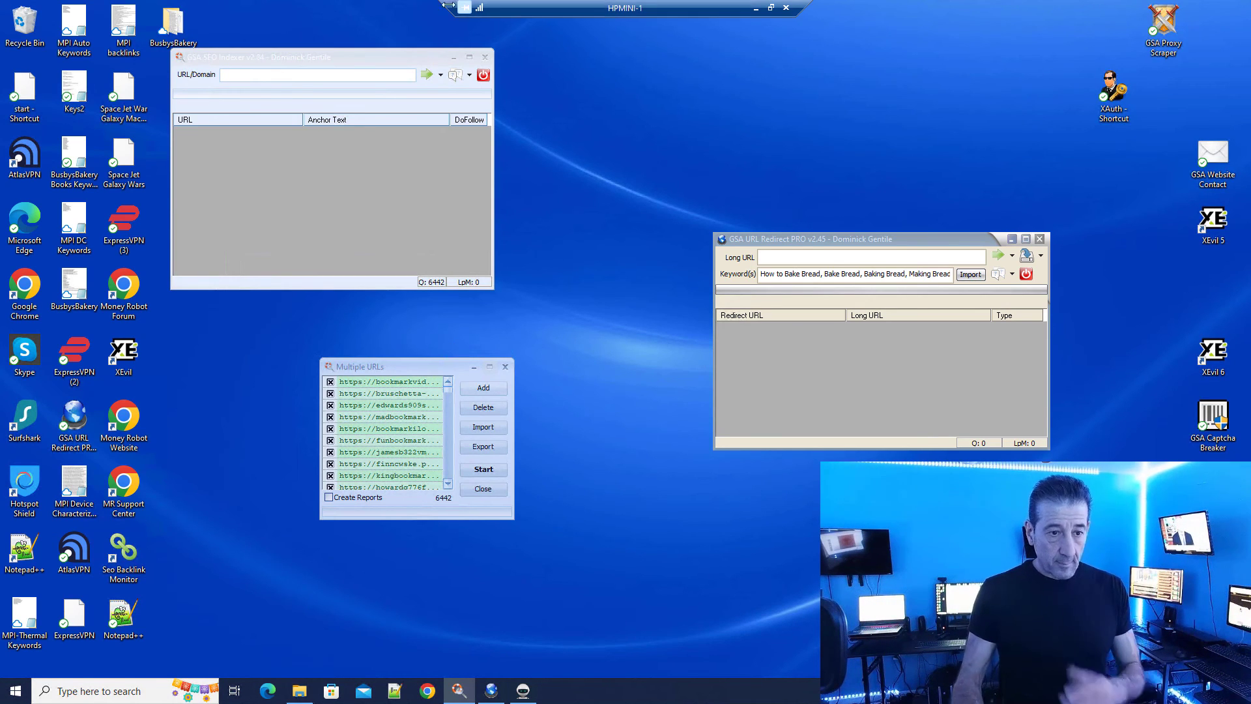
left_click(756, 8)
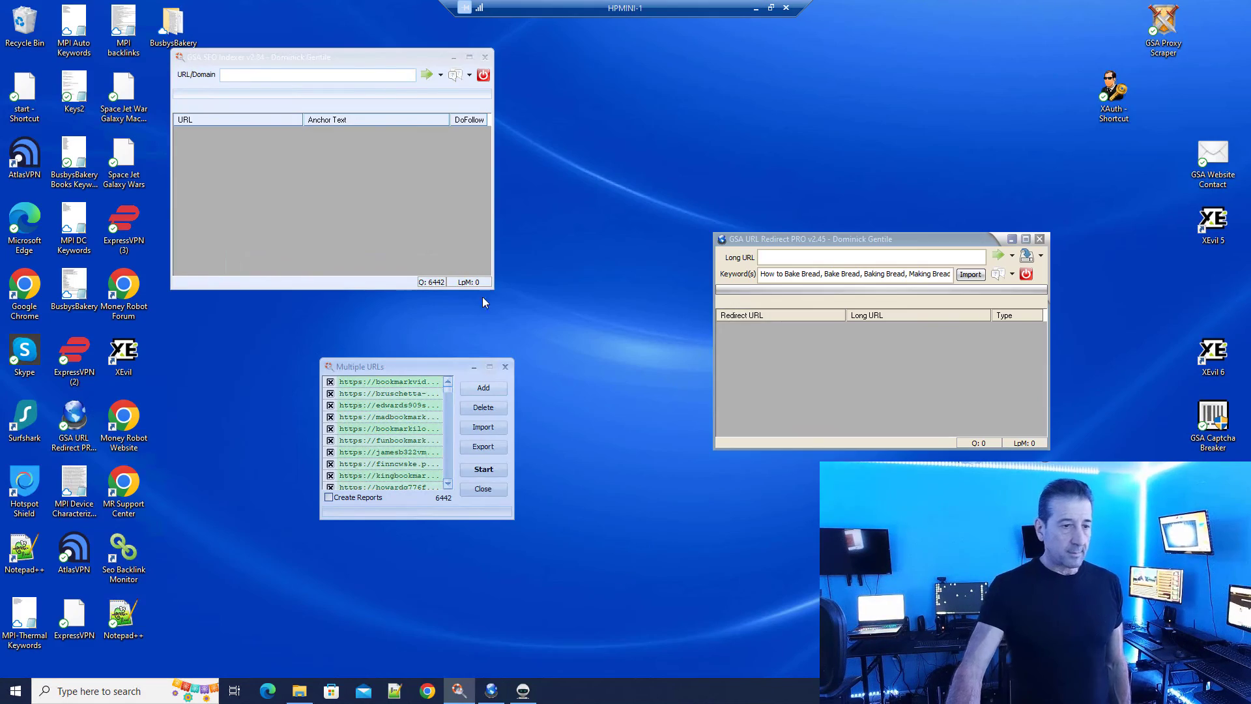
Choose Custom Indexer Mode, keeping 1000 as the number of sites
left_click(440, 75)
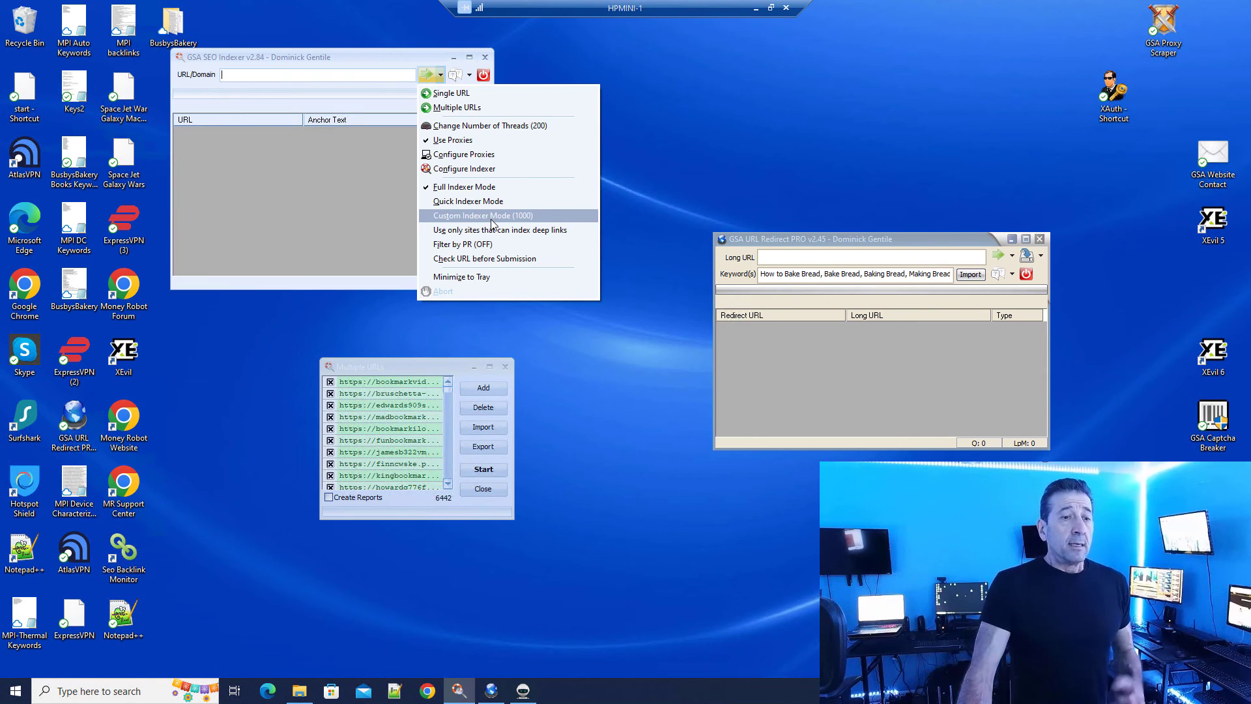
left_click(490, 221)
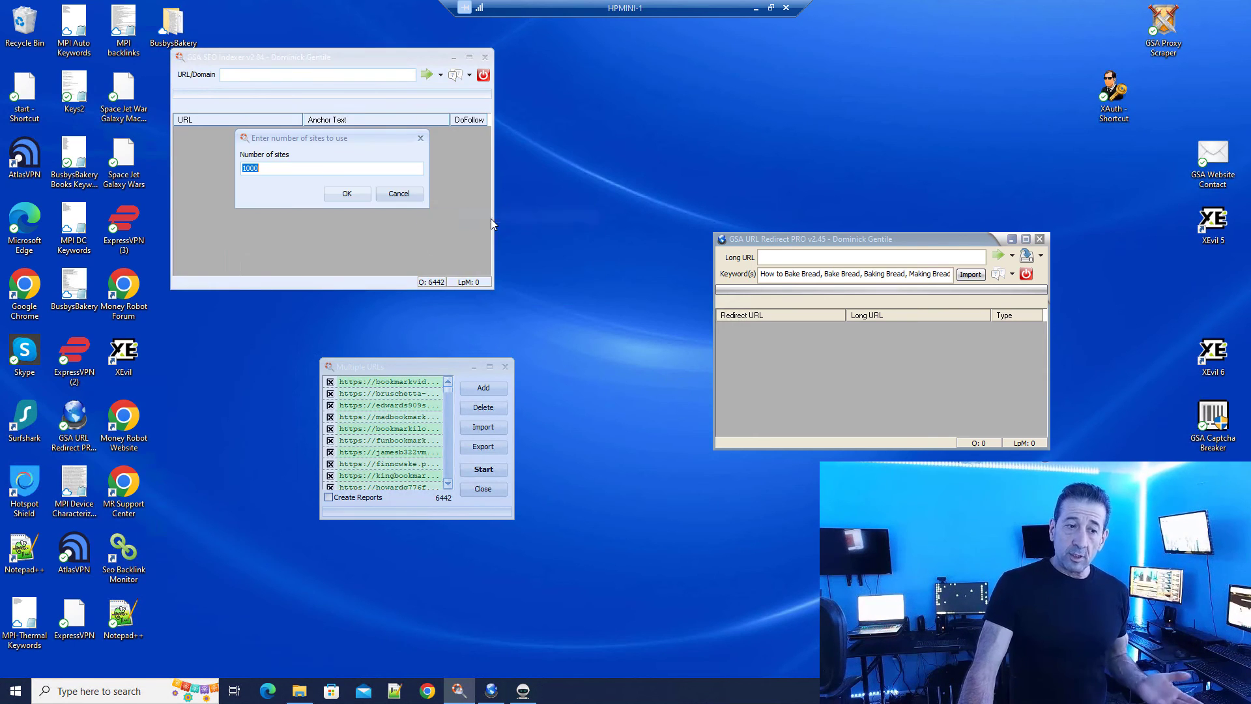
left_click_drag(314, 138, 657, 108)
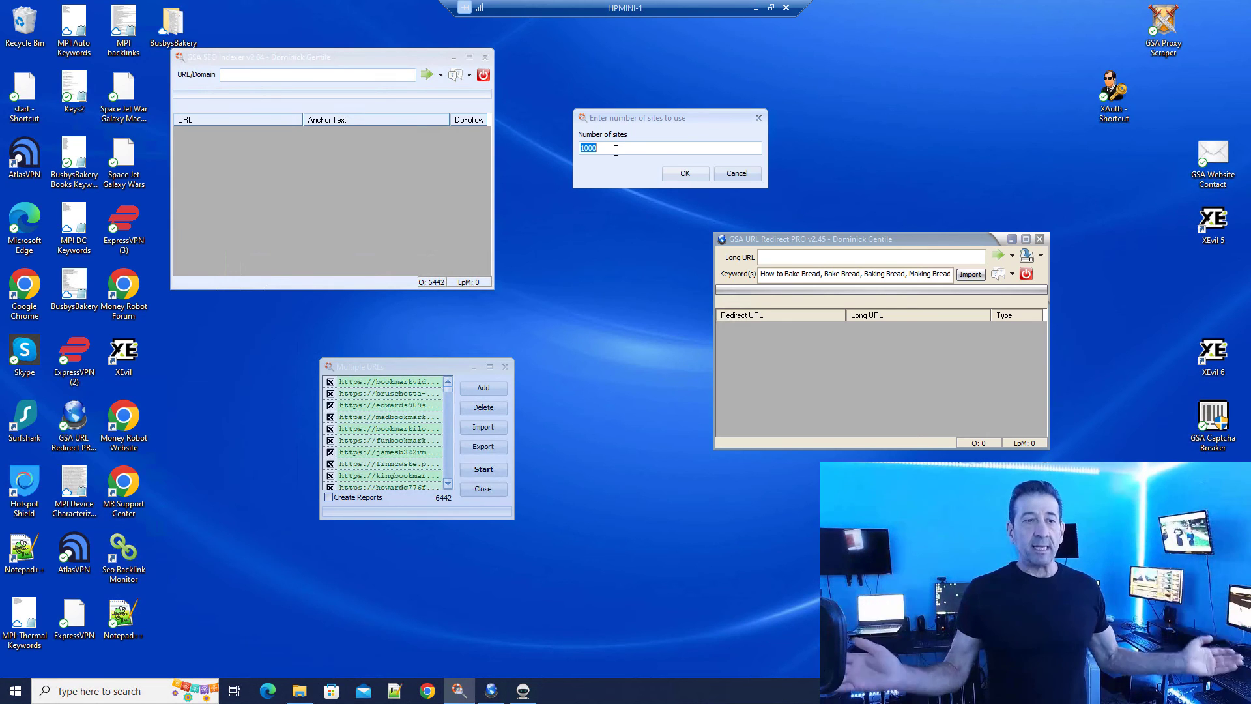
left_click(729, 177)
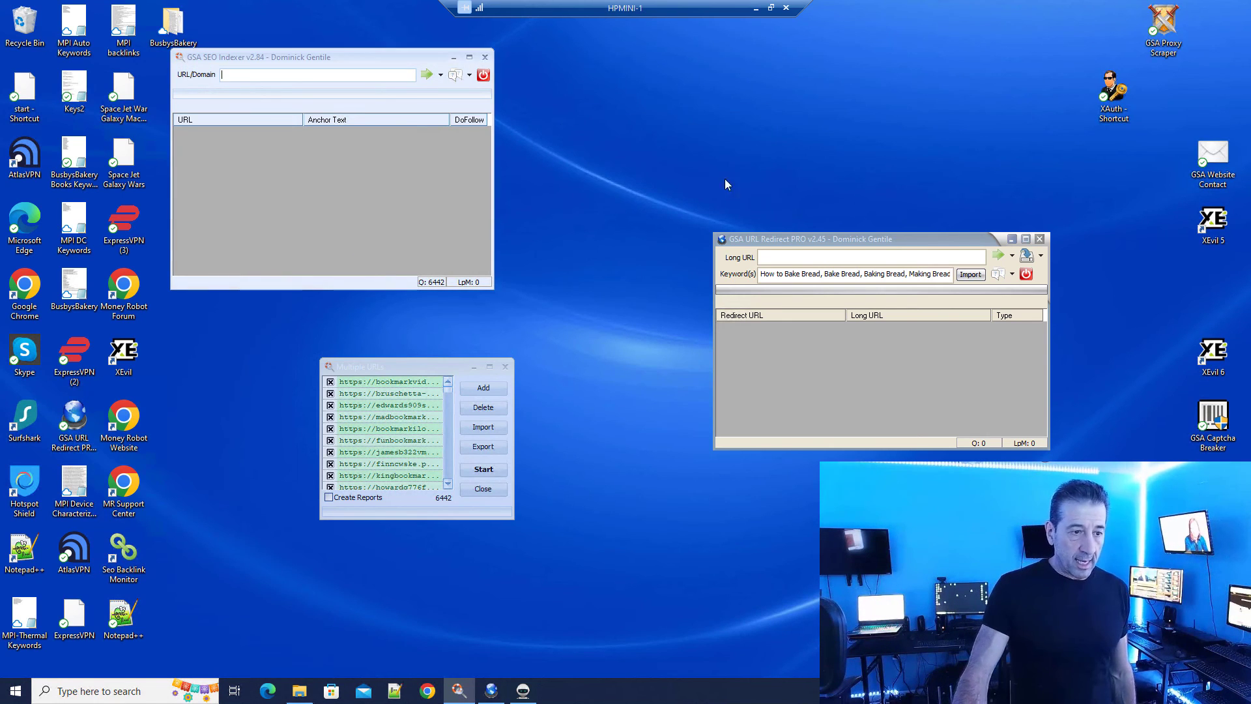
left_click(441, 76)
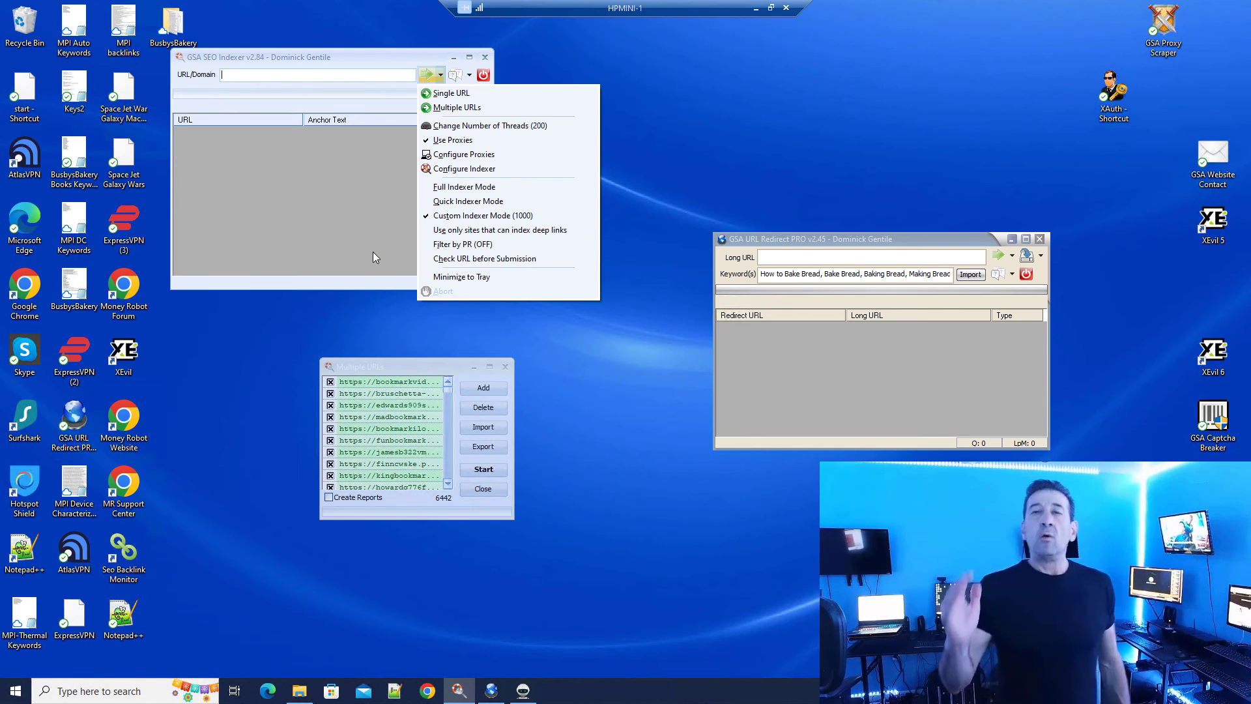
Close and reopen the indexer's run options to confirm Custom Indexer Mode (1000) is active
left_click(367, 228)
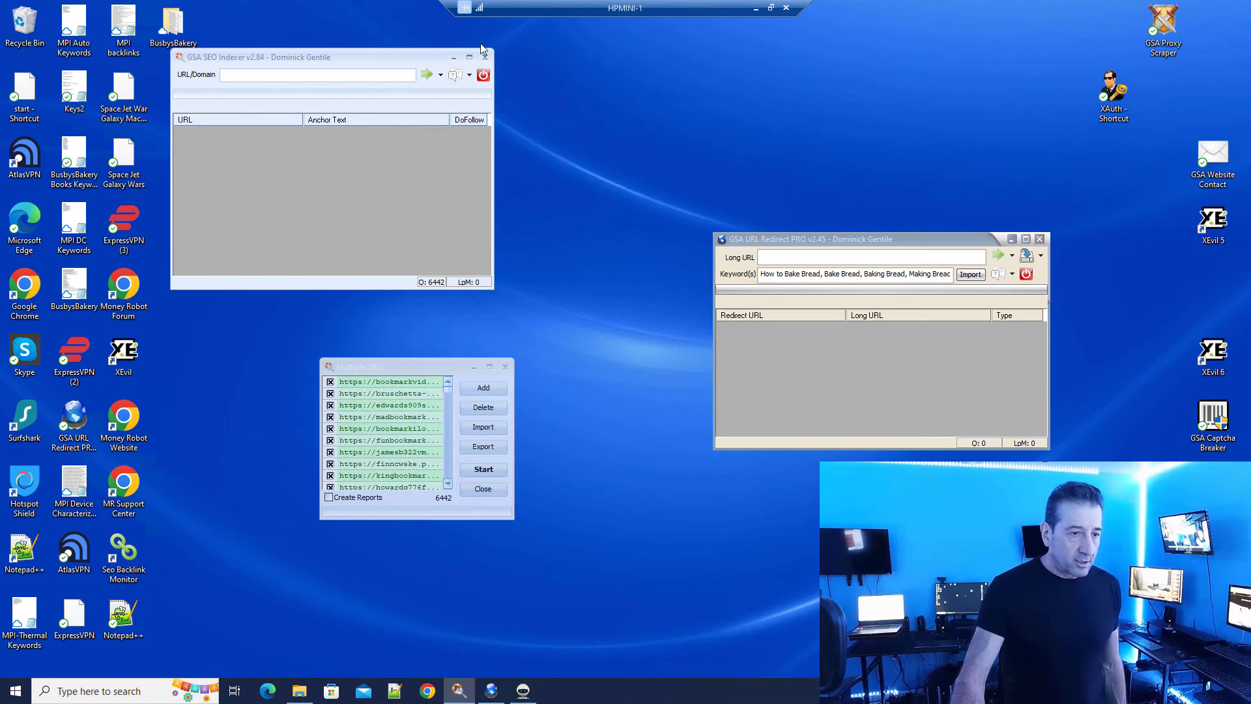
left_click(441, 76)
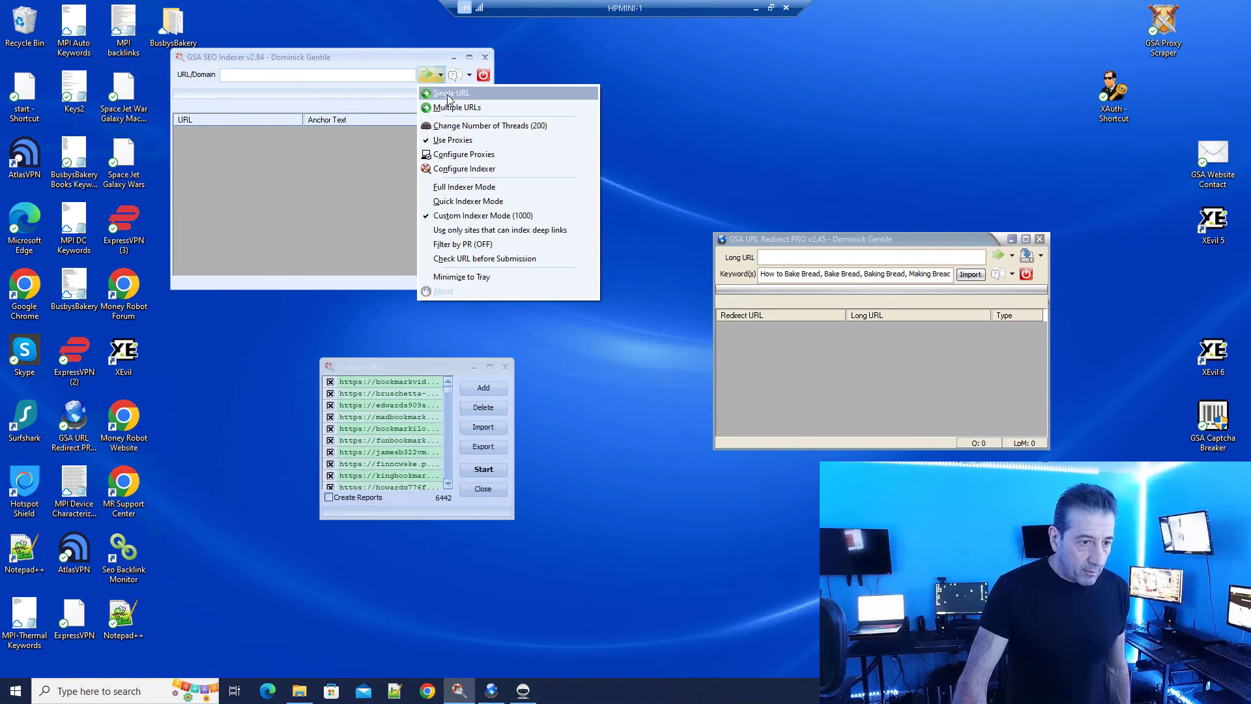
Start indexing the 6442 backlink URLs and shift URL Redirect PRO up and right
left_click(482, 470)
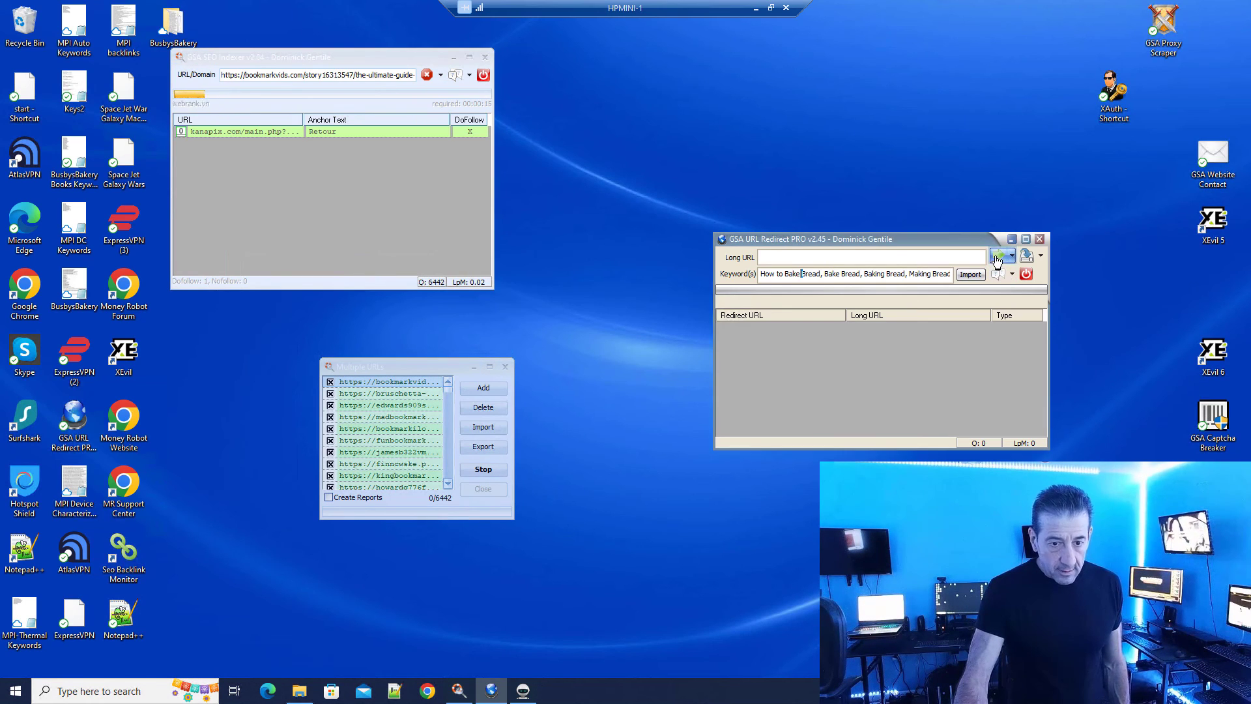
left_click_drag(850, 240, 856, 162)
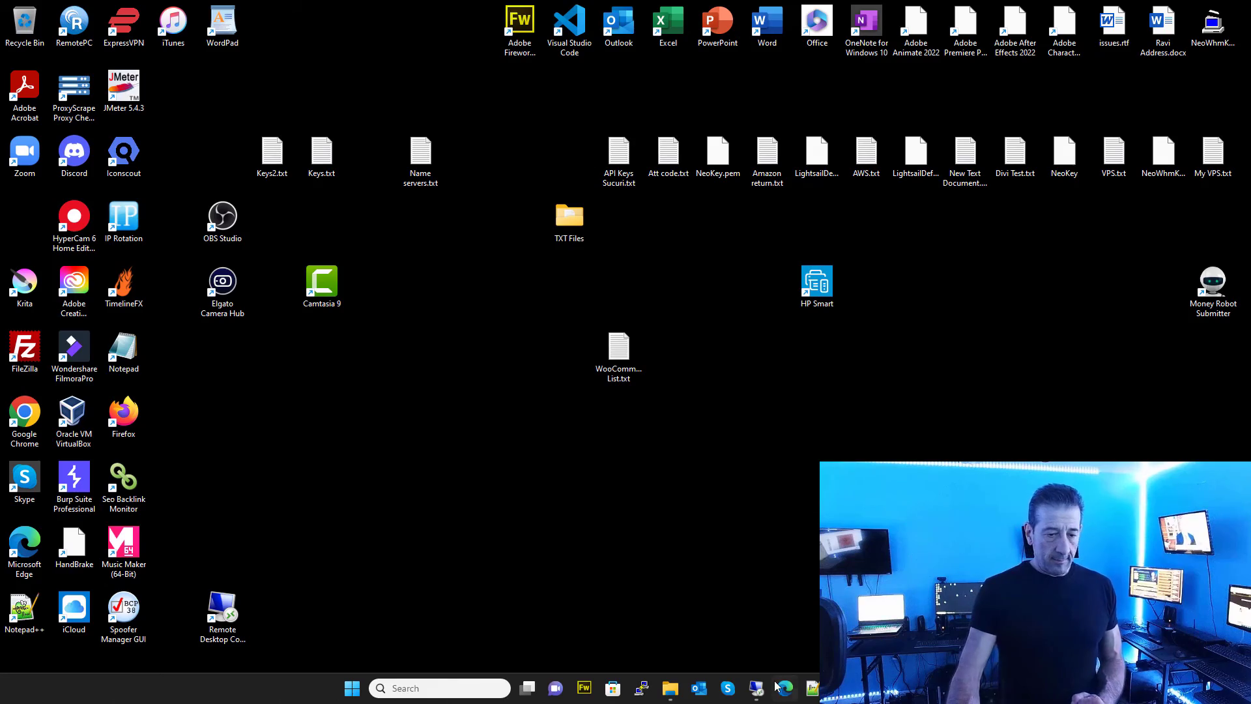
Restore the HPMINI-1 remote desktop session from the Windows 11 taskbar
left_click(757, 689)
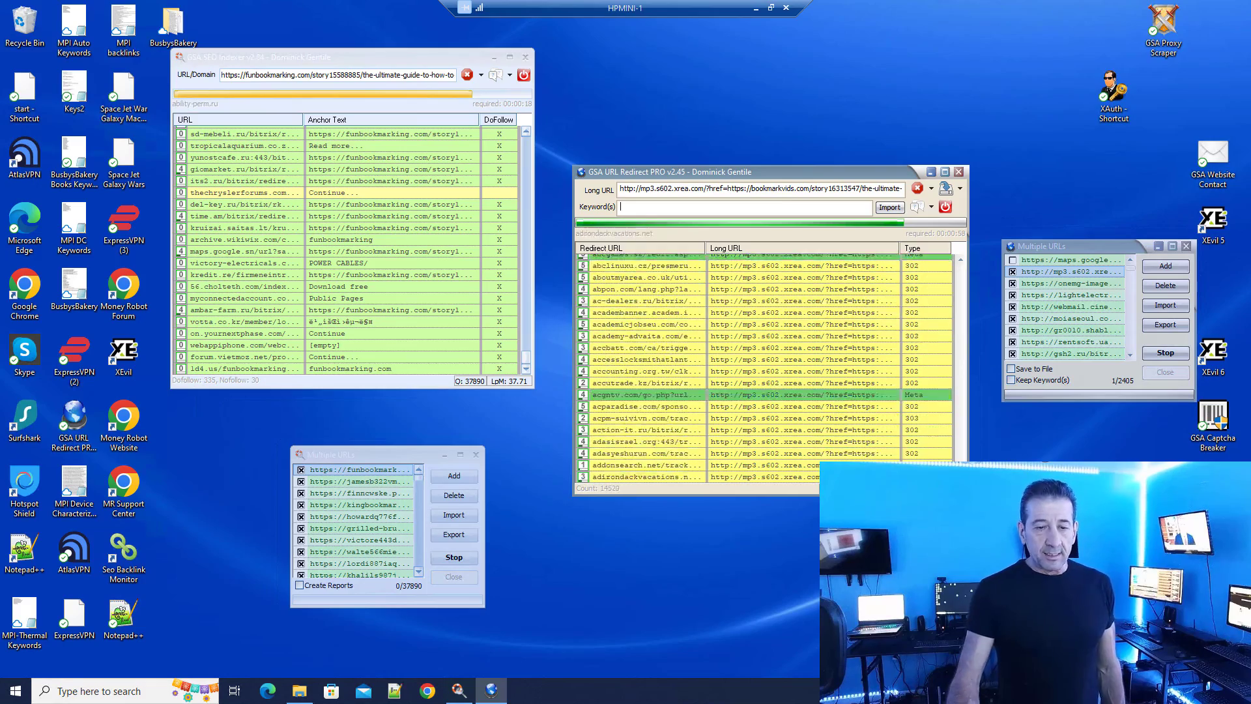
Enlarge URL Redirect PRO, lower the Multiple URLs list, then switch back to the HPMINI-1 session
left_click_drag(968, 496, 1055, 562)
left_click_drag(1079, 247, 1076, 352)
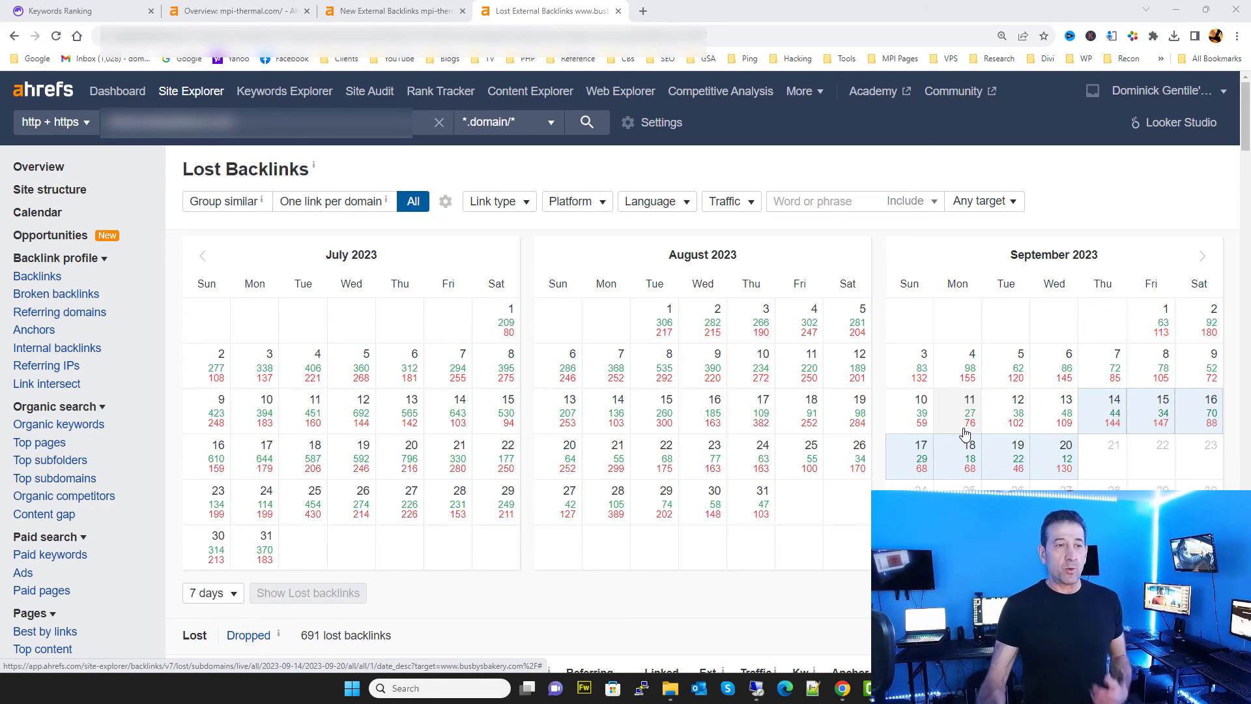
left_click(756, 688)
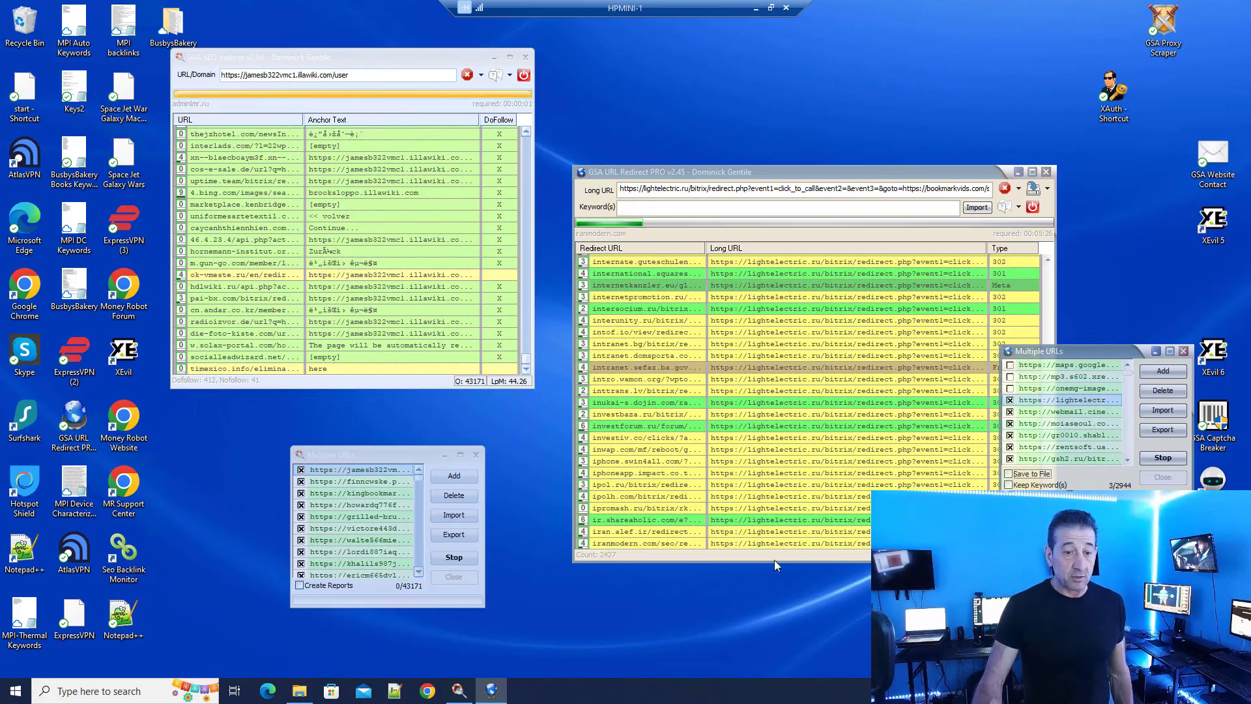
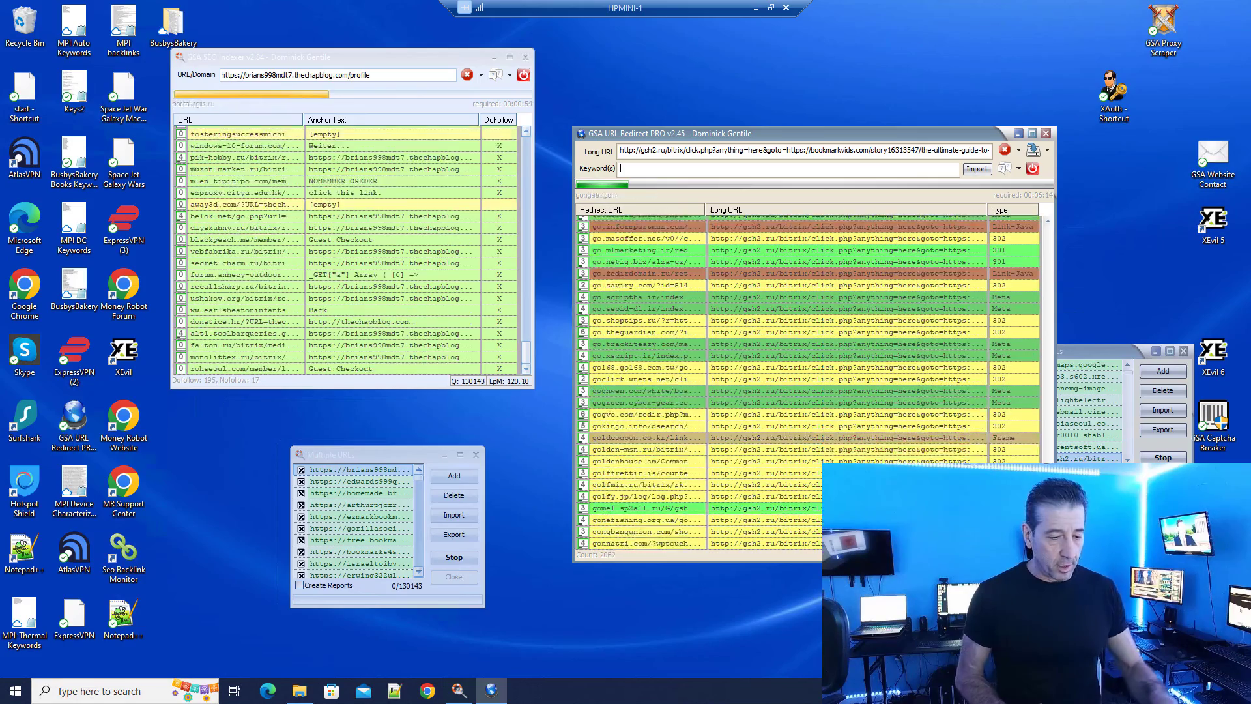
Minimise the Remote Desktop session to get back to the local browser's Ahrefs Lost Backlinks page
left_click(756, 8)
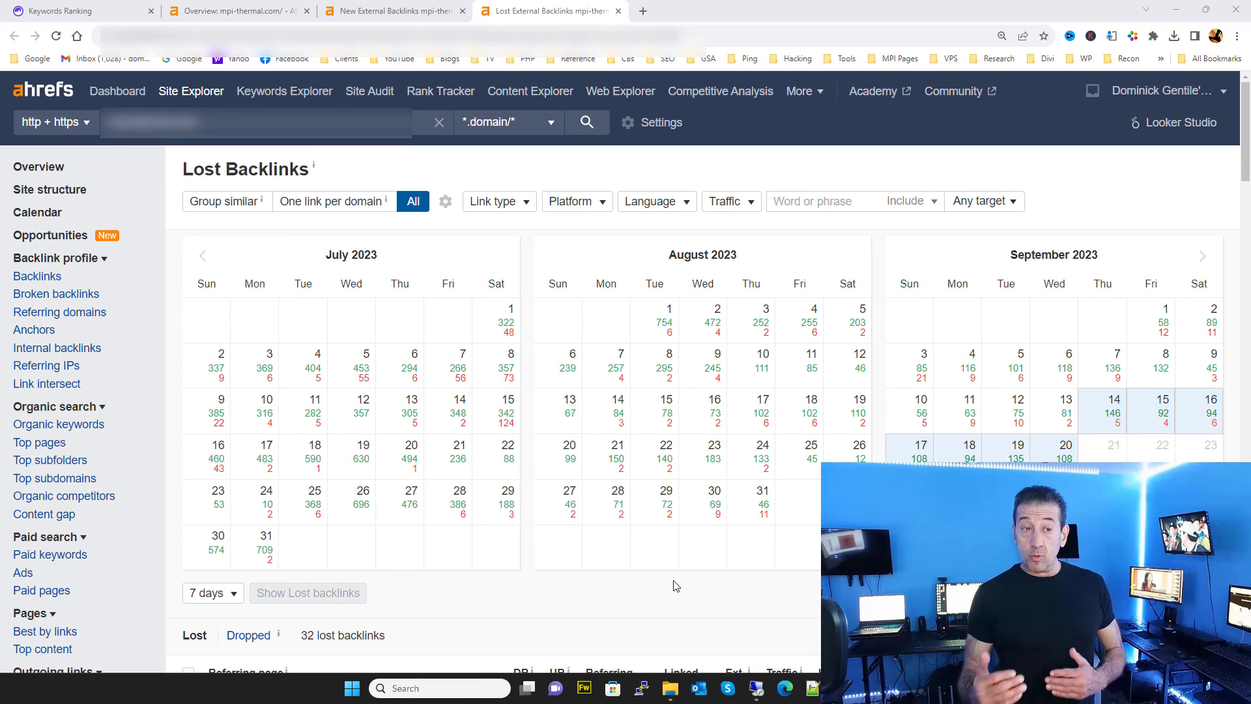
Show the mpi-thermal.com Chambers keyword rankings filtered to 'chamber', volume 1–9999, from the top
left_click(60, 10)
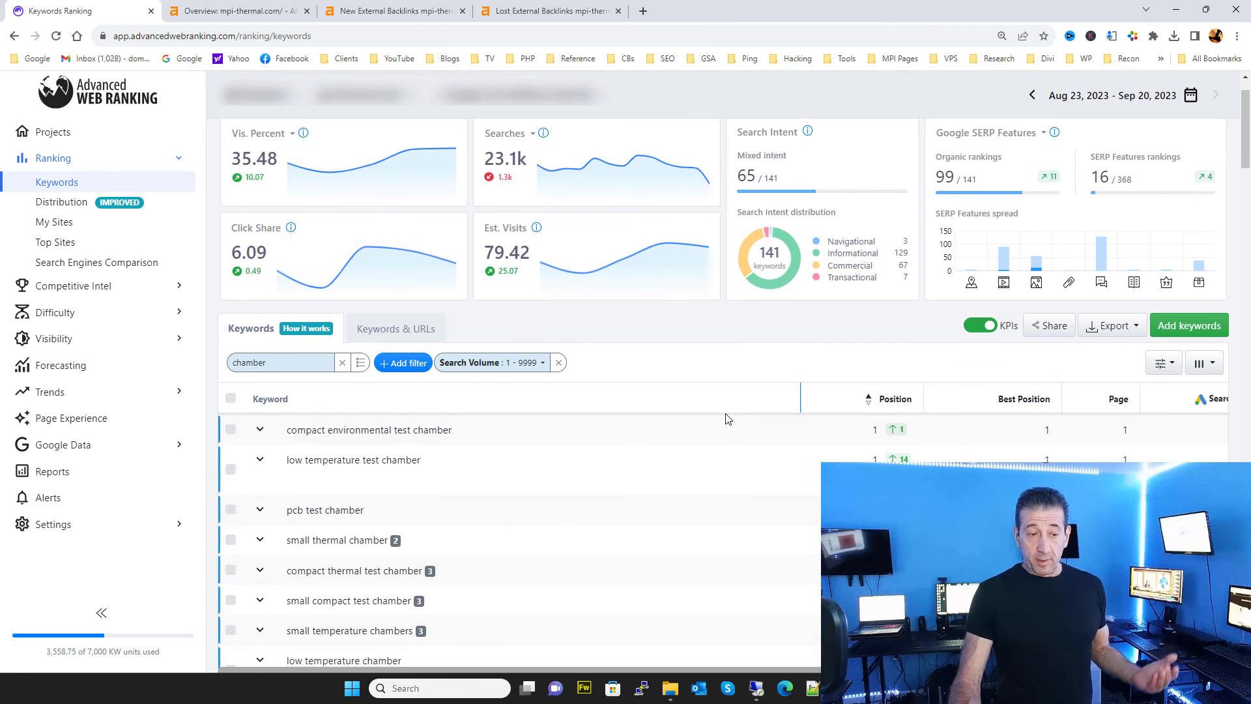
scroll(727, 419, "down", 3)
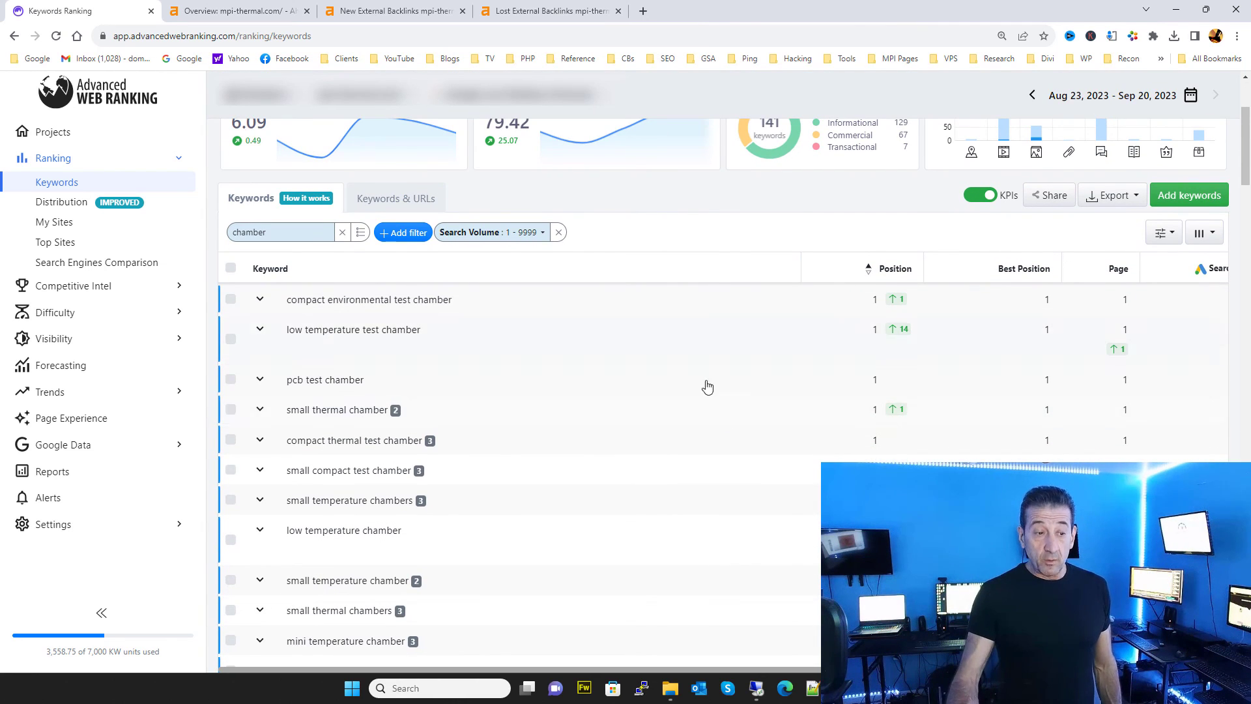
scroll(717, 417, "up", 3)
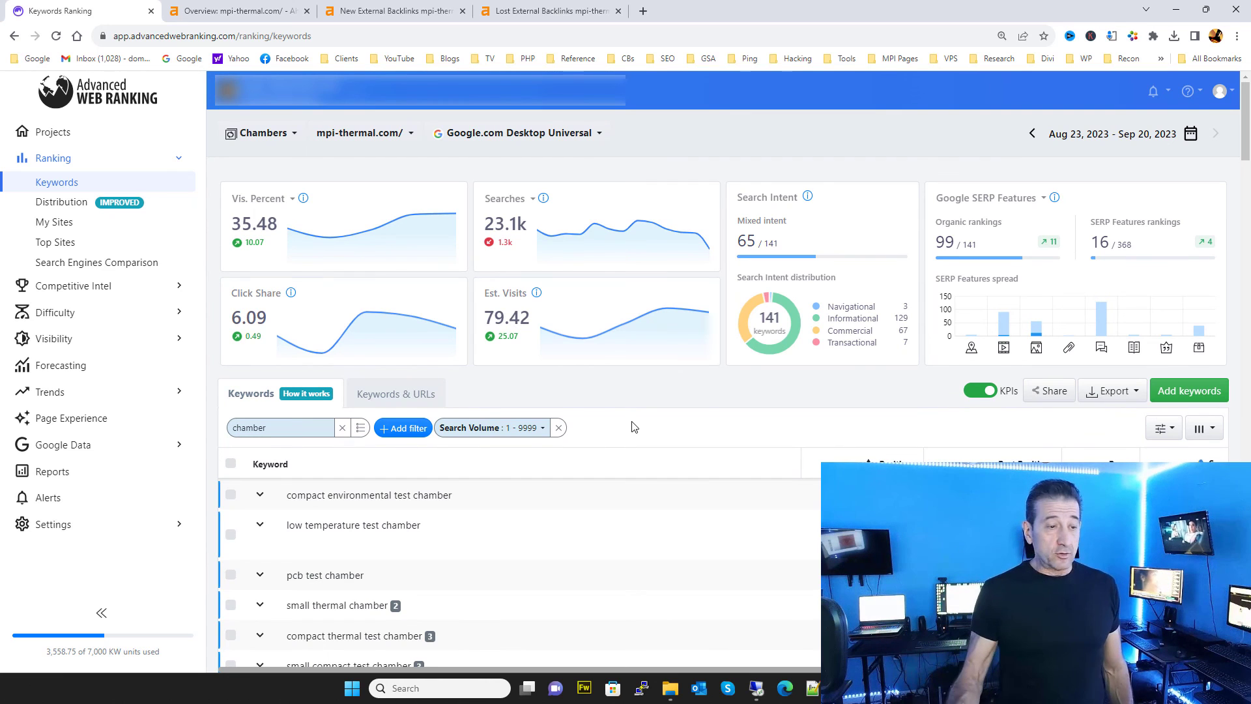
left_click(290, 424)
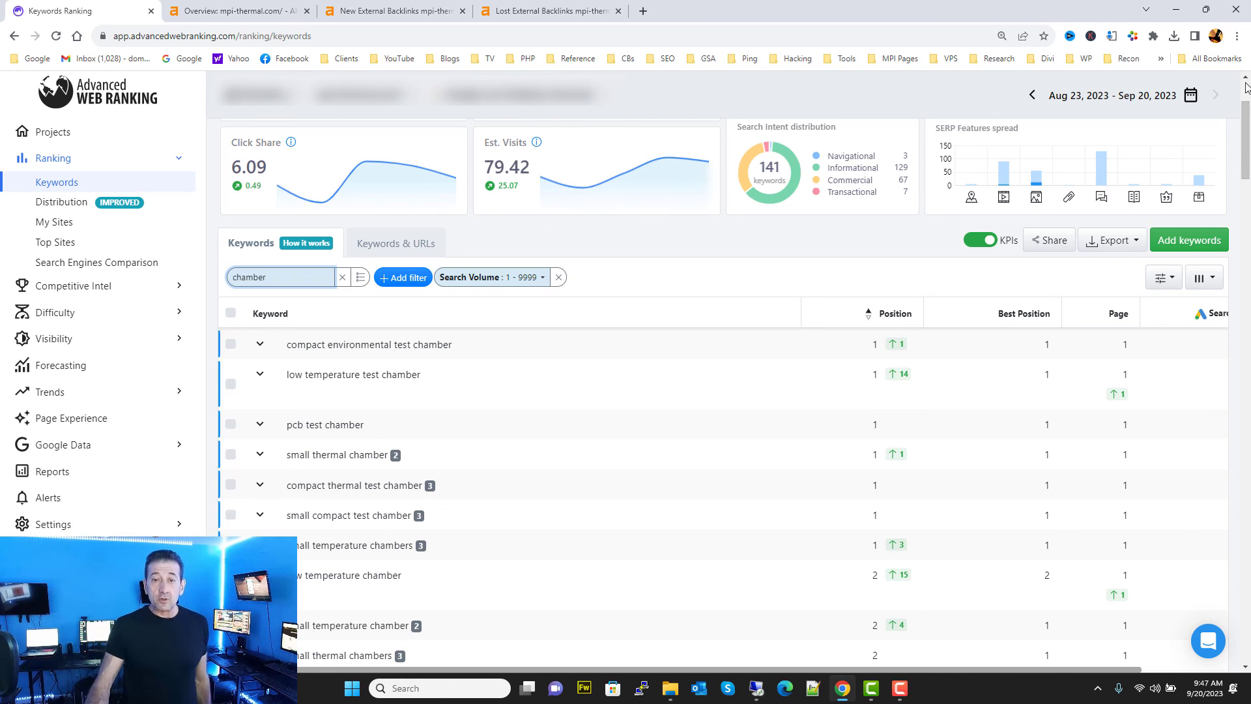
mouse_move(1246, 163)
left_mouse_down()
mouse_move(1248, 303)
mouse_move(1248, 164)
left_mouse_up()
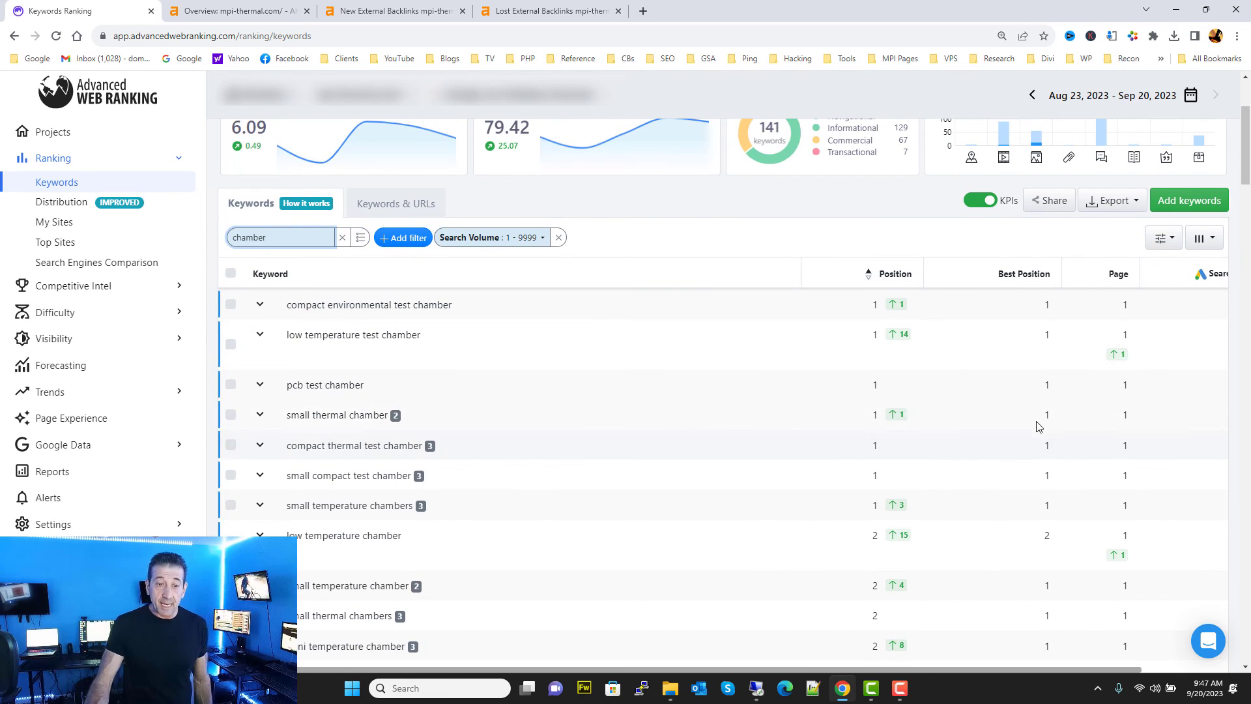
scroll(1041, 428, "up", 3)
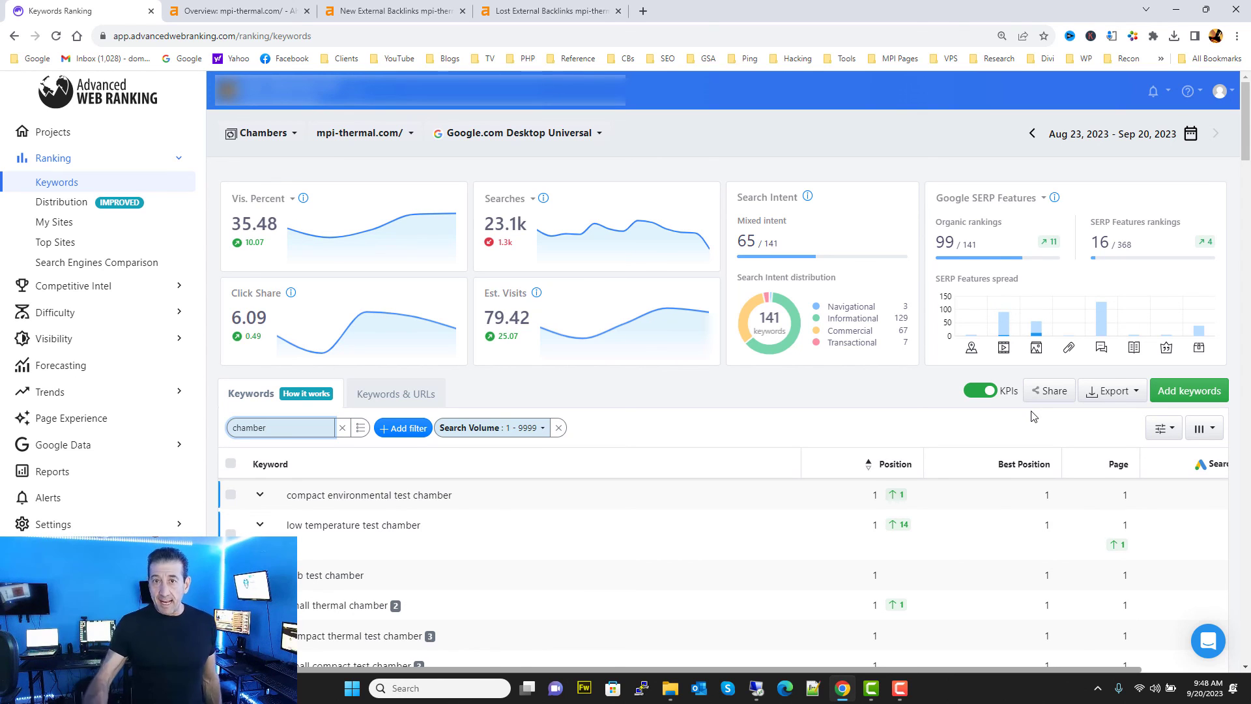
left_click_drag(1247, 144, 1249, 178)
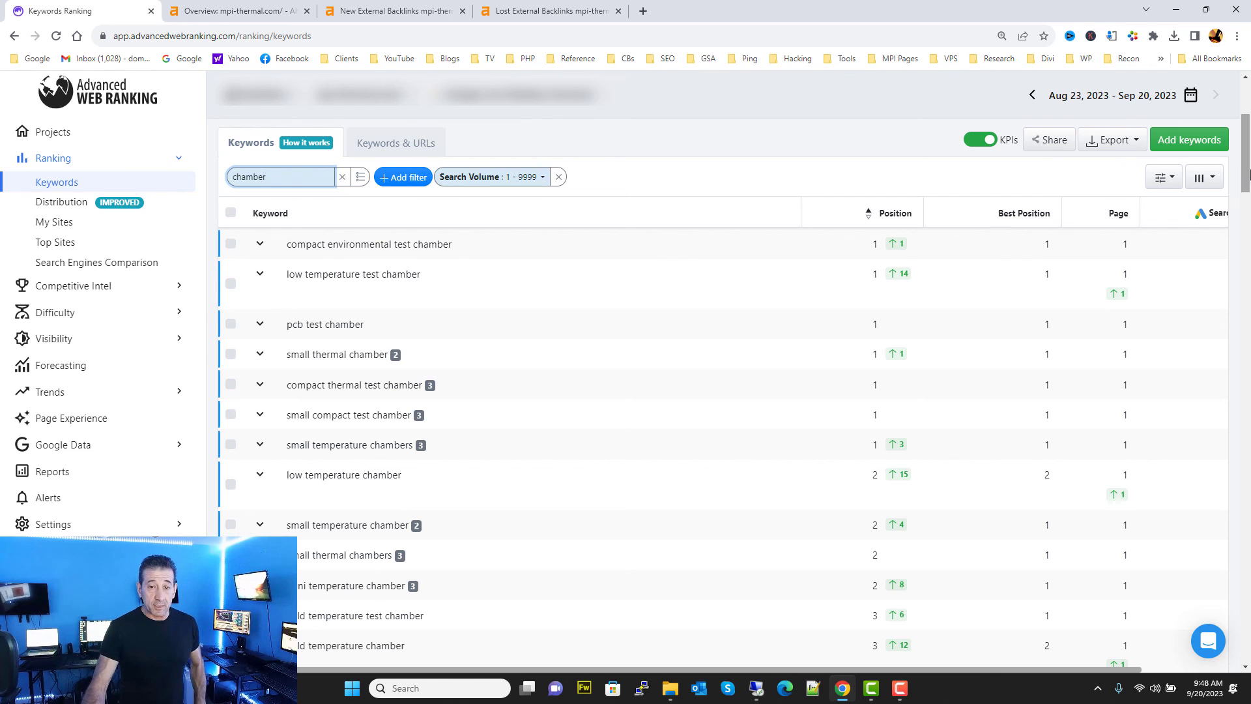
Scroll through chamber keywords ranked 8–14, such as 'shock chamber' at 11, up 26
scroll(1249, 173, "down", 1)
scroll(1249, 173, "up", 1)
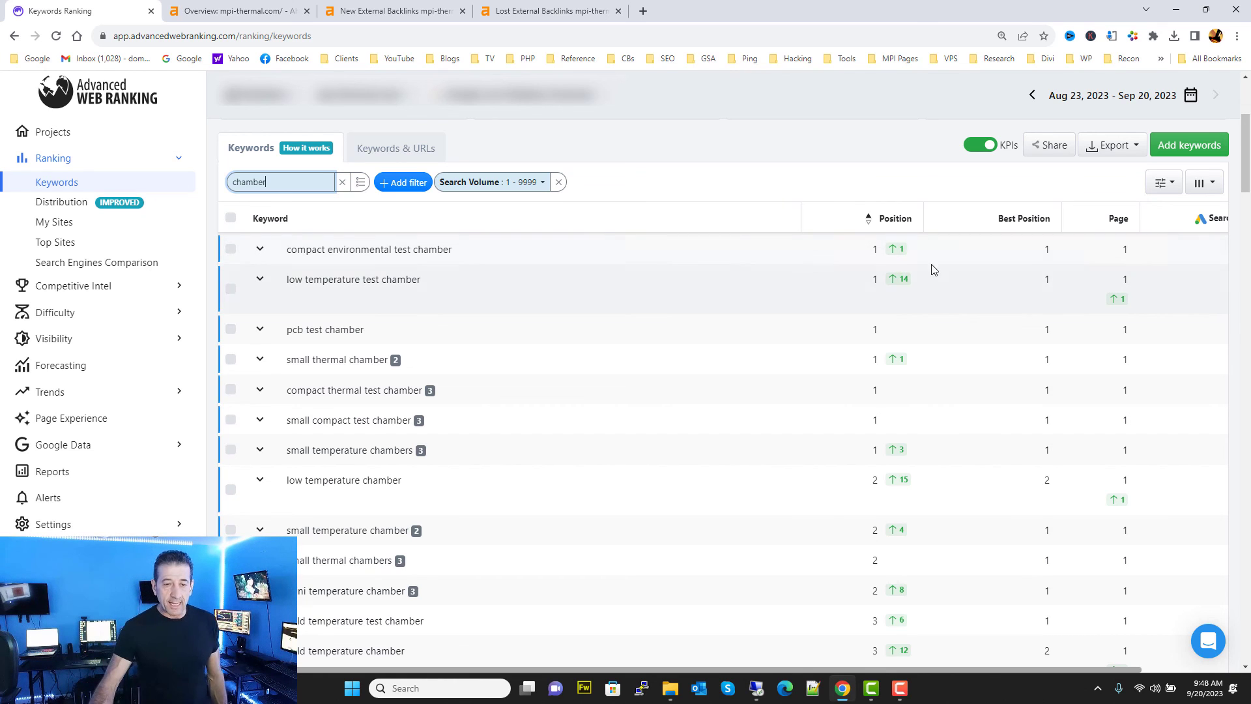
mouse_move(903, 287)
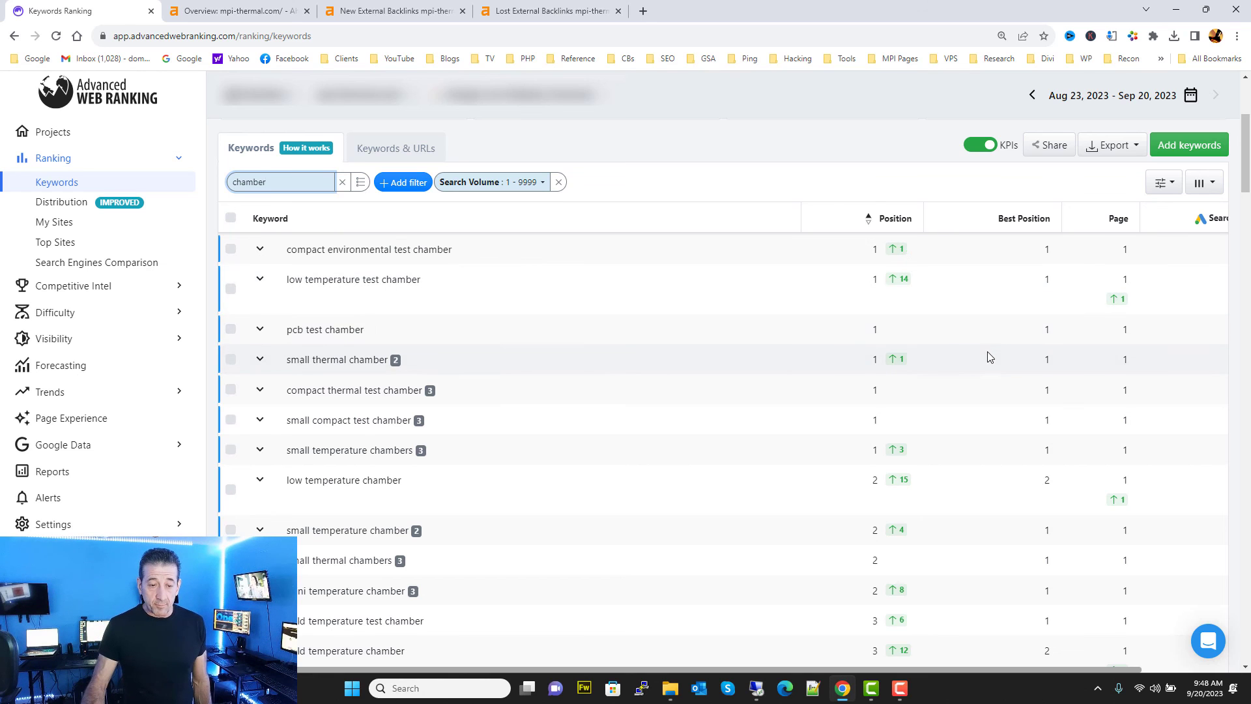
scroll(951, 365, "down", 3)
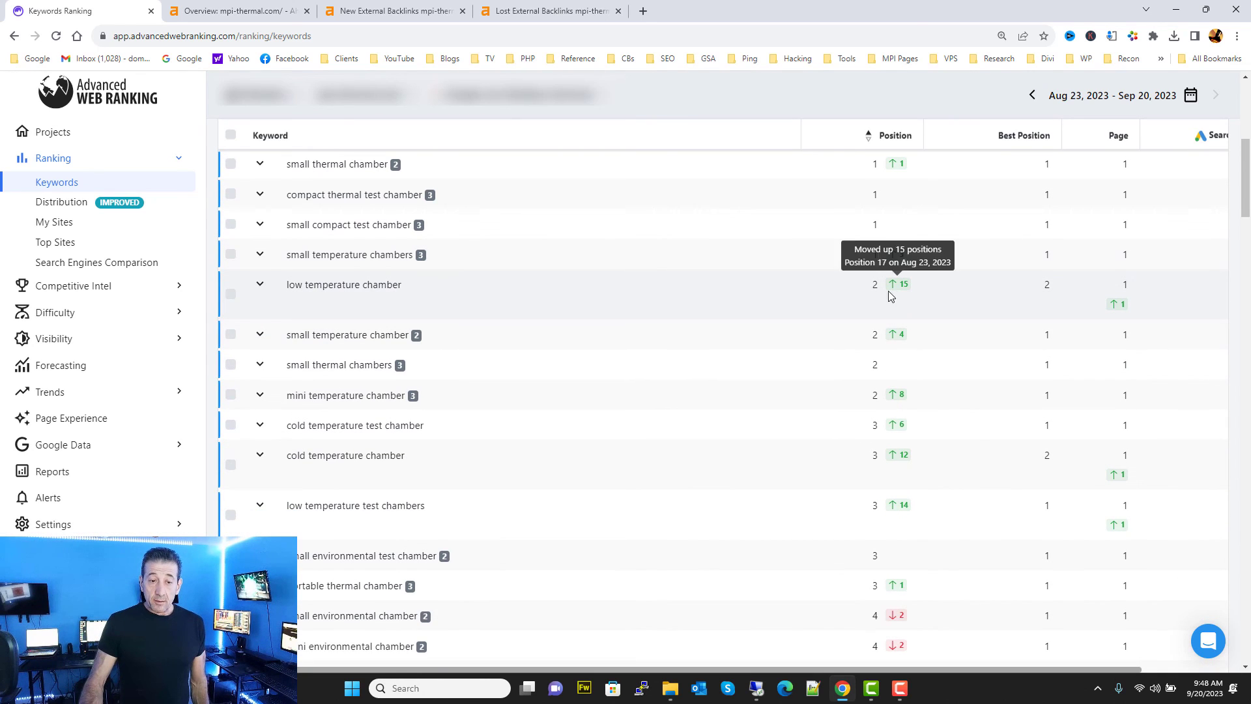
scroll(925, 306, "down", 1)
scroll(941, 326, "down", 1)
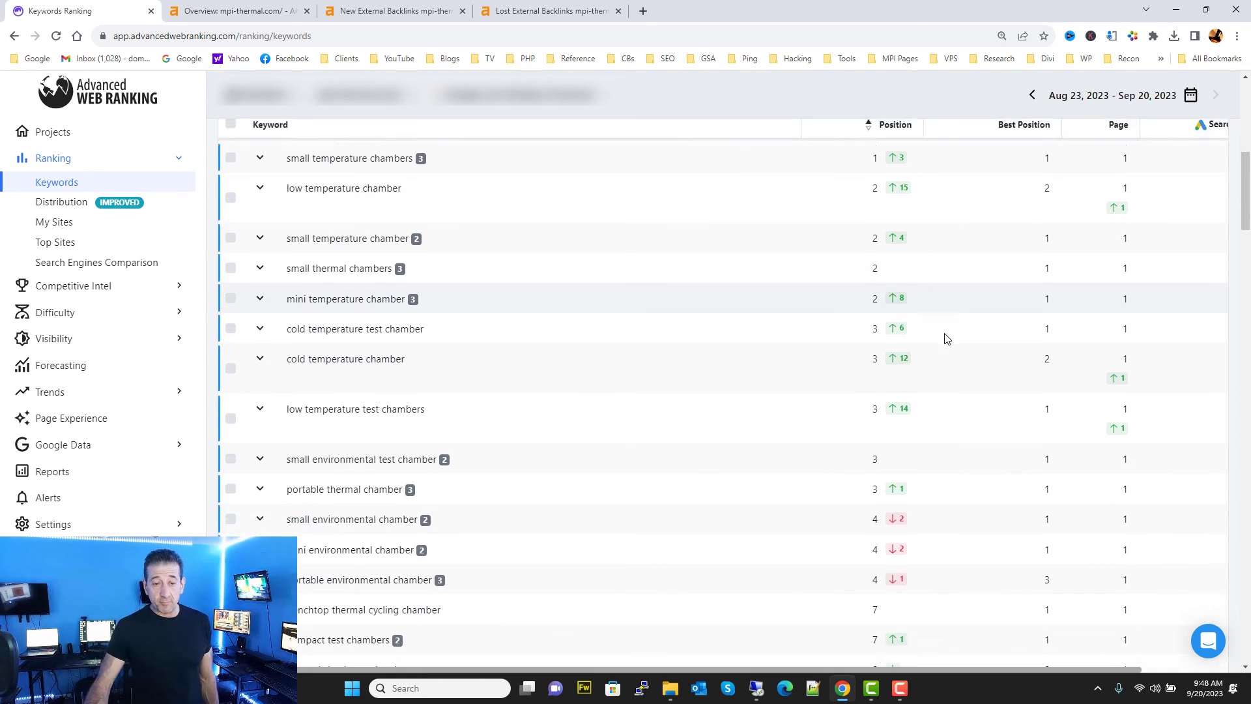
scroll(932, 332, "down", 5)
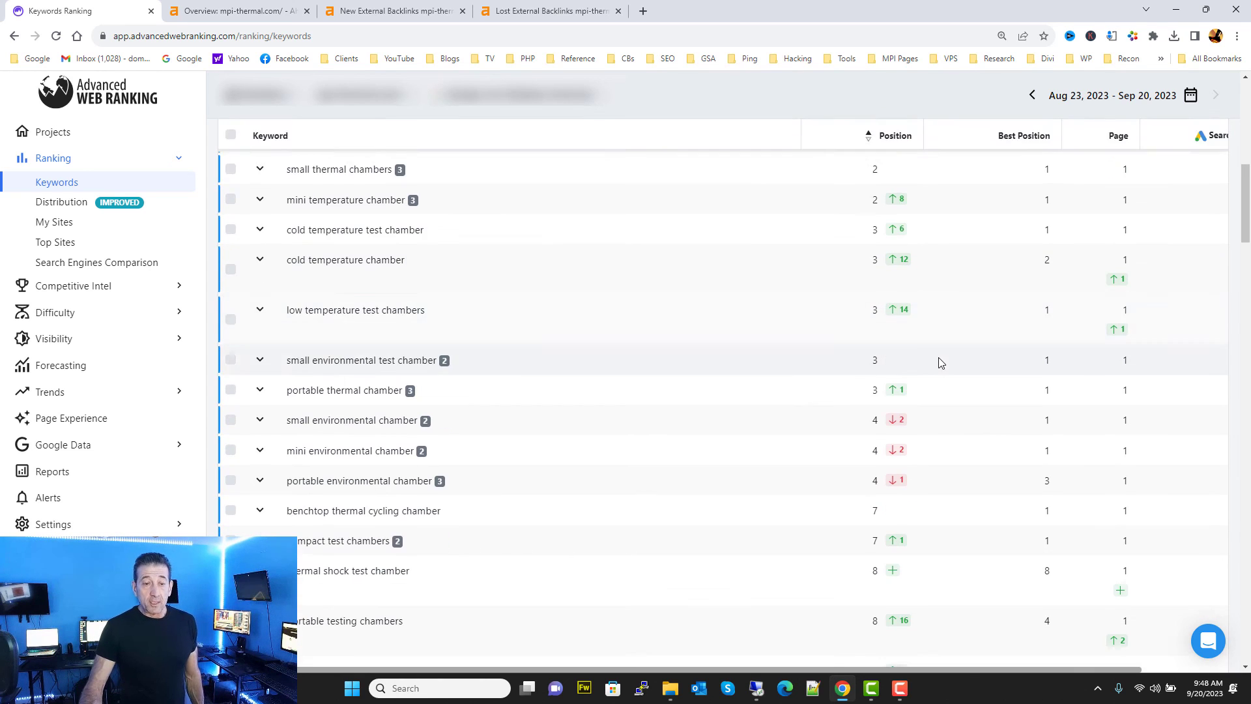
scroll(938, 364, "down", 1)
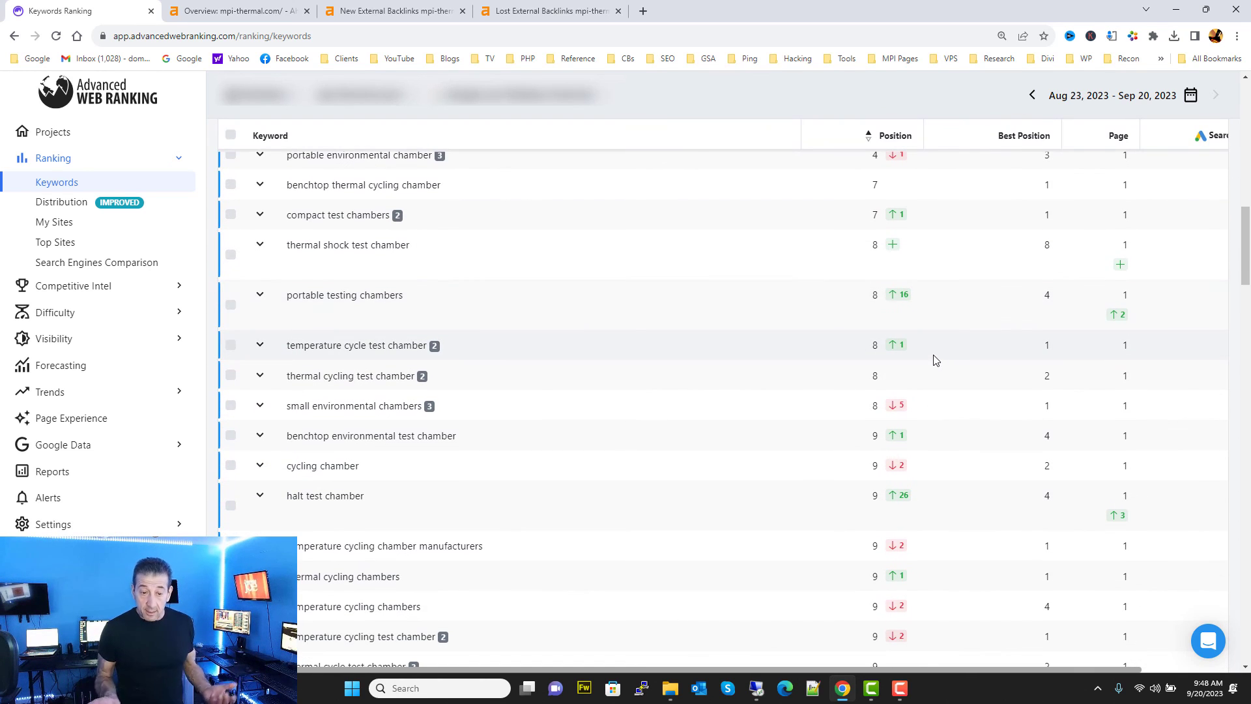
scroll(936, 360, "down", 2)
scroll(931, 372, "down", 5)
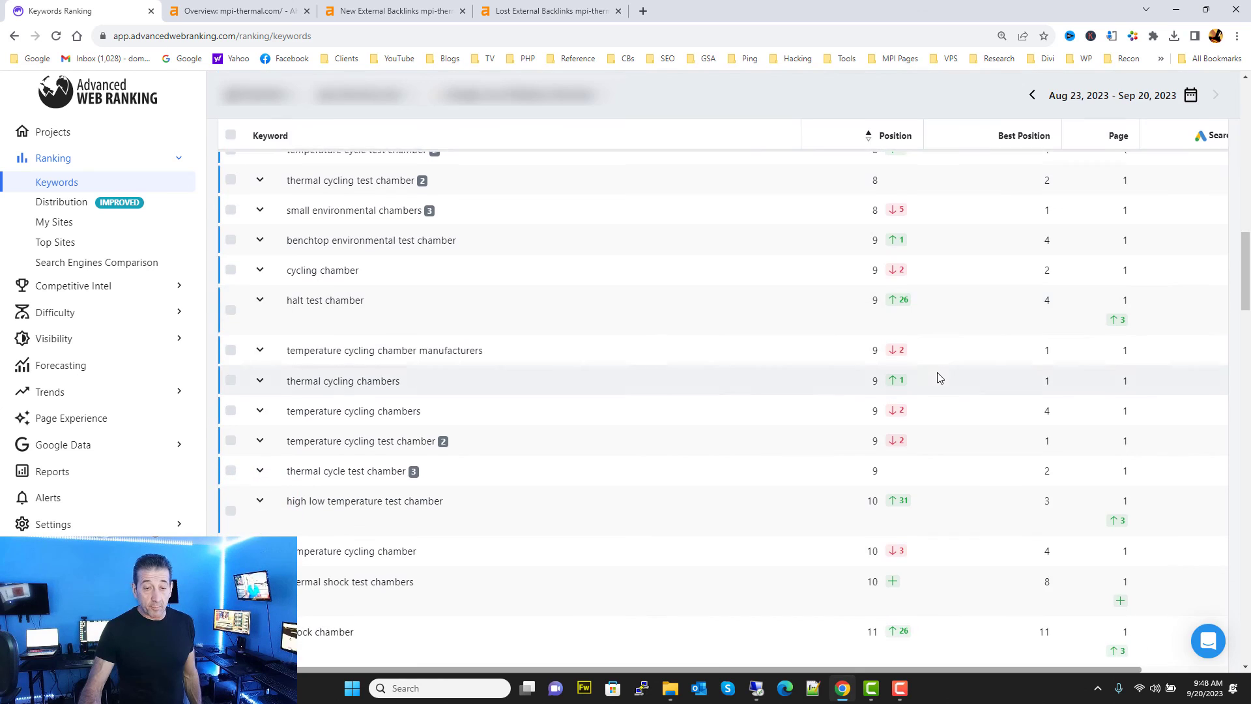
scroll(939, 380, "down", 3)
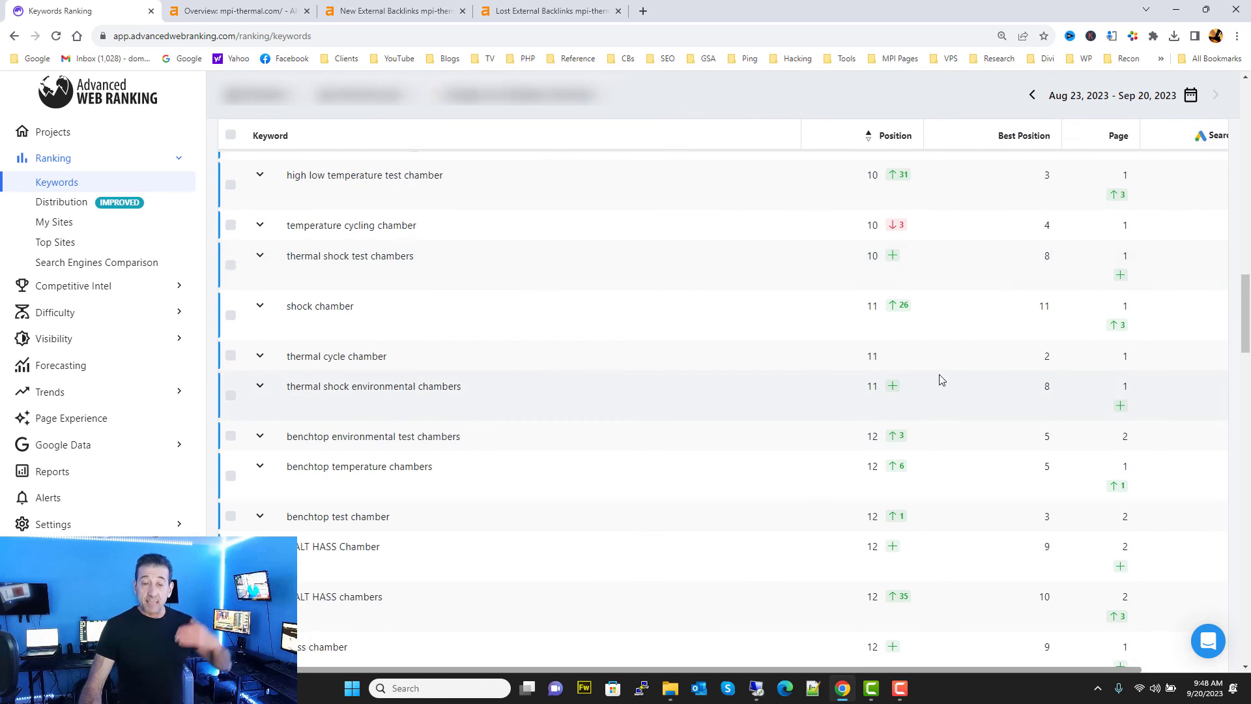
scroll(940, 382, "down", 2)
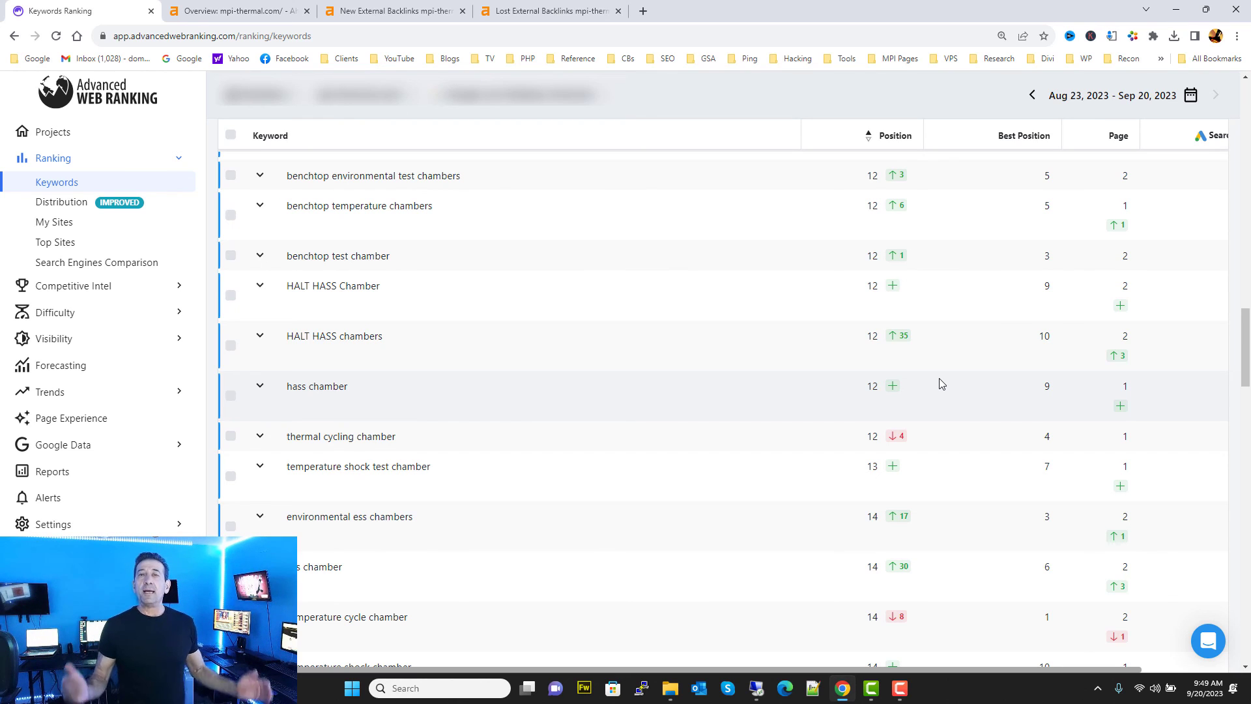
scroll(909, 337, "up", 3)
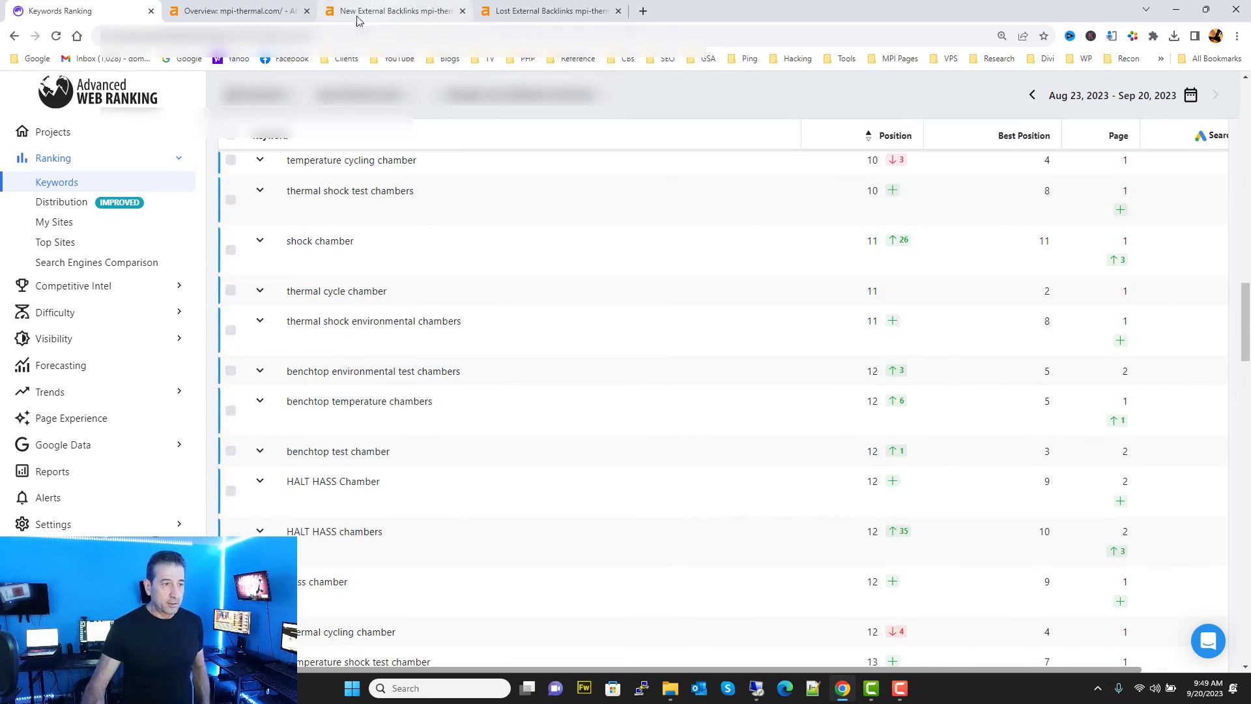
View Ahrefs' New Backlinks calendar showing 773 new backlinks, then switch to the remote GSA machine
left_click(235, 10)
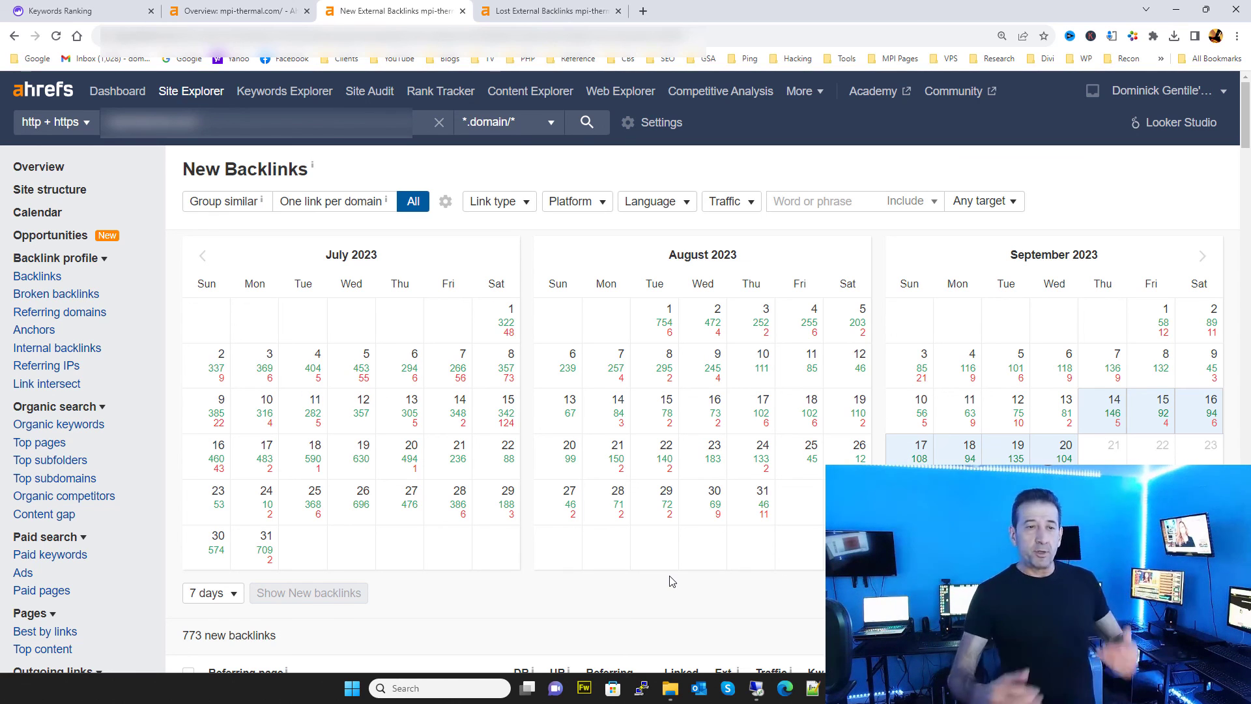
left_click(757, 698)
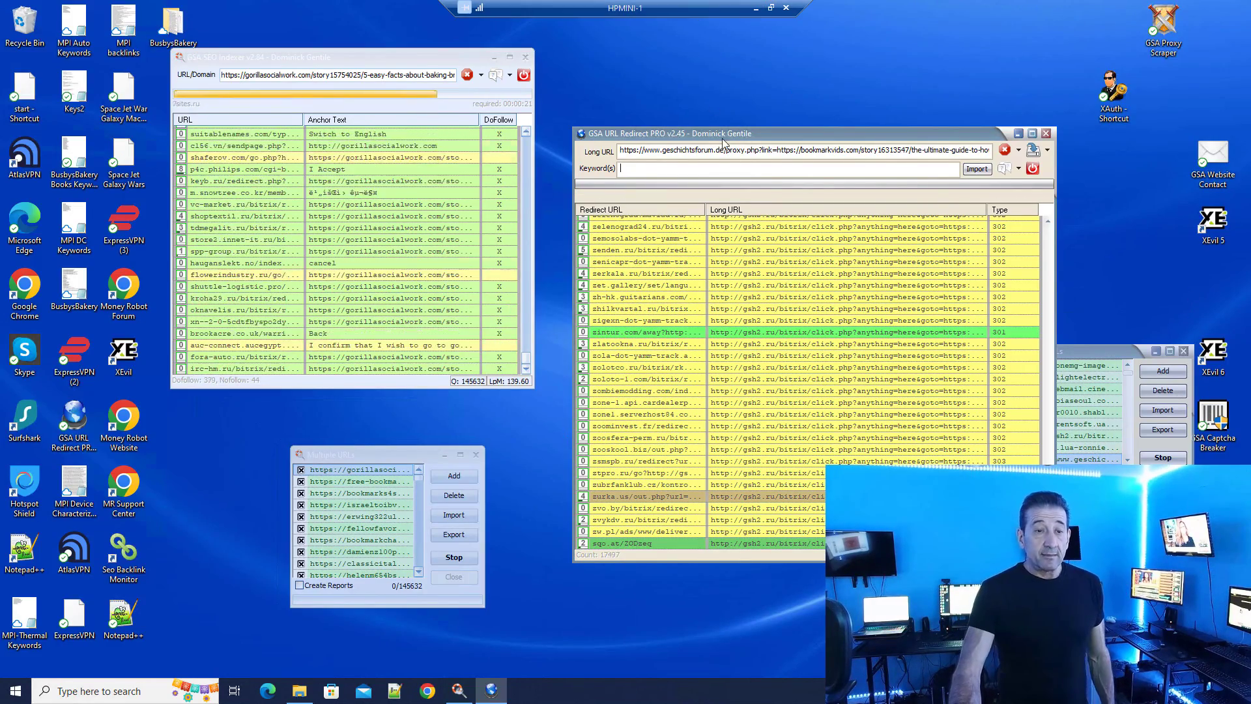
Move the URL Redirect PRO window up and left, then return to Ahrefs' New Backlinks page
left_click_drag(721, 134, 696, 82)
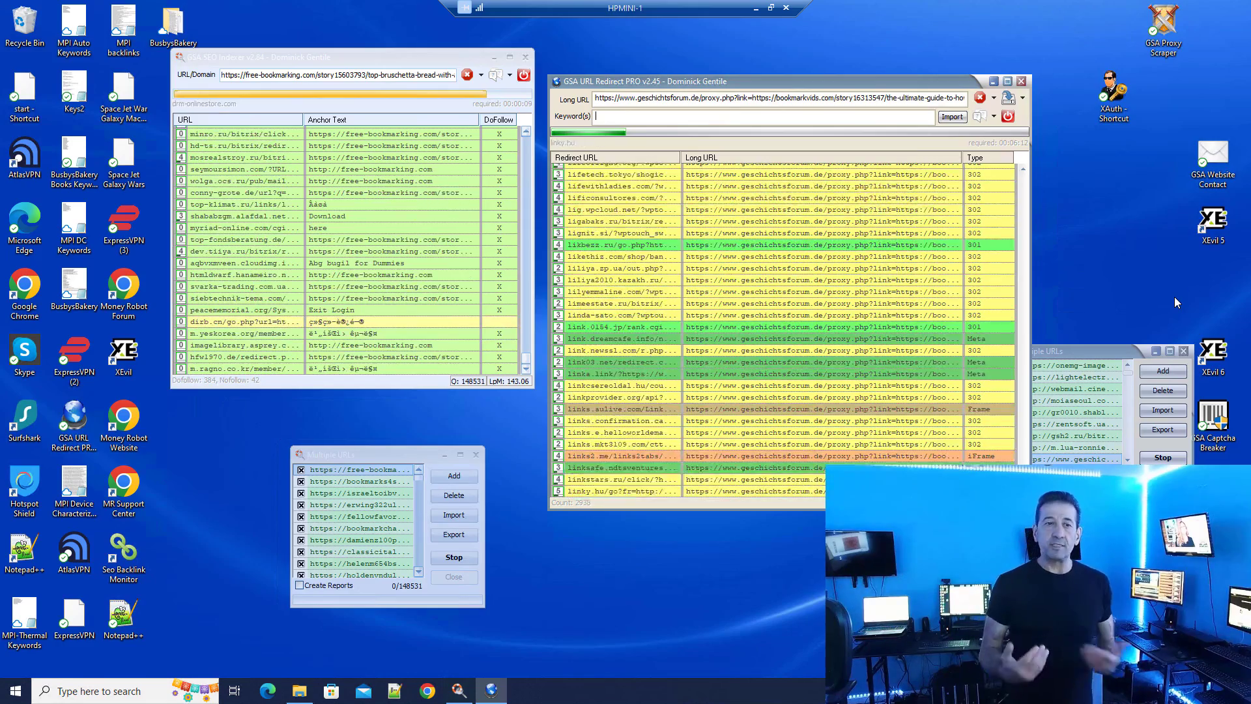
left_click(756, 8)
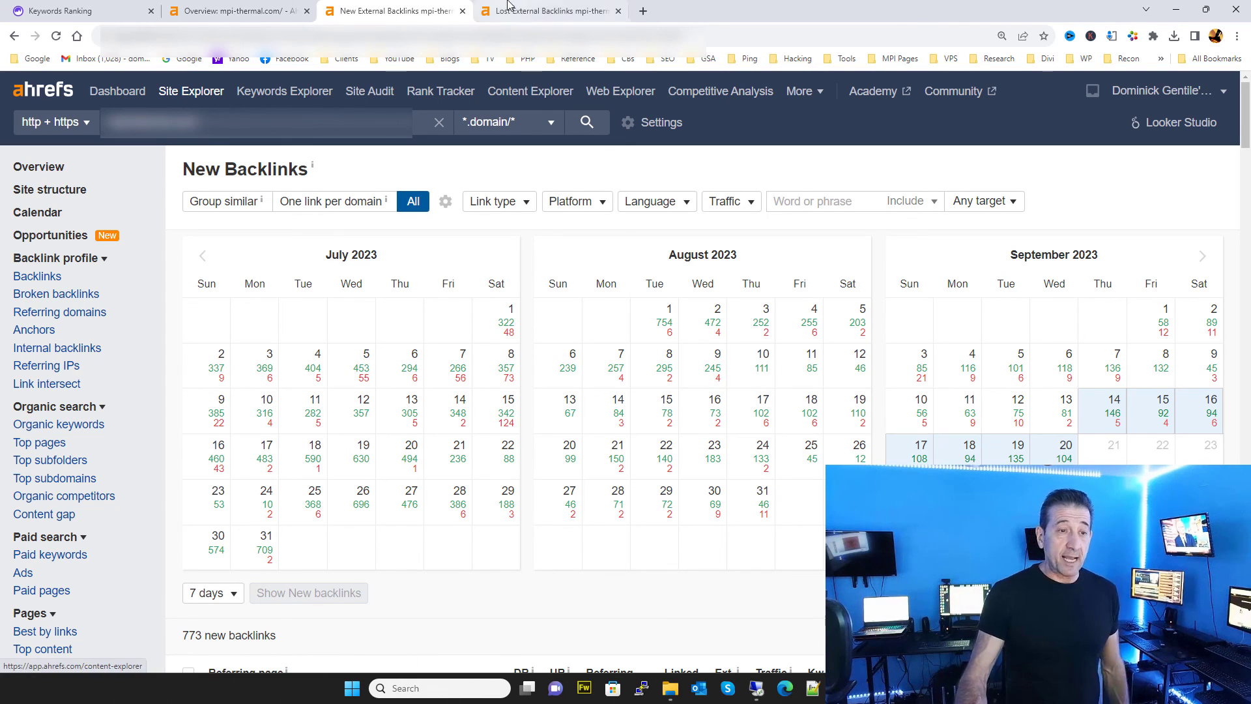
Review the chamber keyword rankings from position 1 down to 9, then minimise the browser
left_click(146, 12)
scroll(537, 352, "up", 5)
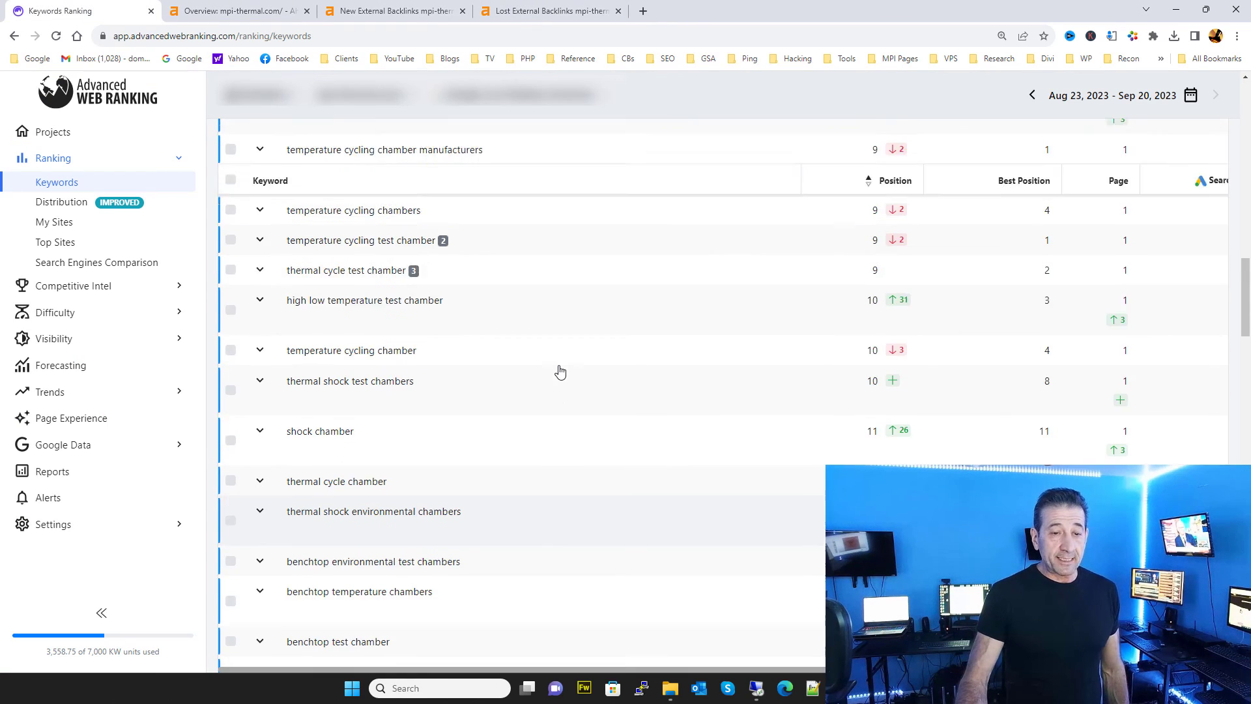
scroll(540, 371, "up", 8)
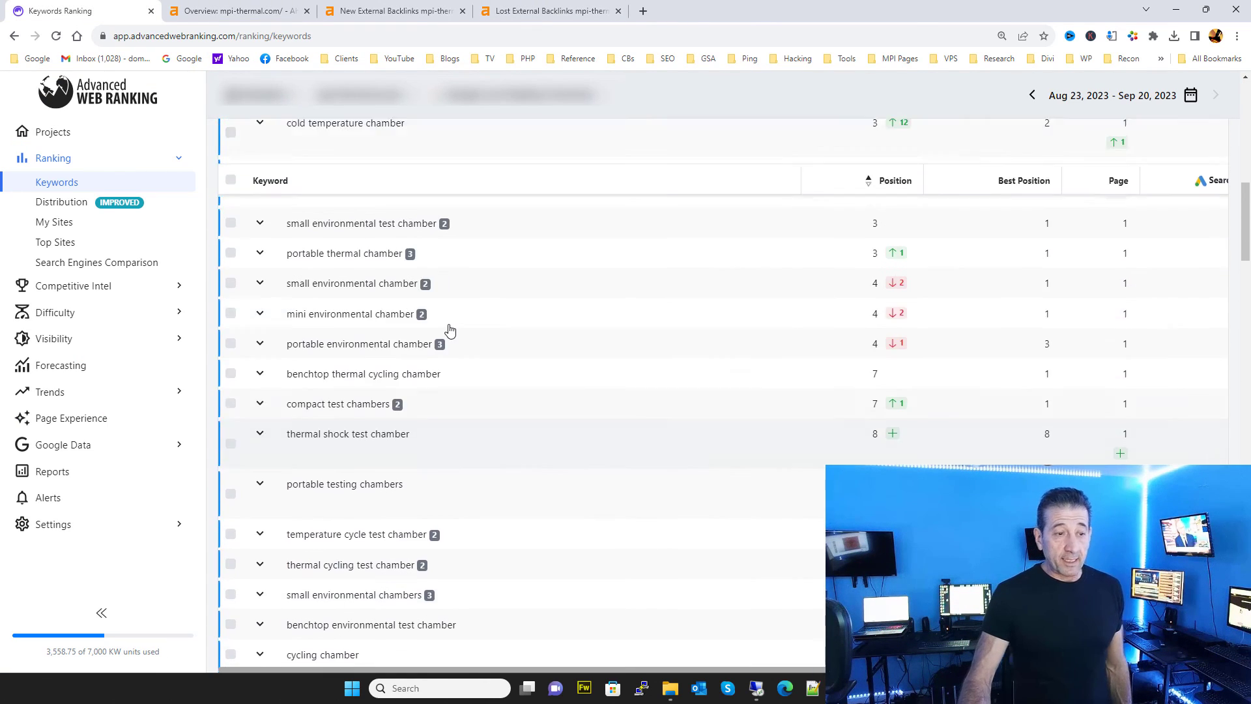
scroll(449, 325, "up", 10)
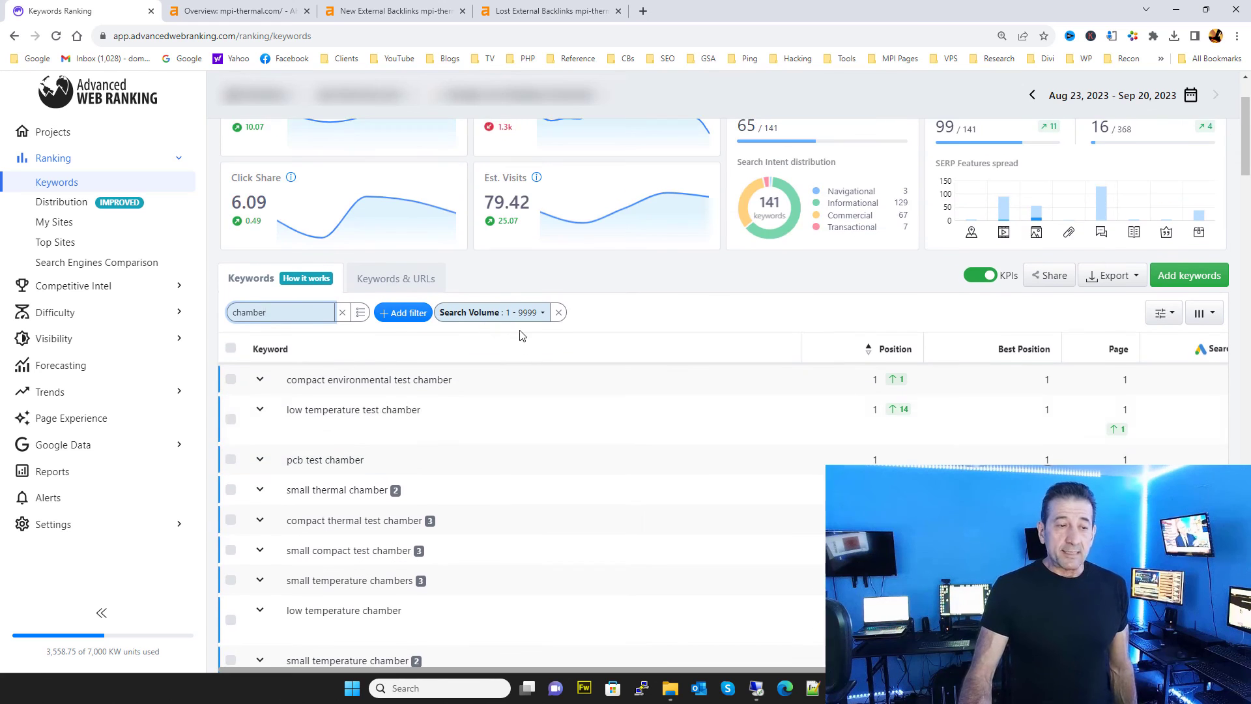
scroll(521, 339, "down", 3)
scroll(541, 356, "down", 15)
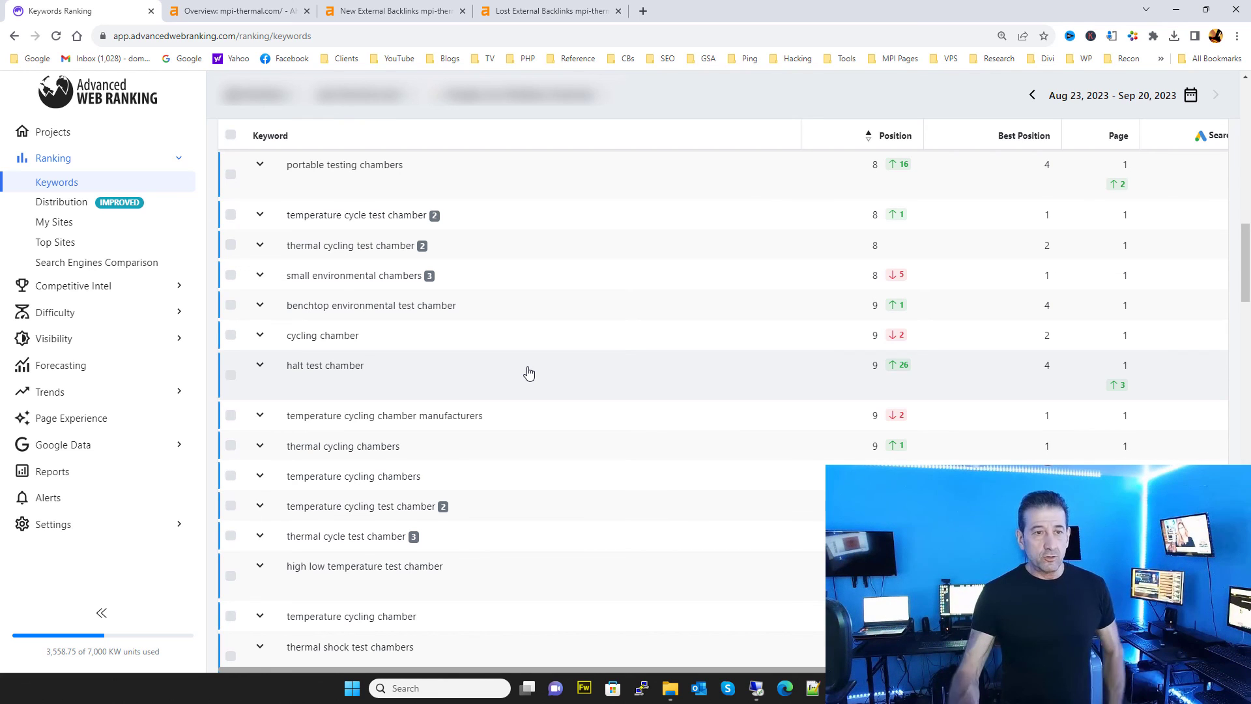
scroll(651, 333, "down", 1)
scroll(716, 342, "up", 1)
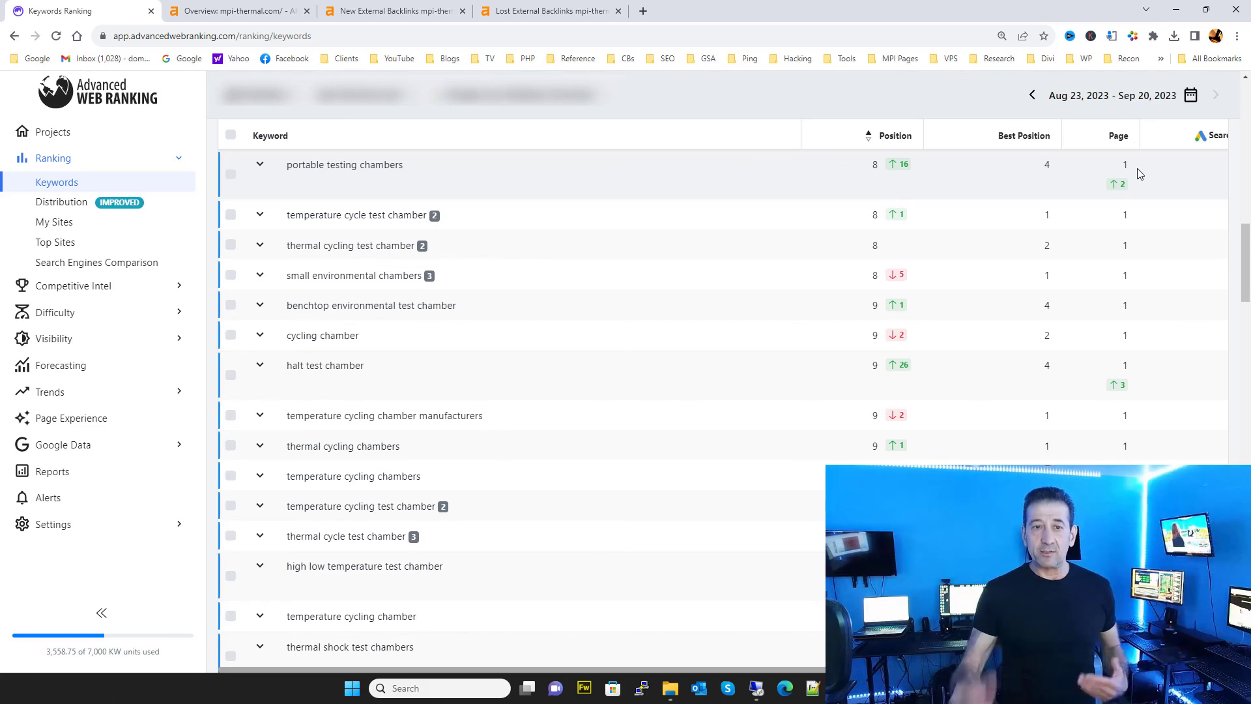
left_click(1175, 9)
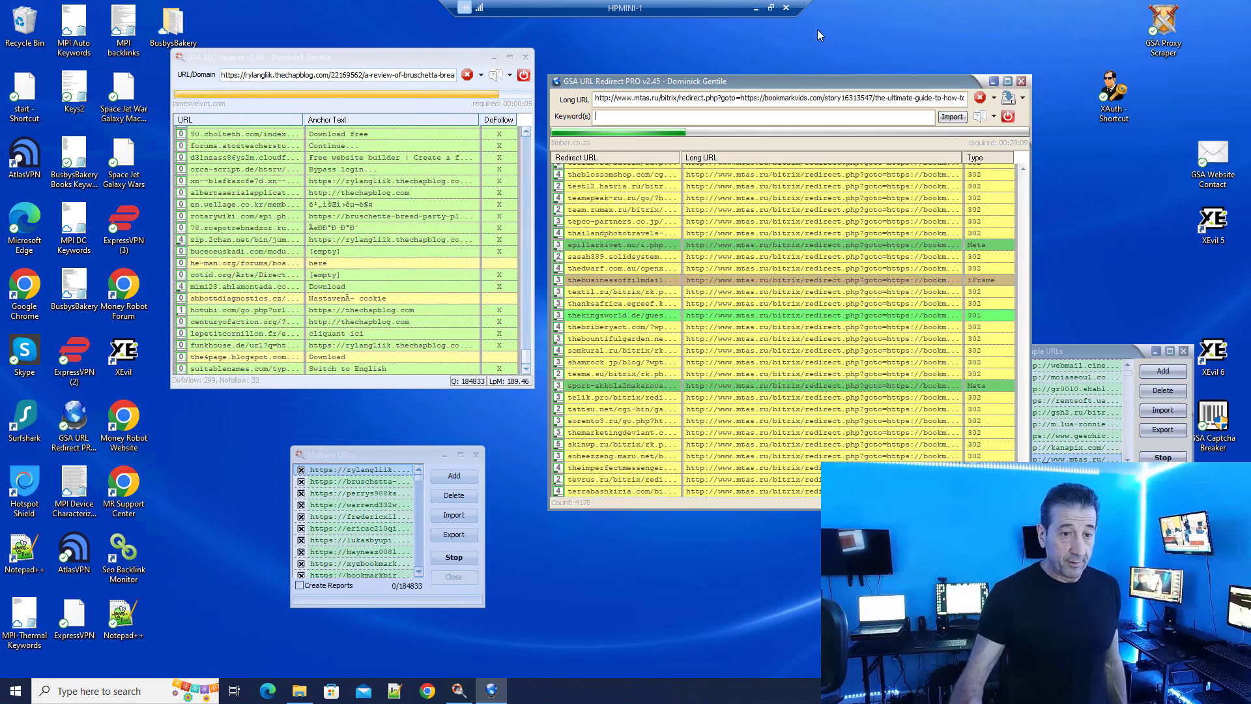
Minimise the GSA remote session so the local Windows desktop shows
left_click(755, 8)
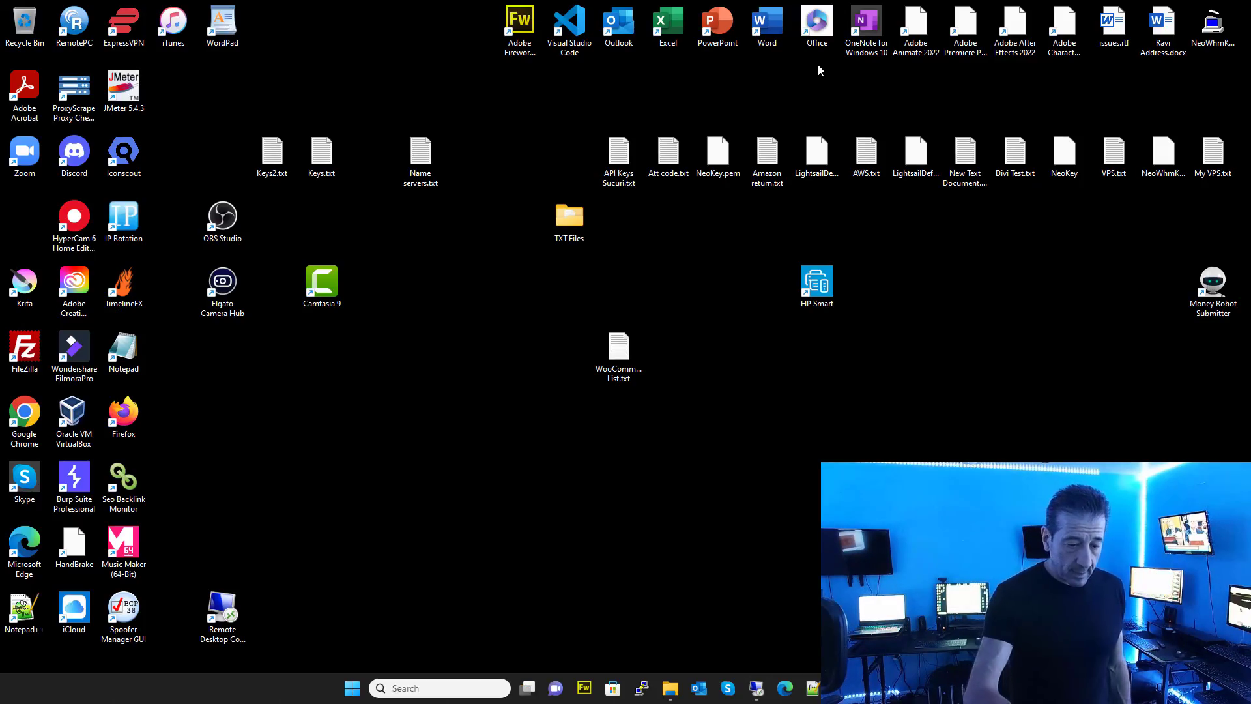